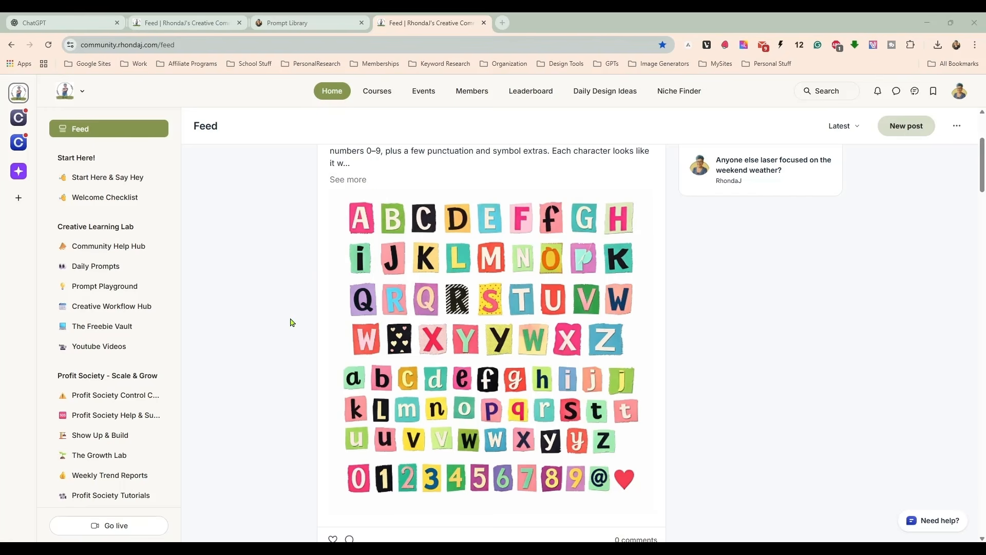
Browse the clipart bundles in the Prompt Library, viewing the details of the Whimsical Sea Turtle - Imagen4 (Kittl) bundle.
click(322, 23)
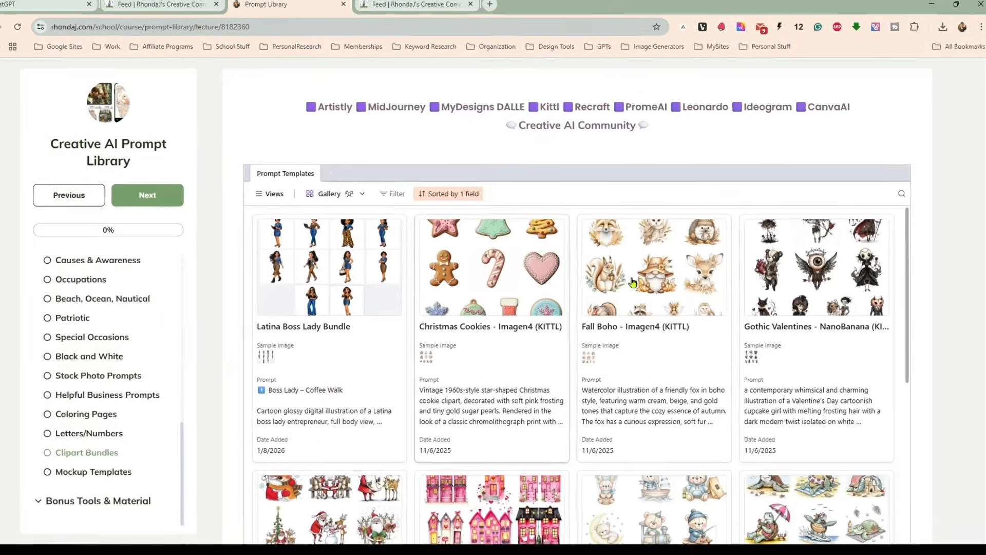
scroll(607, 257, down, 5)
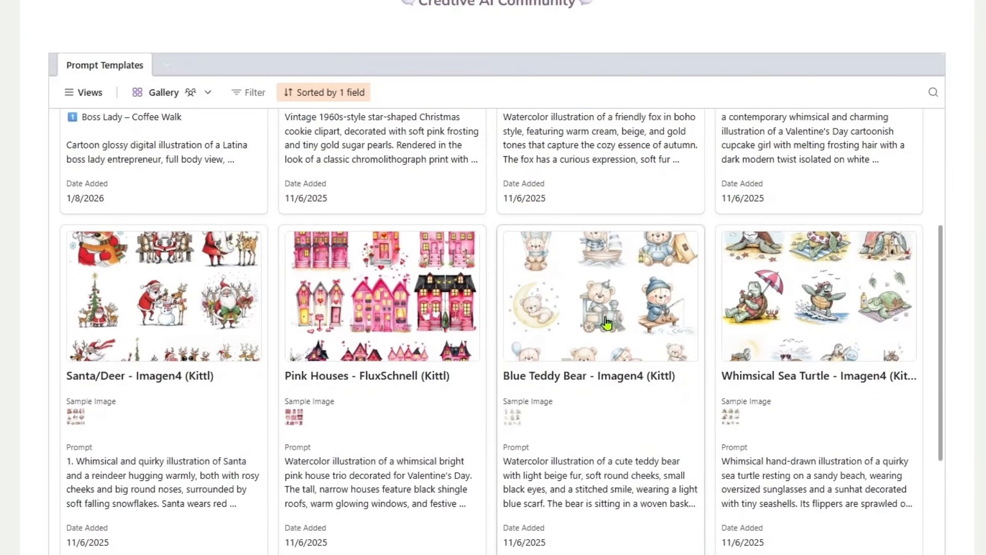
click(758, 307)
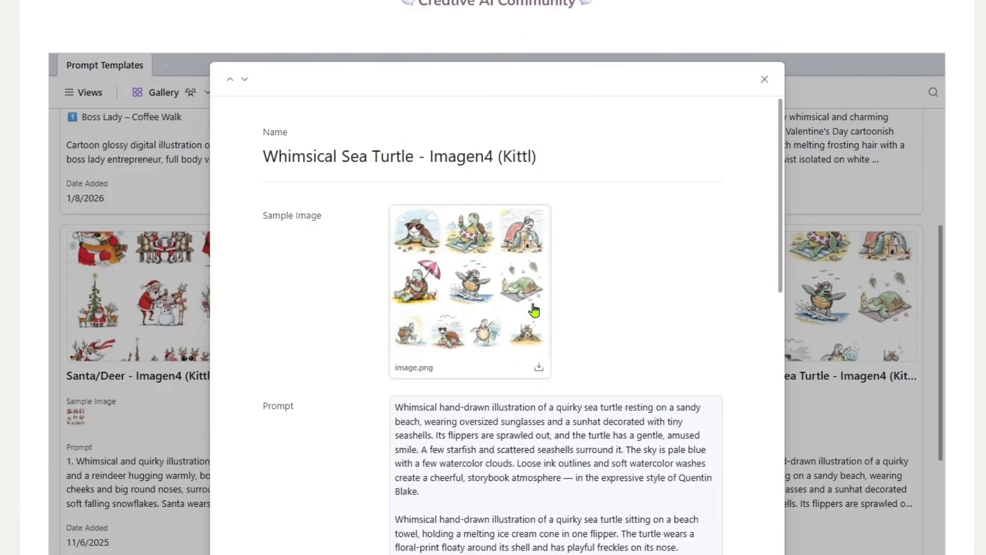
click(765, 78)
scroll(561, 280, up, 2)
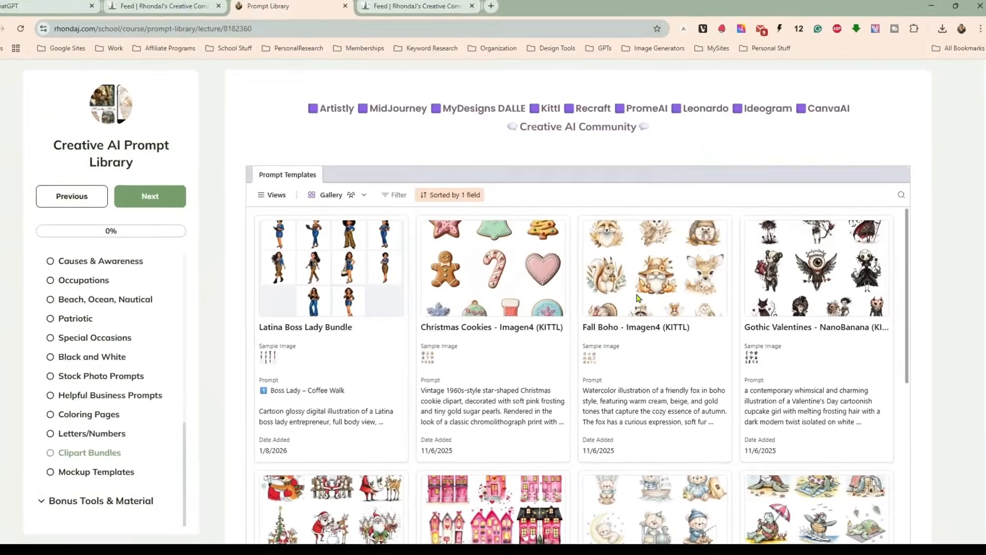
scroll(772, 221, up, 1)
scroll(783, 306, up, 1)
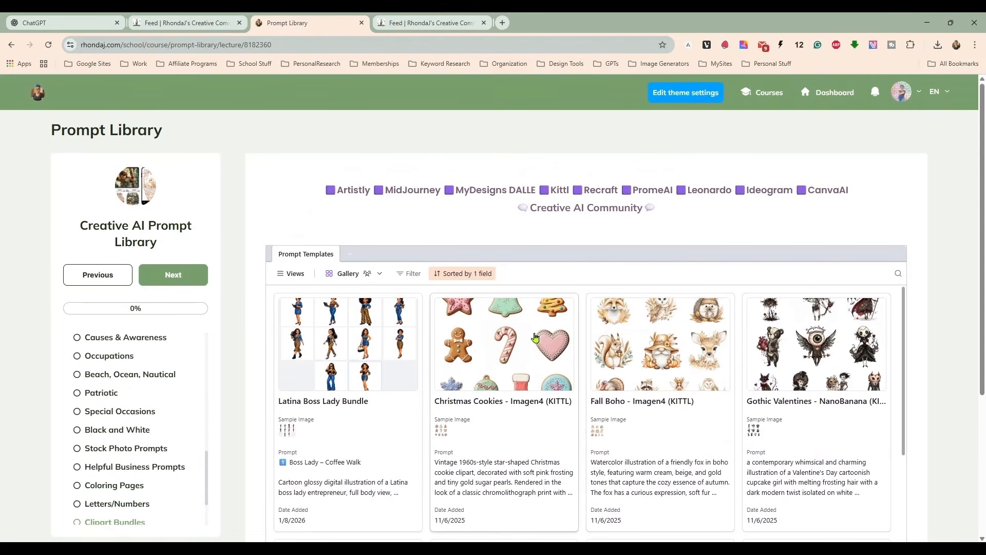
scroll(569, 354, down, 1)
scroll(569, 354, down, 5)
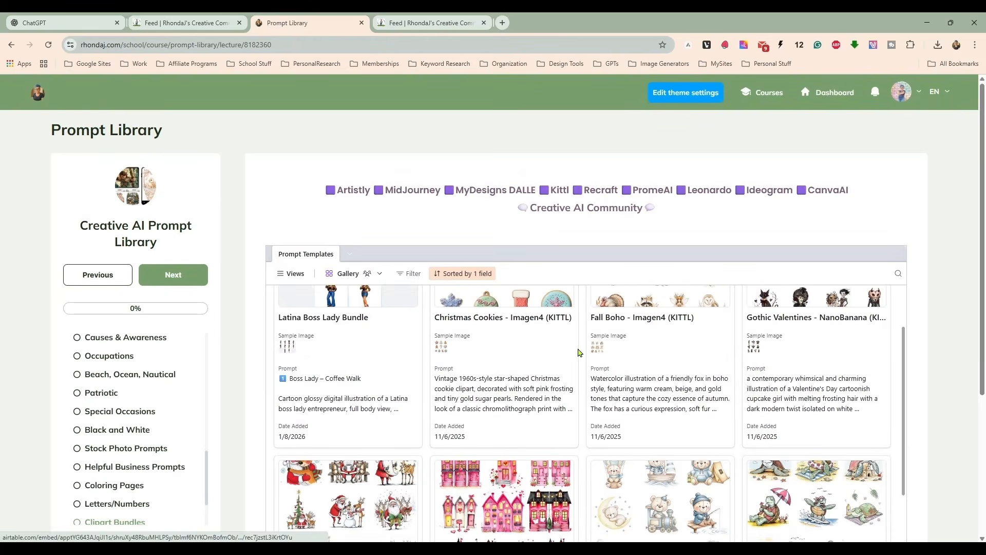
scroll(580, 353, down, 3)
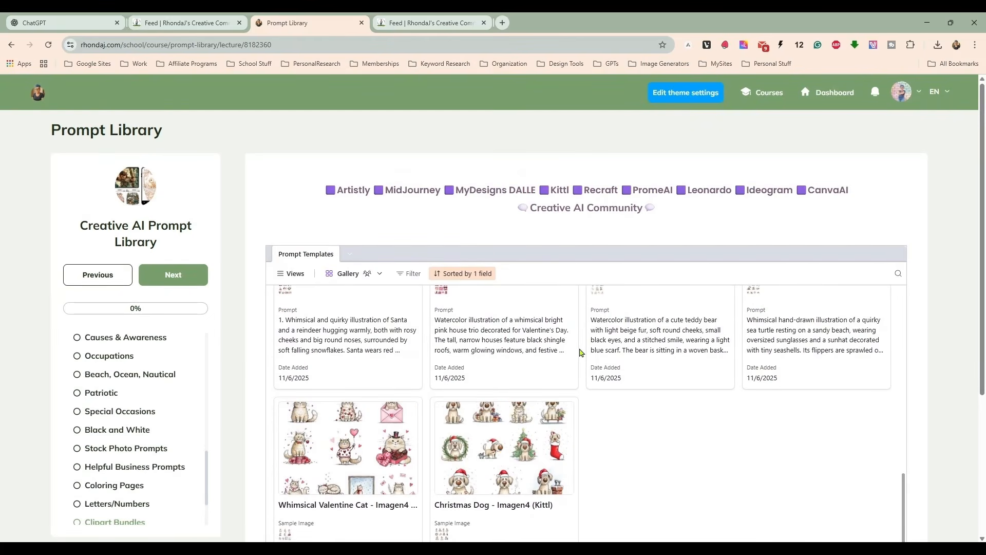
Return to the alphabet post in the community feed, and switch to Affinity with the cut-paper alphabet document.
click(426, 23)
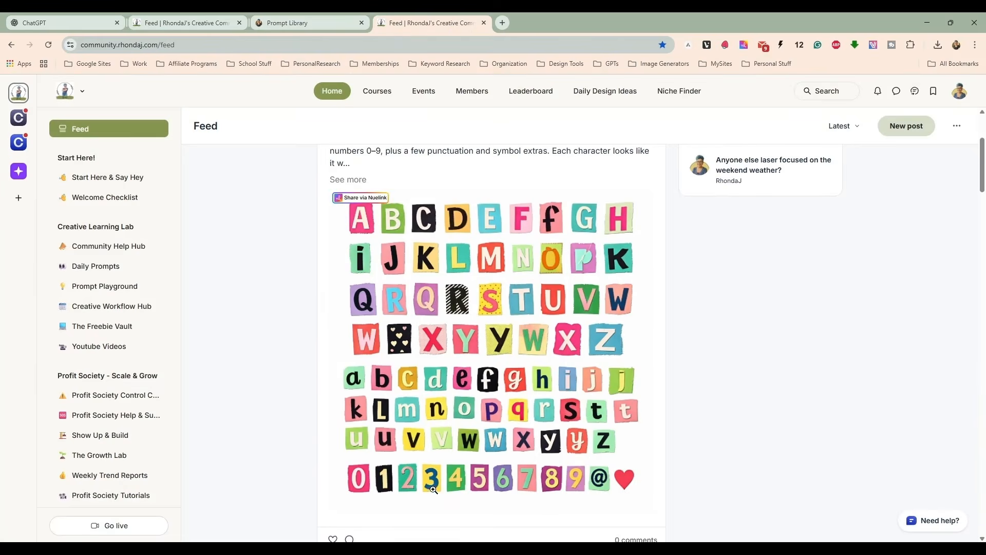
mouse_move(460, 549)
click(478, 504)
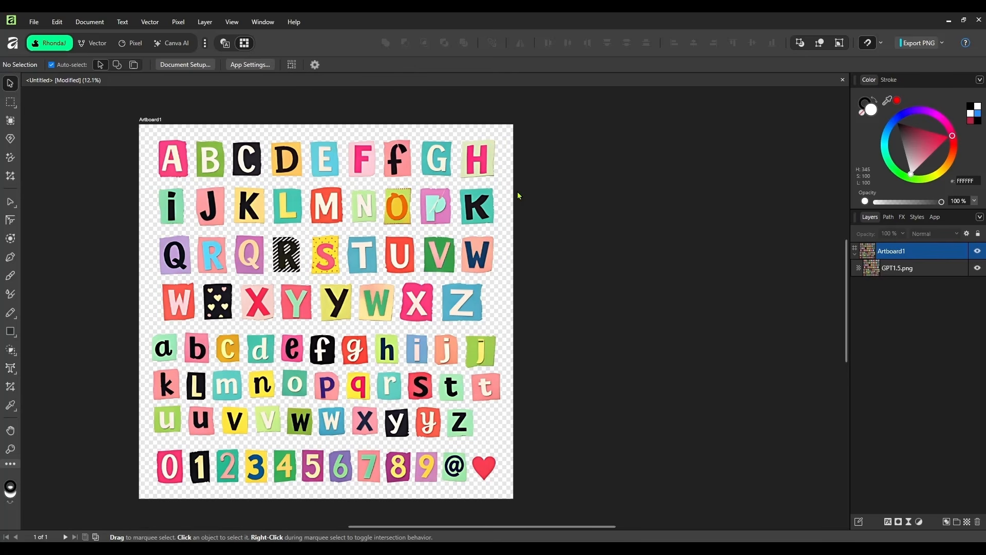
Customize the Pixel studio's tools by adding the Artboard Tool.
click(149, 119)
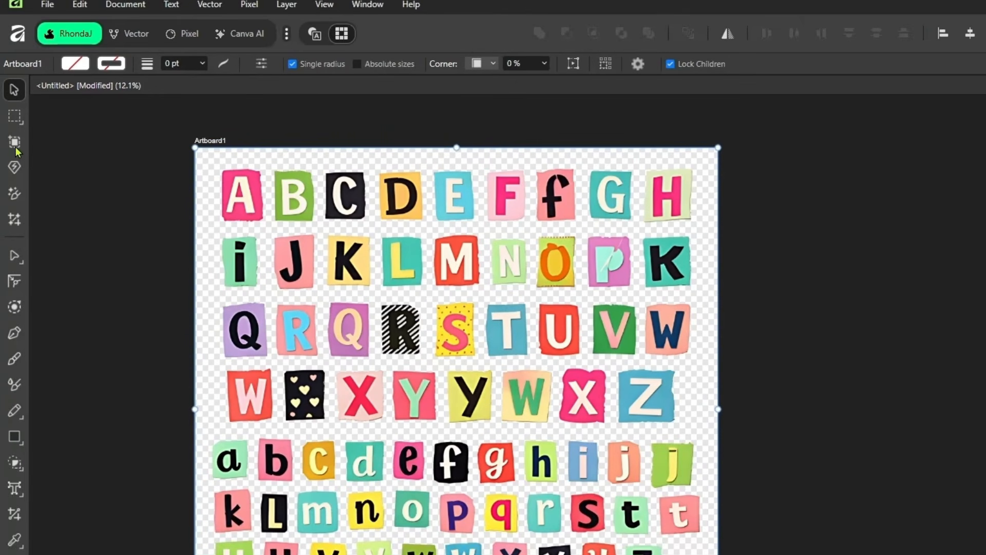
click(181, 35)
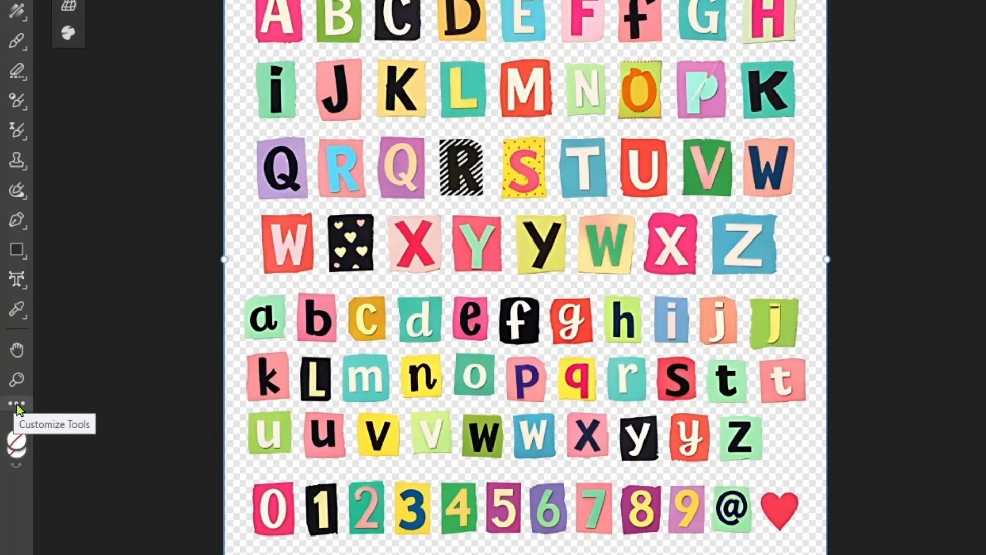
click(17, 405)
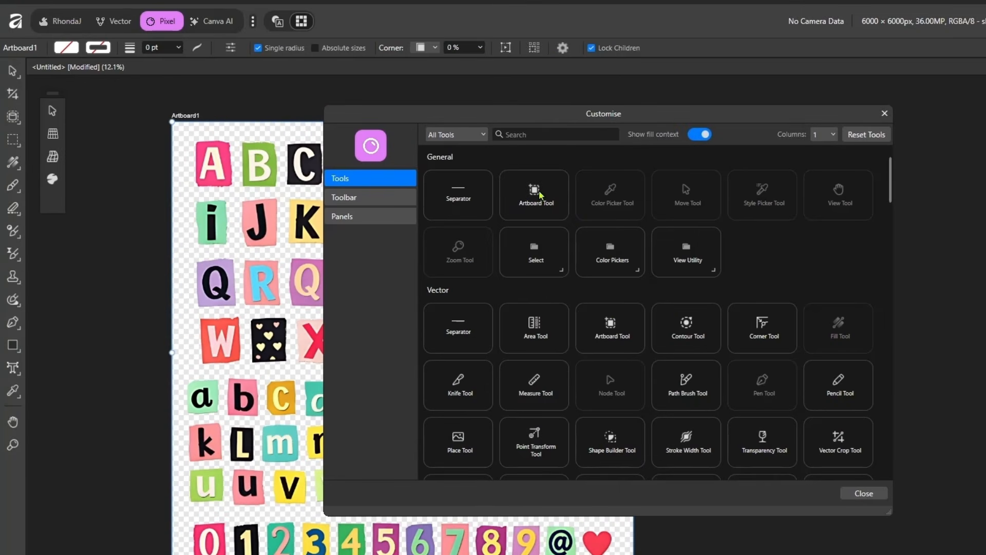
drag(540, 195, 16, 118)
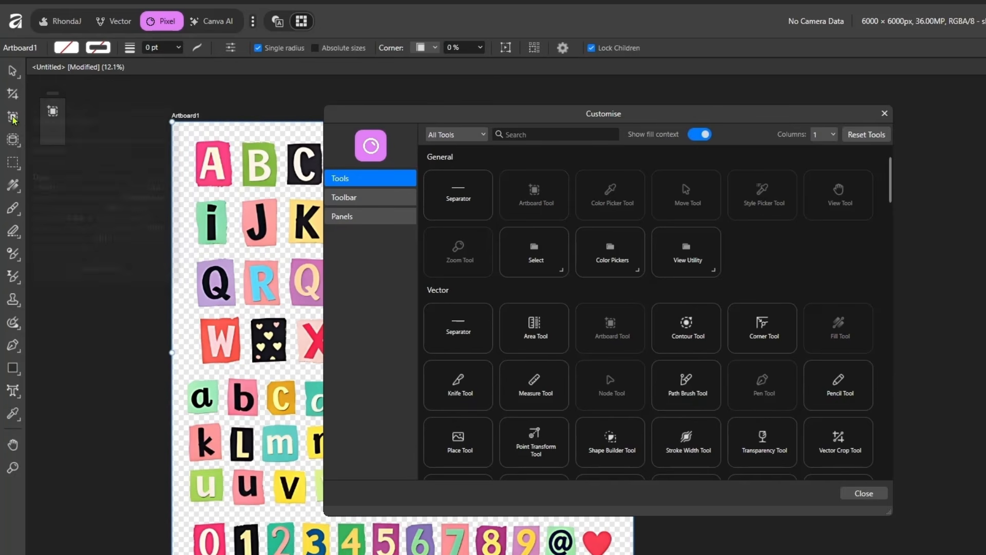
click(13, 117)
click(885, 113)
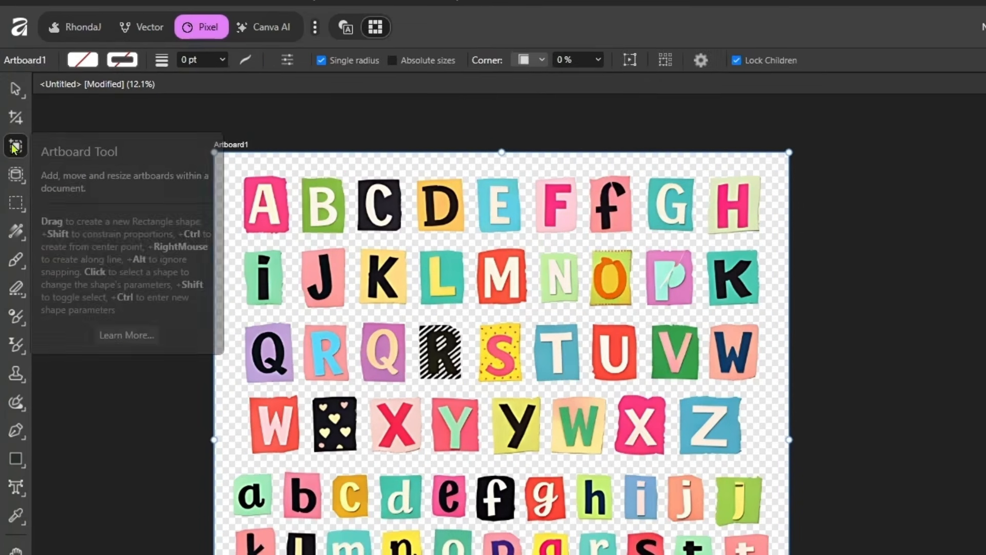
Add a second artboard immediately to the right of Artboard1 with the Artboard Tool.
click(14, 118)
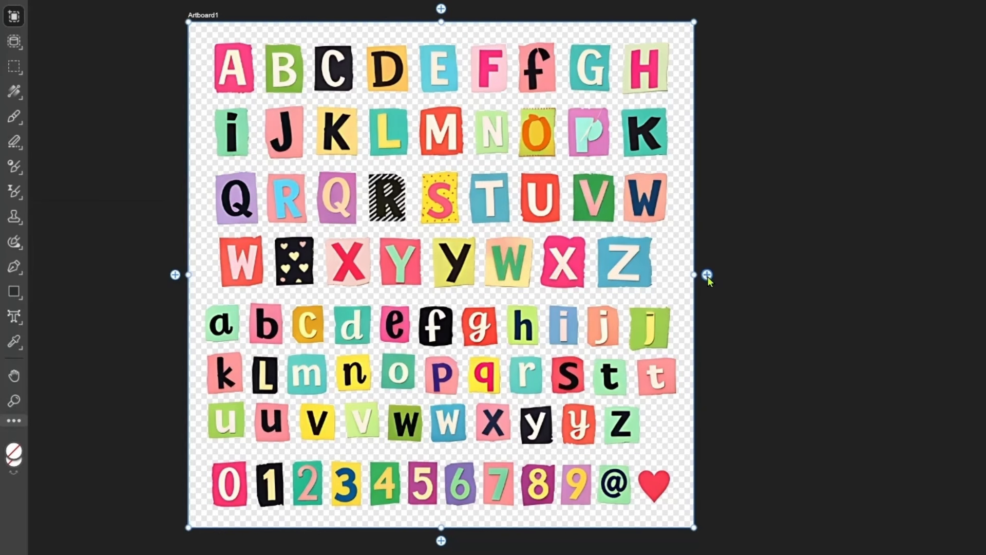
click(707, 275)
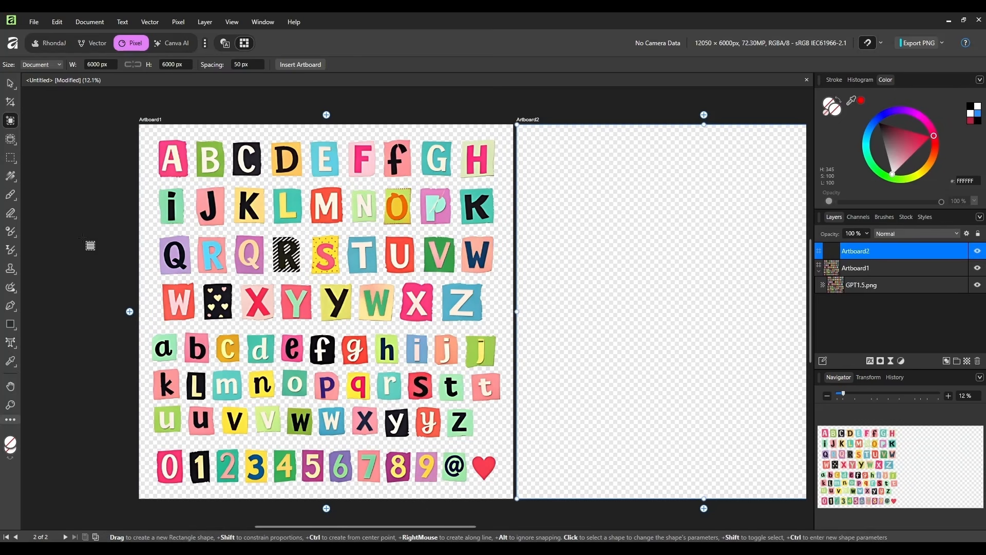
click(11, 83)
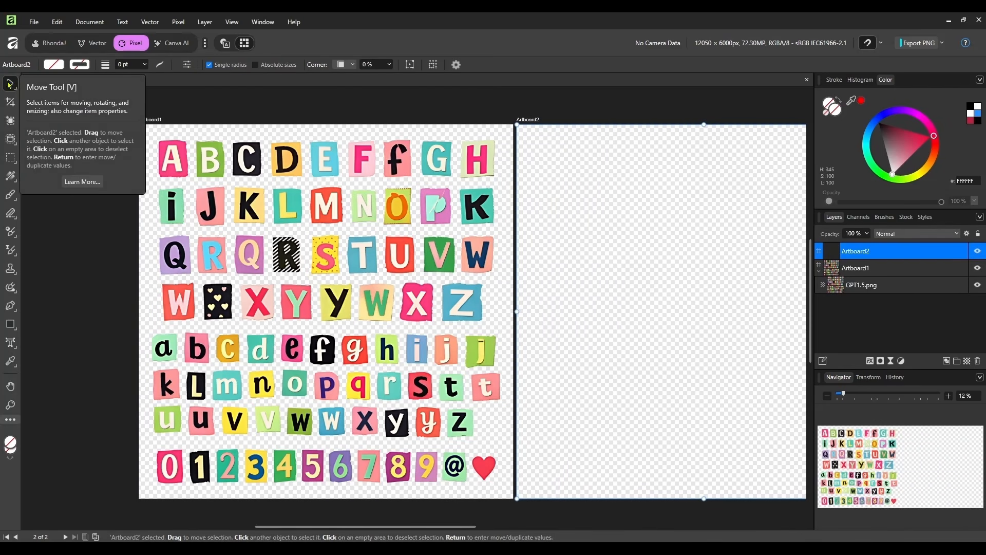
click(10, 83)
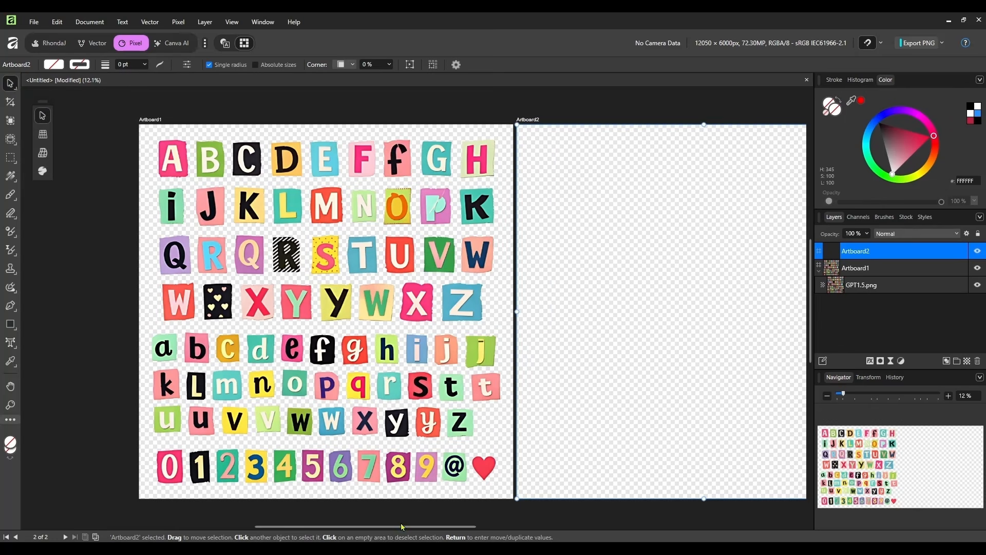
drag(403, 527, 450, 453)
scroll(431, 516, down, 1)
click(171, 120)
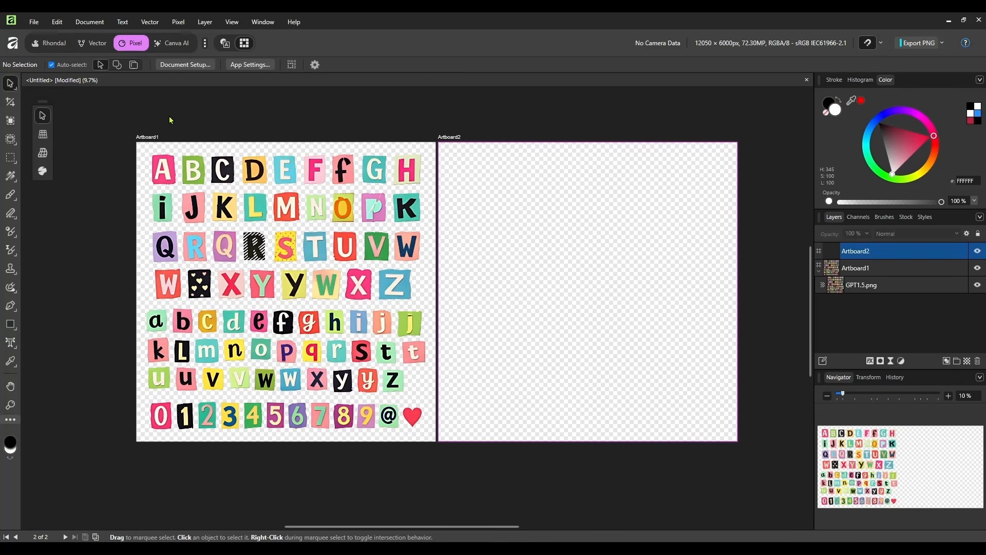
Select the alphabet image on Artboard1 and draw a rectangular marquee around the uppercase pink letter A.
click(149, 137)
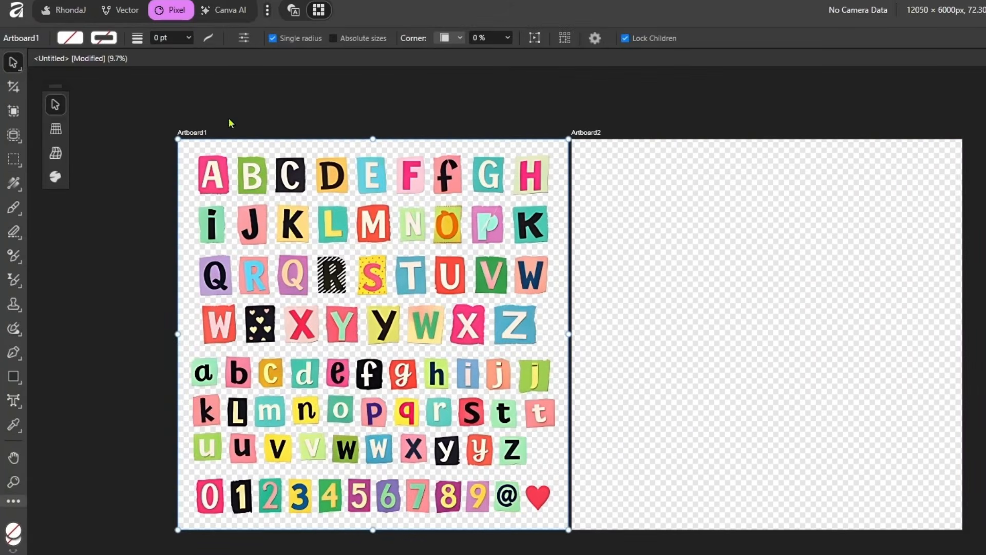
click(373, 334)
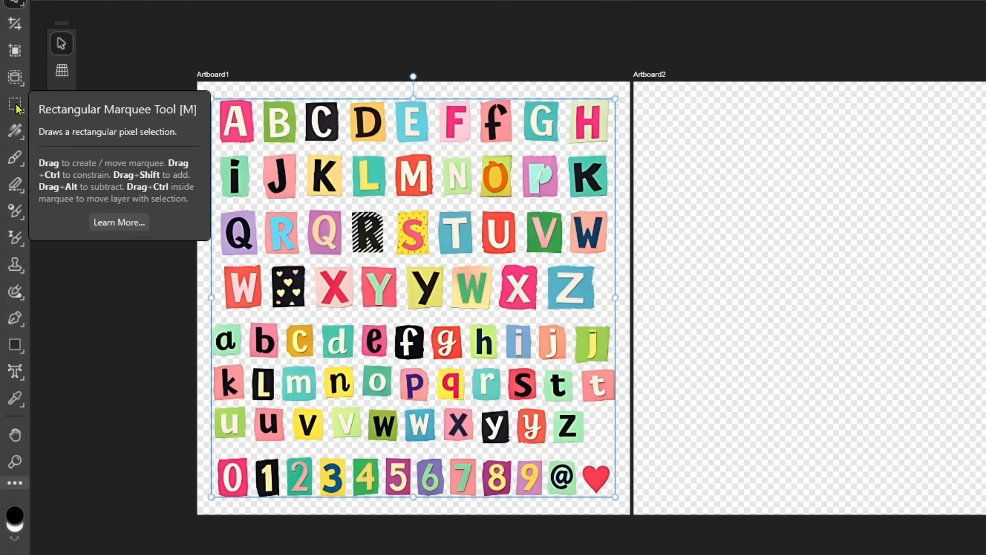
click(16, 106)
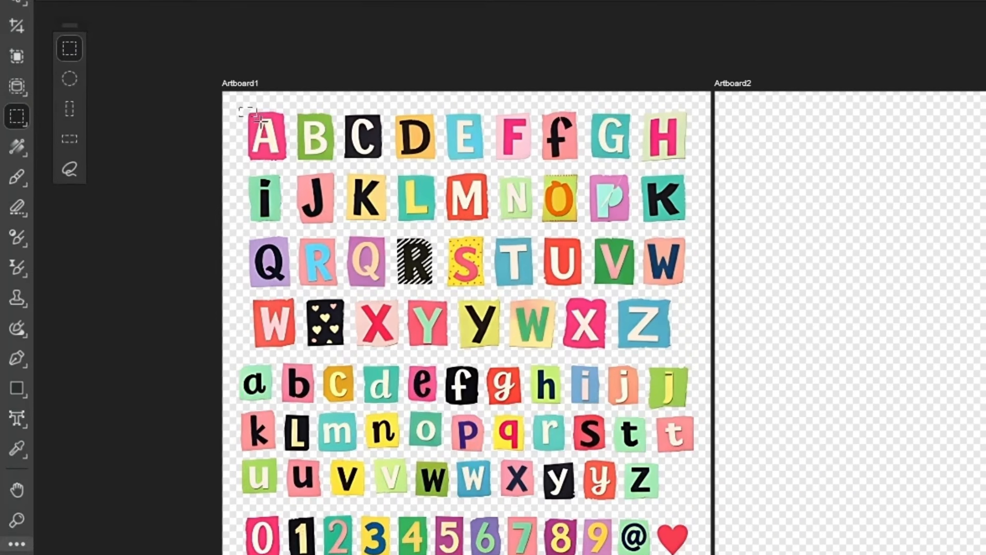
drag(298, 218, 349, 274)
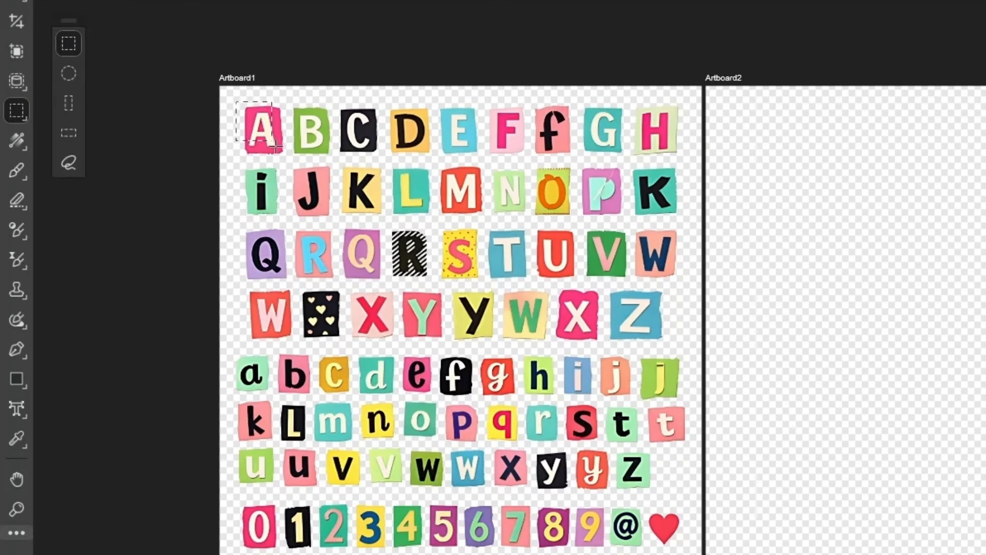
drag(276, 146, 287, 160)
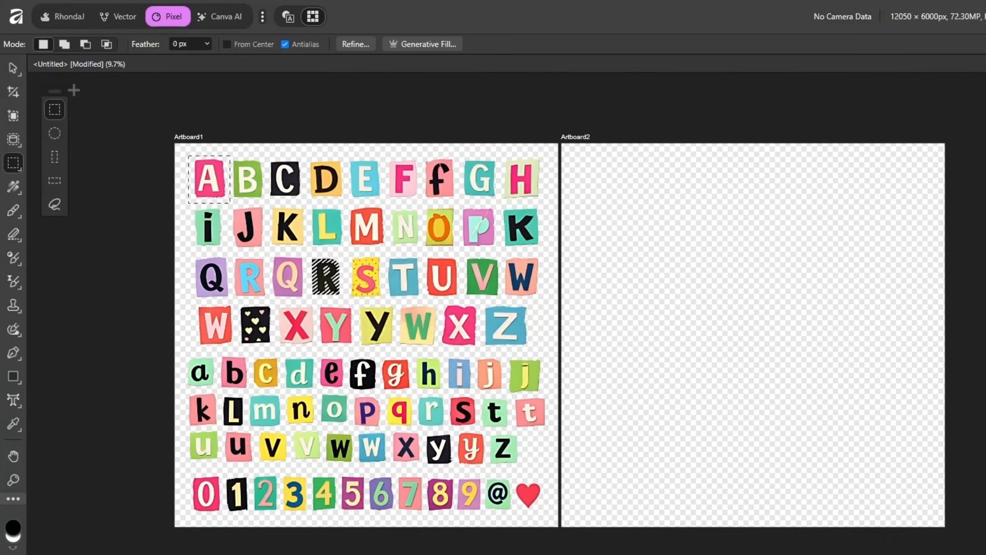
Copy the marqueed letter A onto Artboard2, move it inward and duplicate it beside the original.
key(v)
click(576, 146)
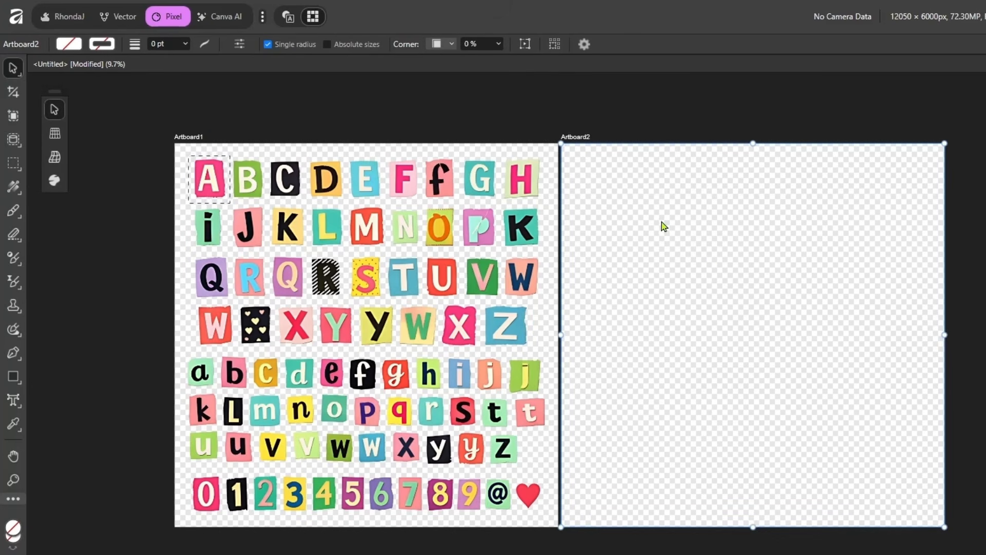
key(ctrl+v)
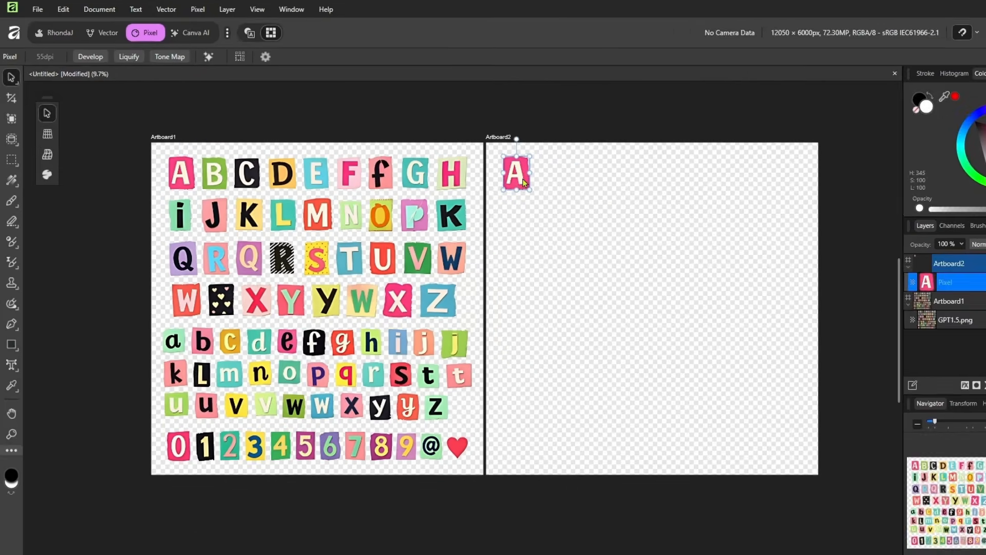
drag(600, 191, 636, 202)
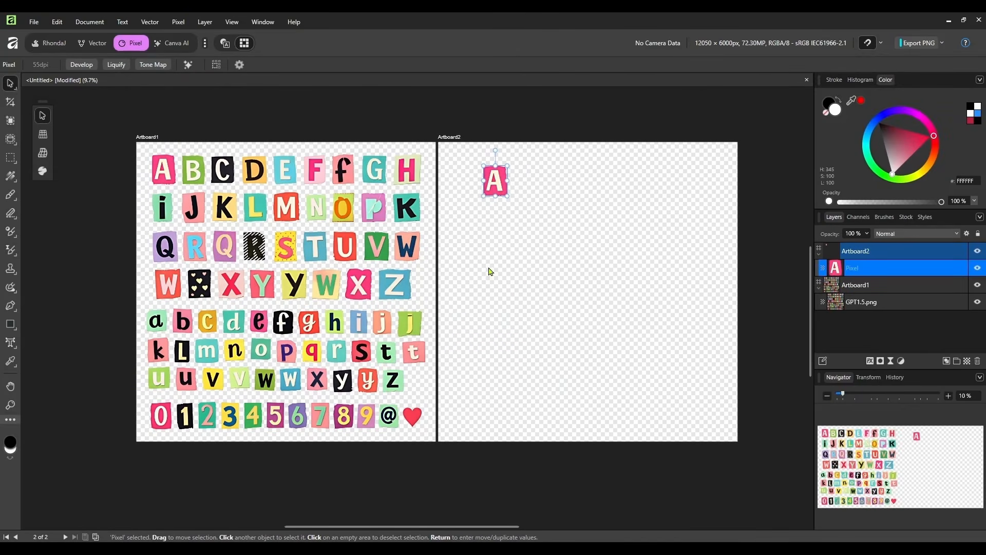
mouse_move(500, 184)
mouse_down()
mouse_move(489, 191)
mouse_move(606, 193)
mouse_move(506, 189)
mouse_move(545, 192)
mouse_up()
click(493, 159)
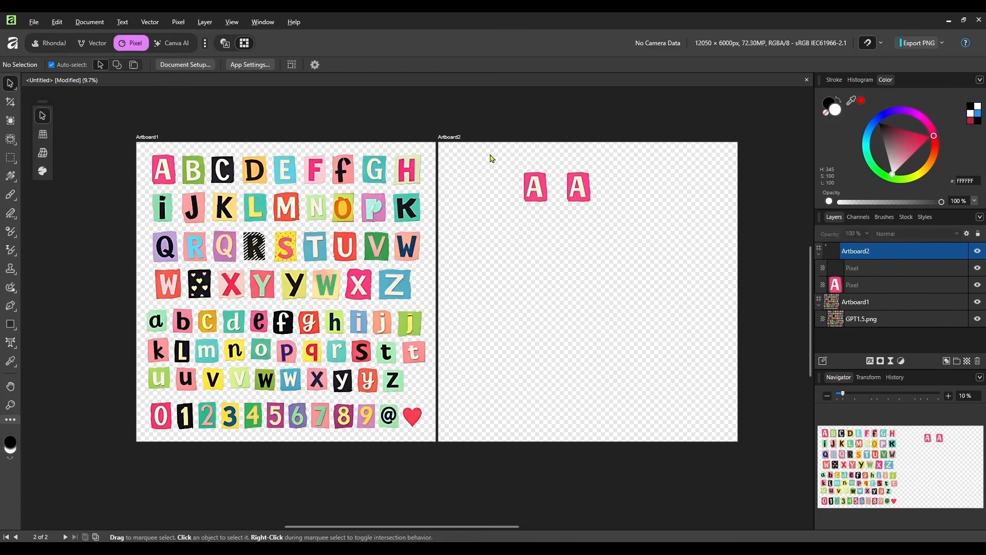
Select both letter A copies and enlarge them together until they span nearly the full width of Artboard2.
drag(492, 159, 712, 321)
drag(673, 260, 604, 247)
click(653, 314)
click(673, 263)
click(579, 330)
drag(447, 157, 727, 337)
drag(643, 316, 643, 339)
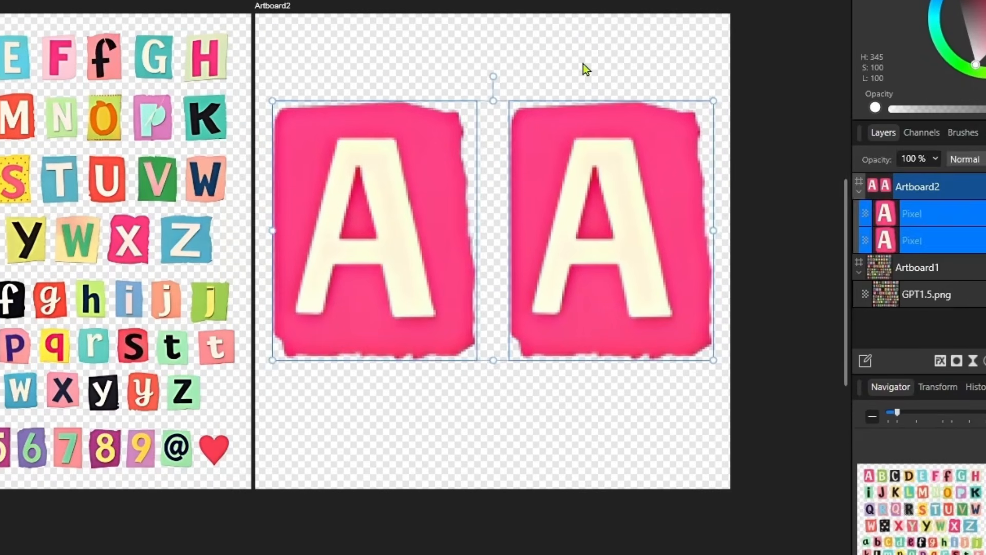
Upscale the left letter A with the Super Resolution Tool at 300% scale, comparing before and after.
click(645, 175)
click(404, 197)
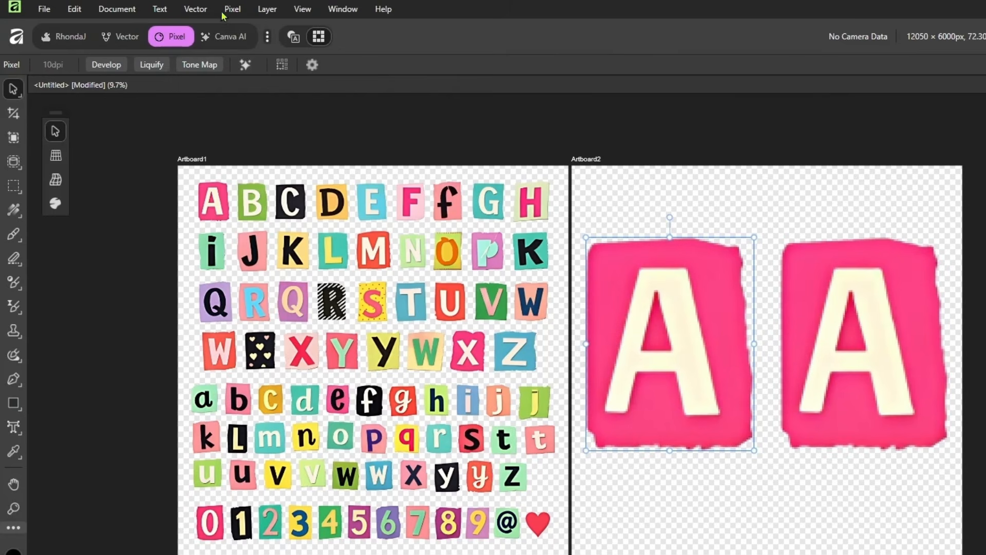
click(228, 38)
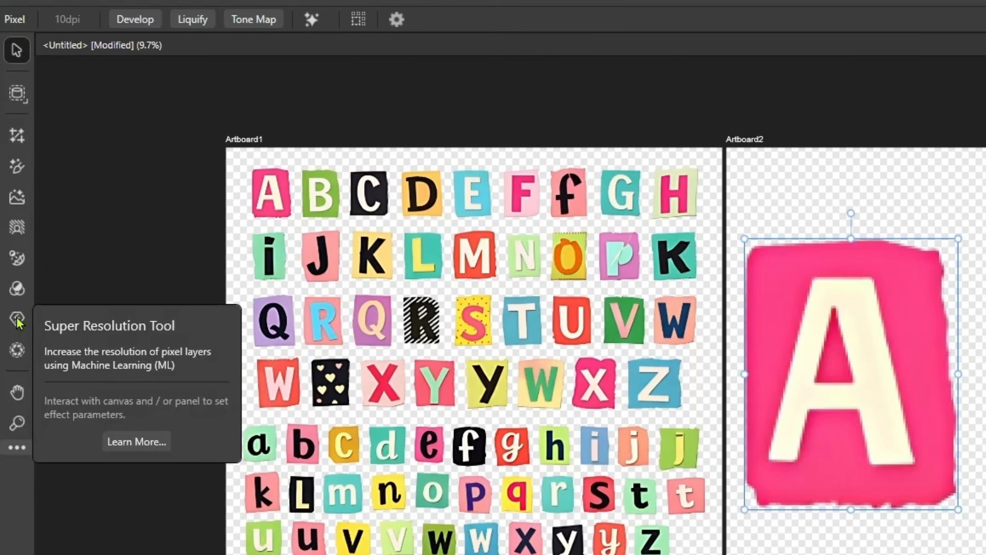
click(17, 320)
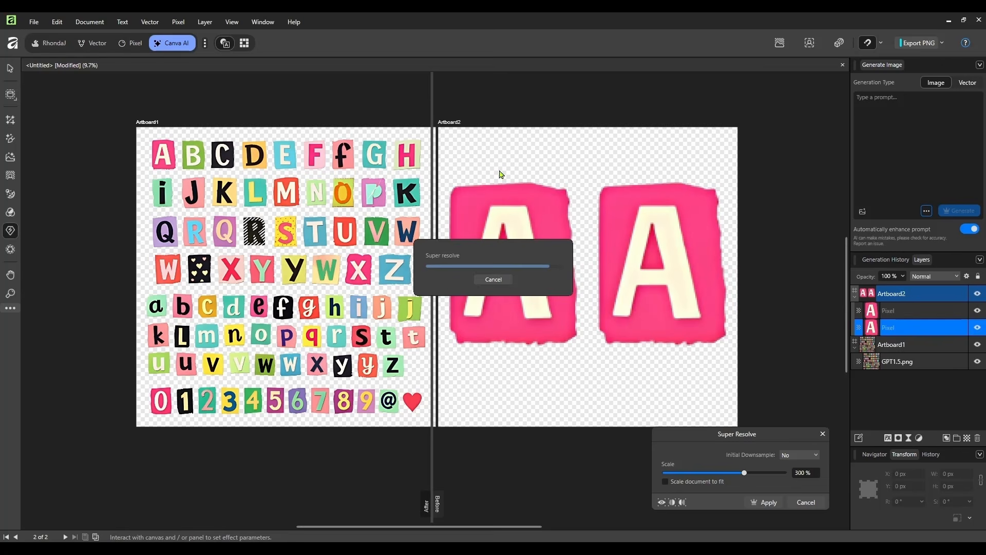
drag(432, 506, 586, 507)
mouse_move(495, 529)
mouse_down()
mouse_move(295, 519)
mouse_move(494, 517)
mouse_up()
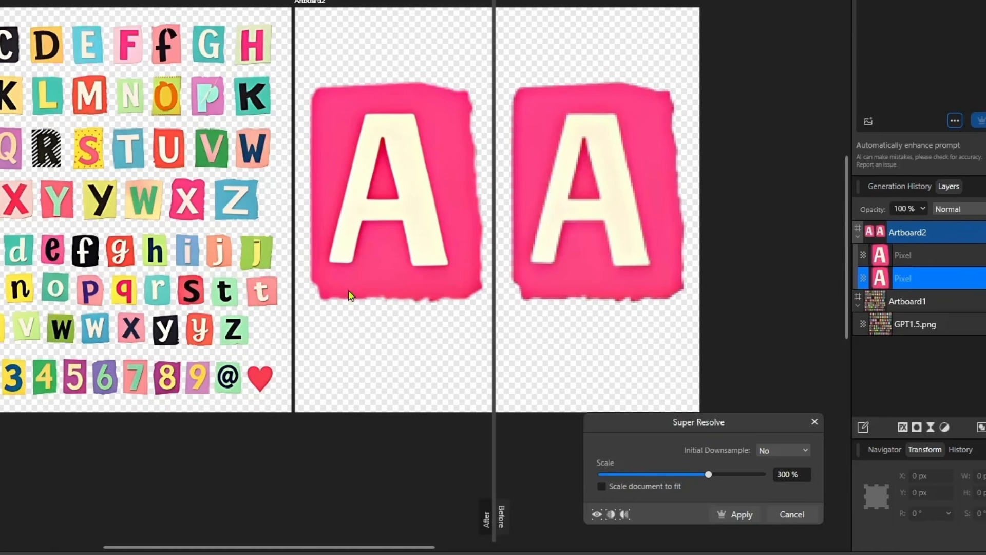
click(743, 515)
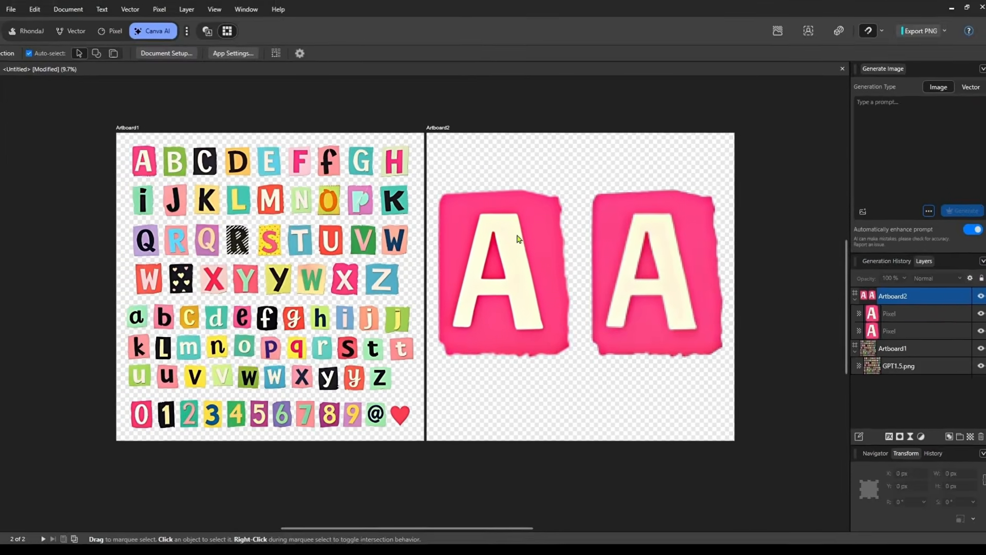
click(517, 238)
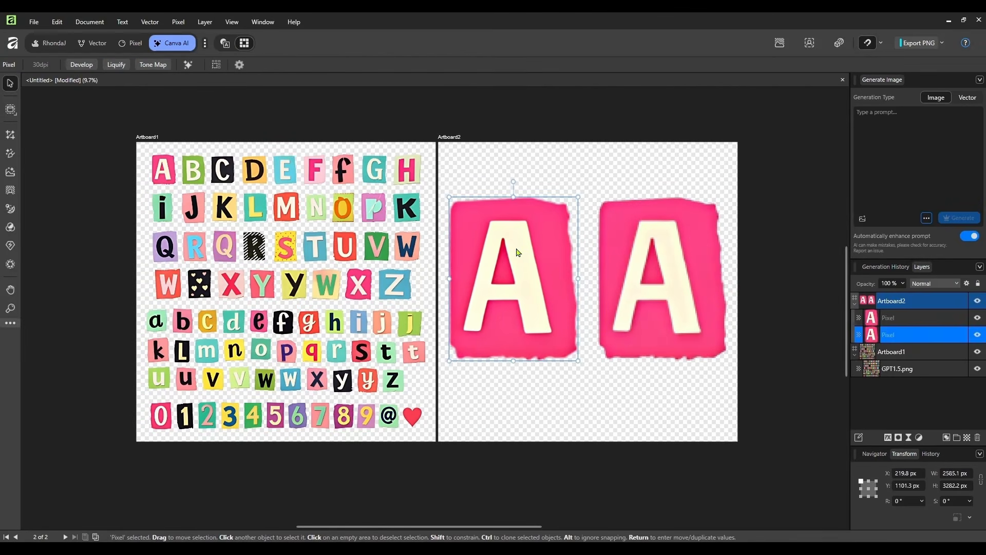
Convert the right letter A on Artboard2 to vector curves using Image Trace with 50% edge threshold and 40% curve fitting tolerance.
drag(517, 252, 519, 253)
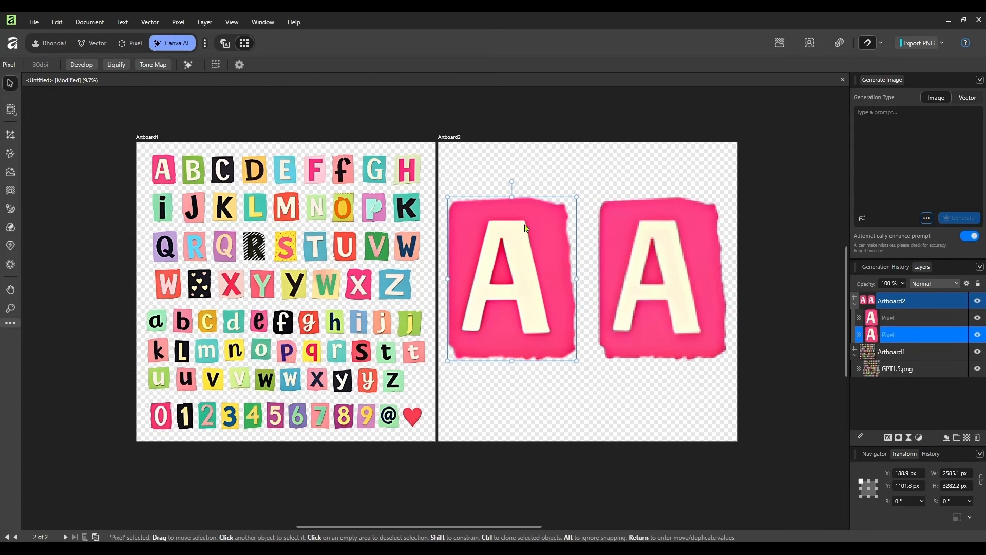
click(674, 246)
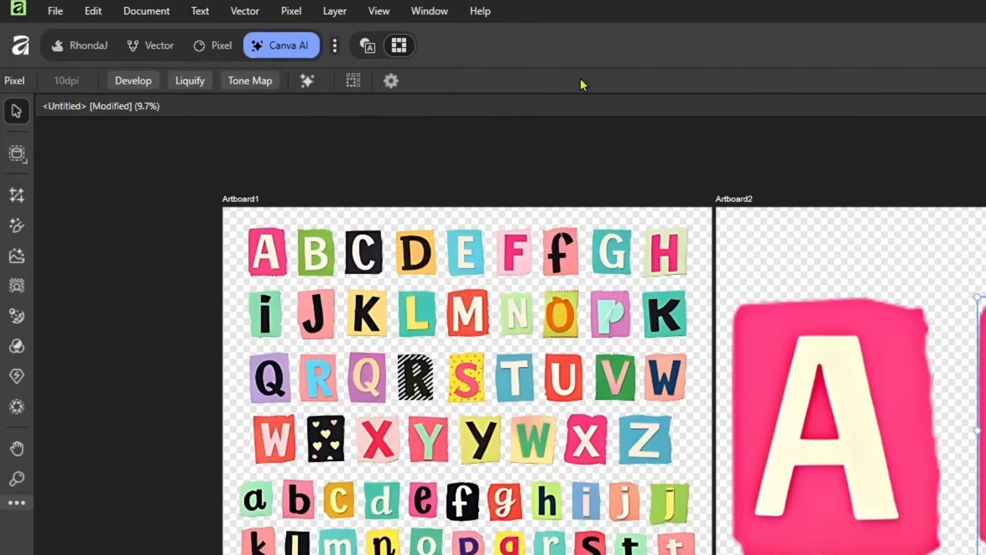
click(244, 16)
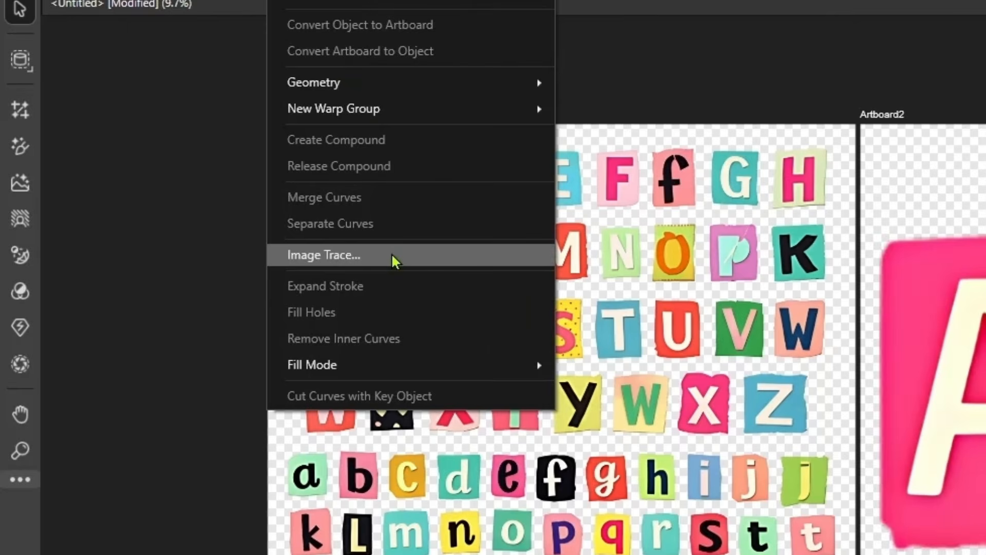
click(396, 257)
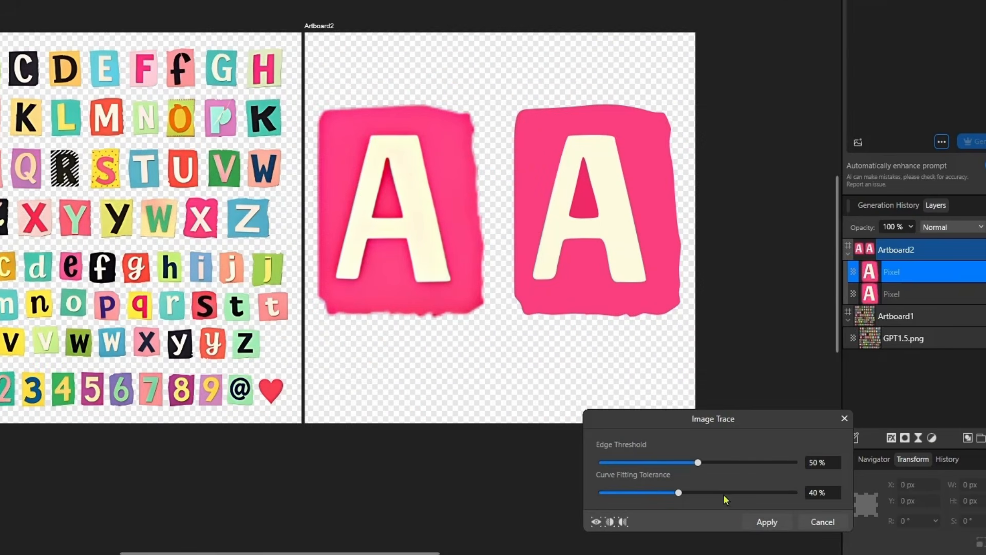
click(767, 522)
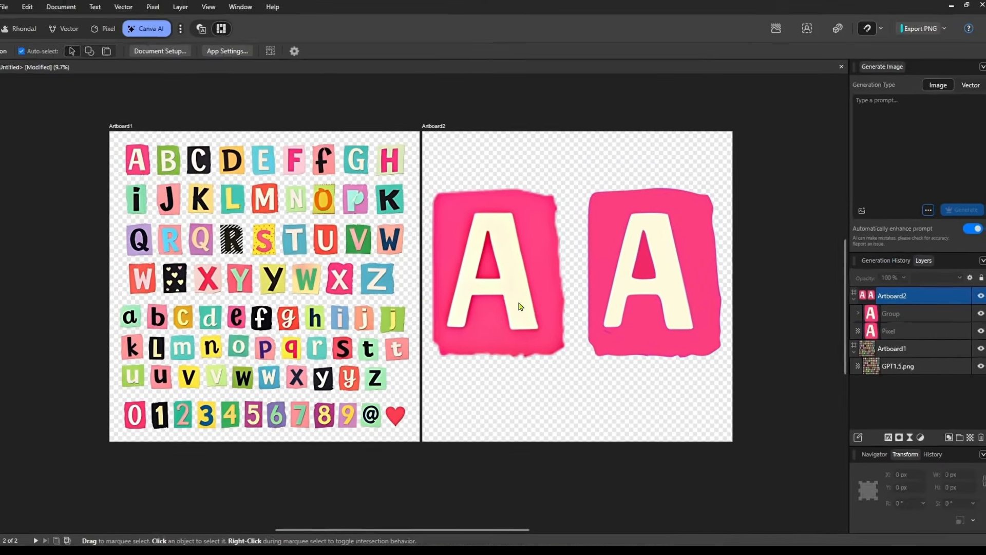
Delete the left pixel letter A, then centre the traced A on Artboard2 and enlarge it to about 3595 by 4692 px.
click(420, 230)
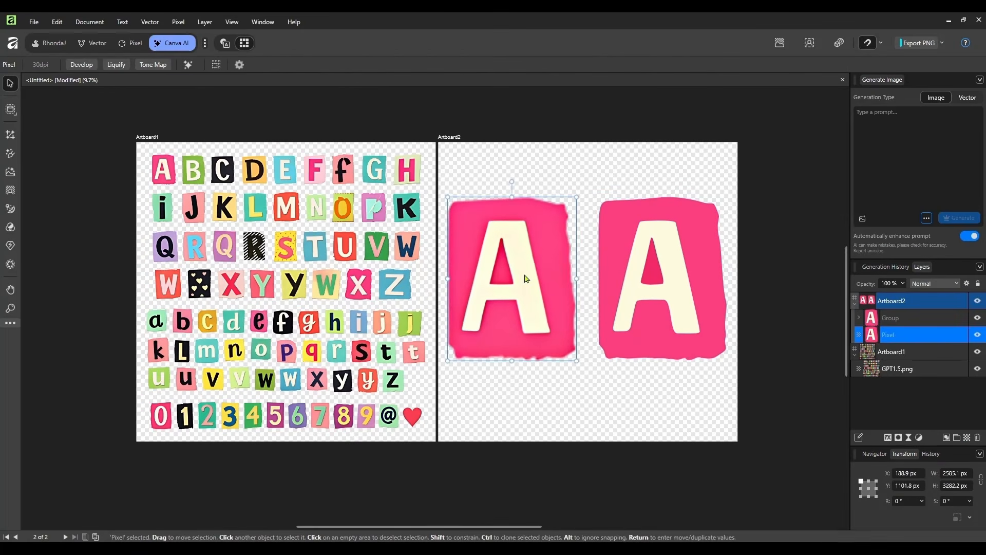
key(Delete)
drag(699, 304, 559, 259)
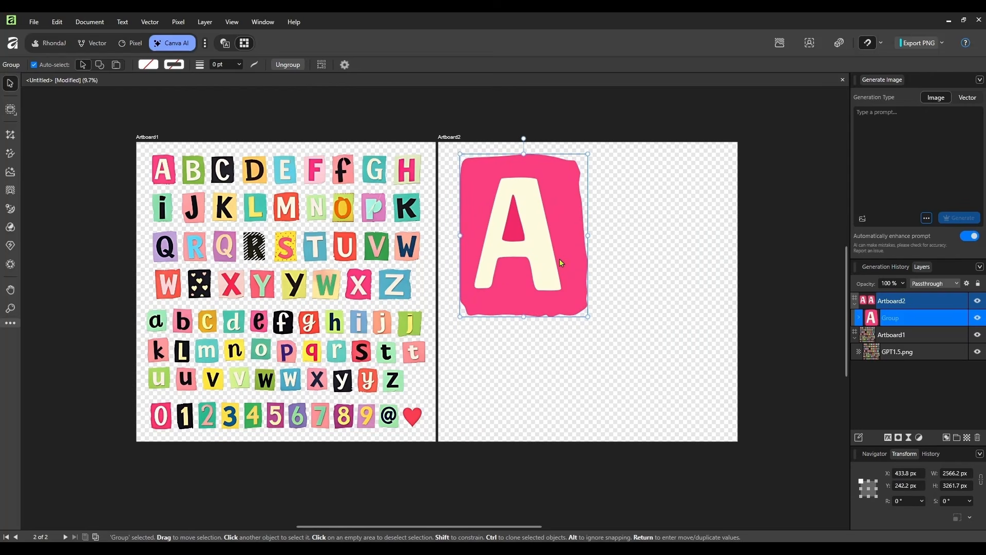
drag(445, 121, 625, 348)
drag(588, 314, 649, 330)
click(717, 255)
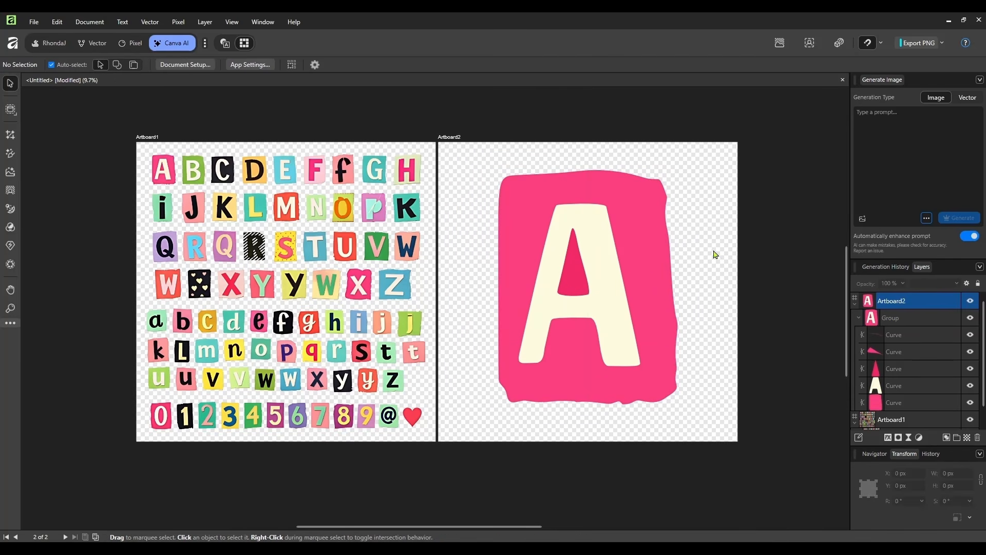
Give the cream letter A curve an outer shadow with 79% opacity, 3.8 px radius, 16.6 px offset and 33% intensity.
scroll(919, 354, down, 1)
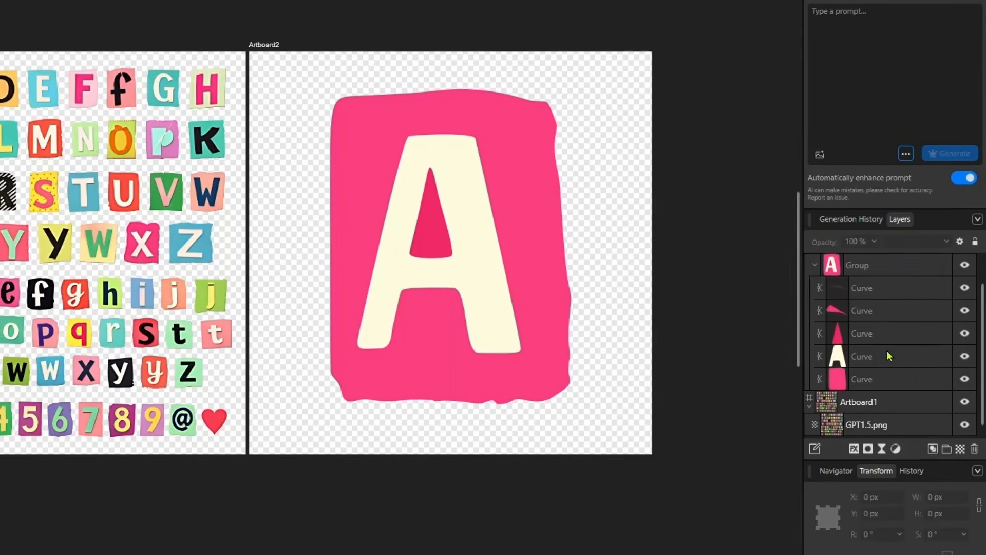
click(887, 355)
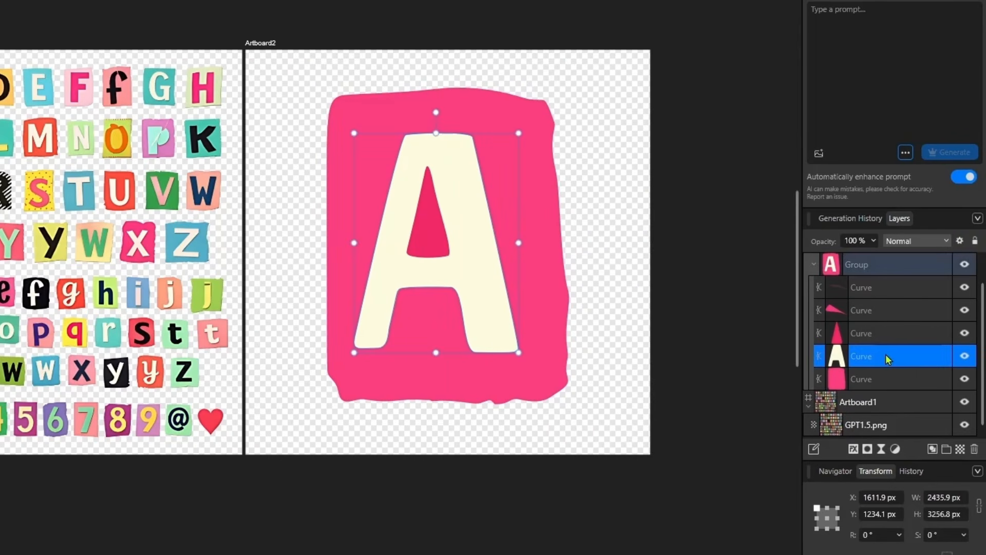
click(853, 451)
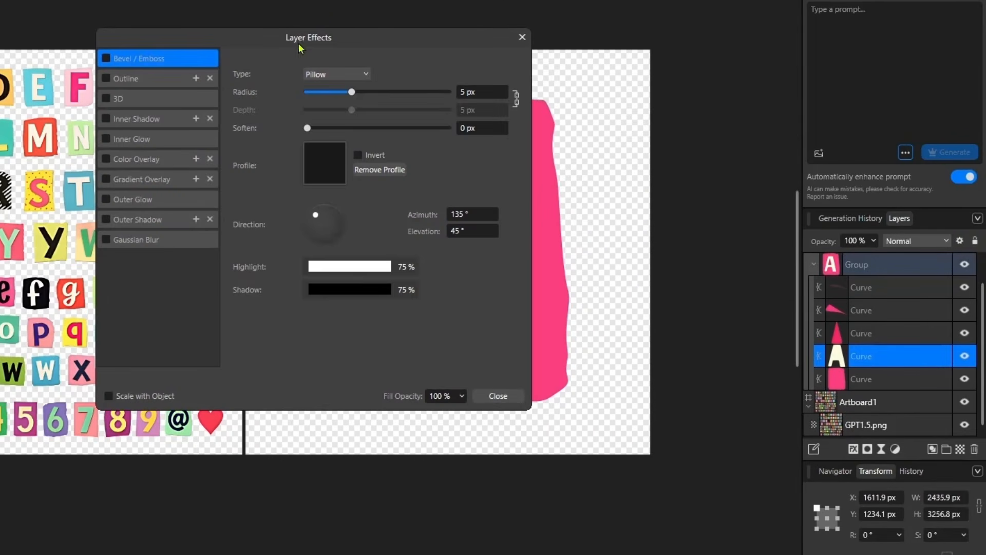
drag(300, 48, 654, 13)
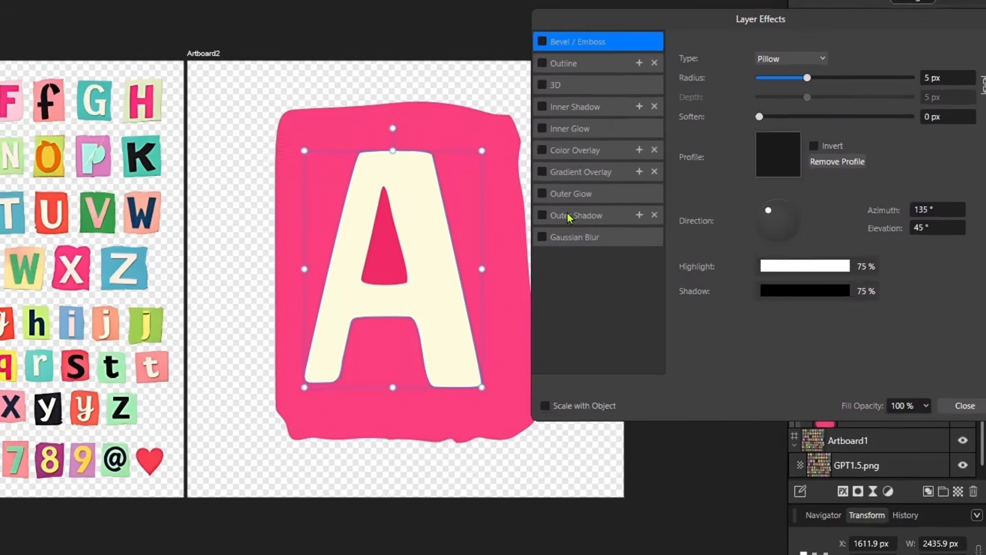
click(601, 194)
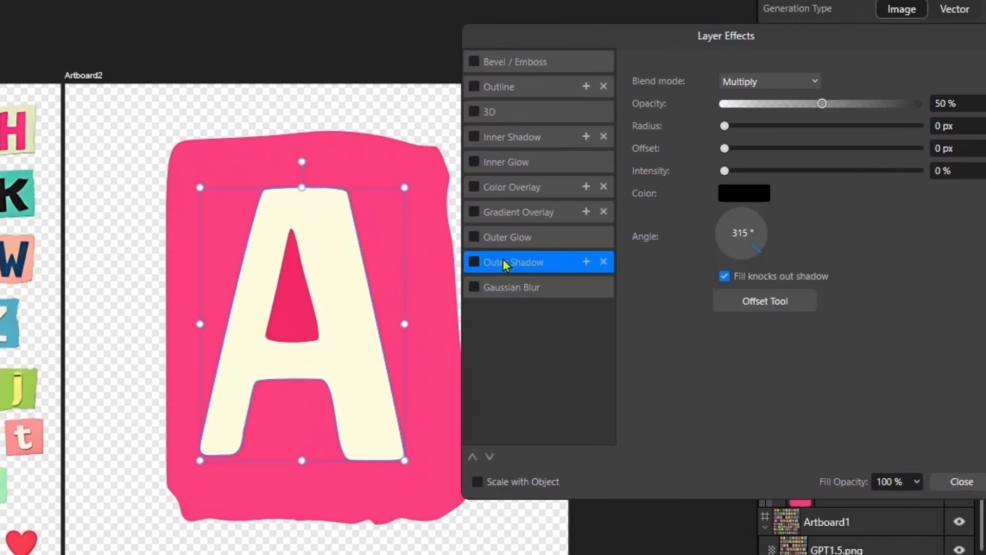
drag(724, 125, 781, 126)
drag(724, 149, 824, 149)
drag(771, 171, 789, 171)
drag(823, 104, 879, 103)
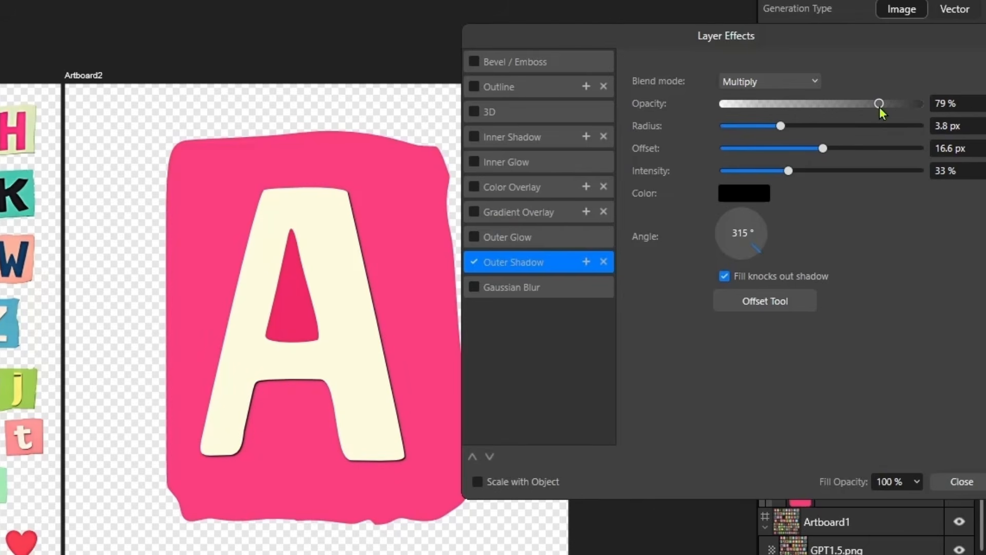
click(366, 39)
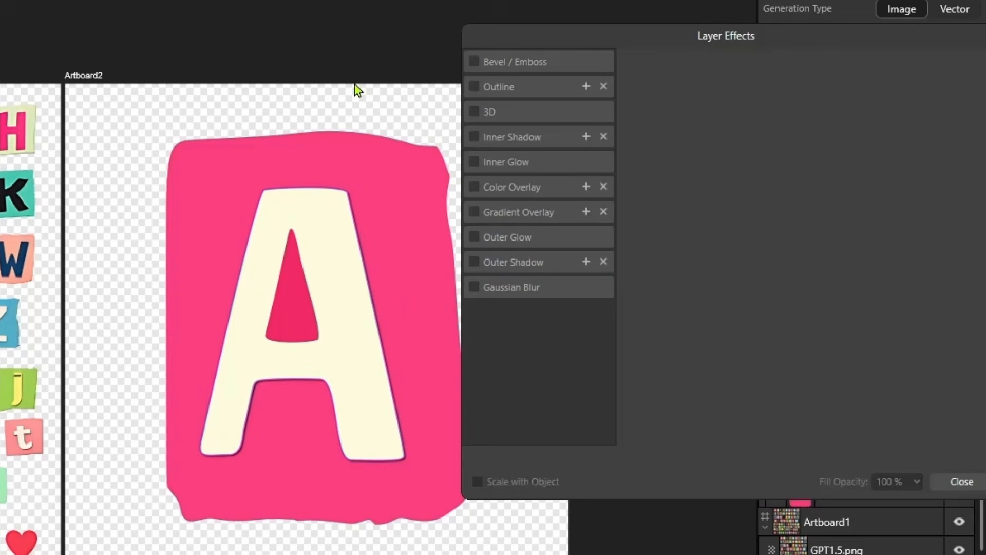
click(475, 264)
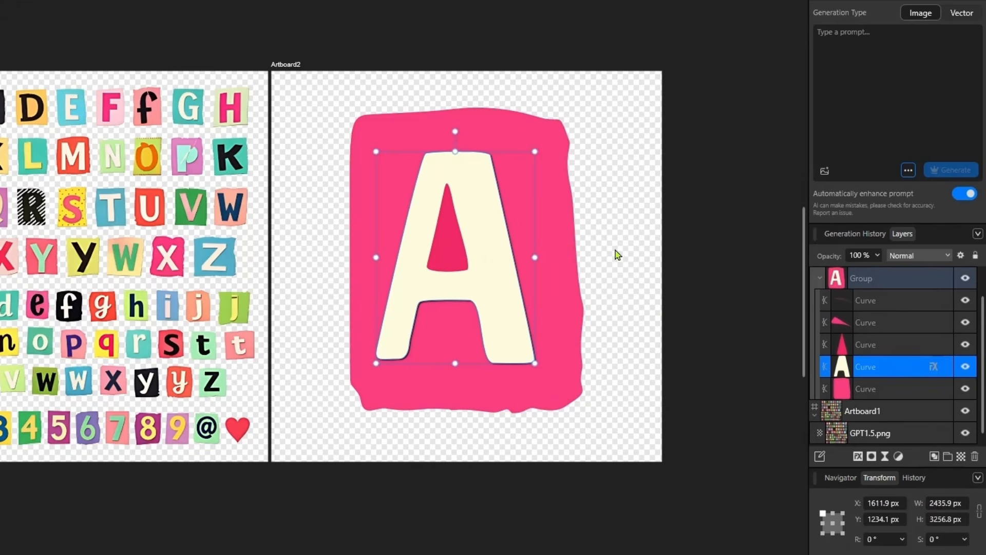
click(616, 254)
click(542, 138)
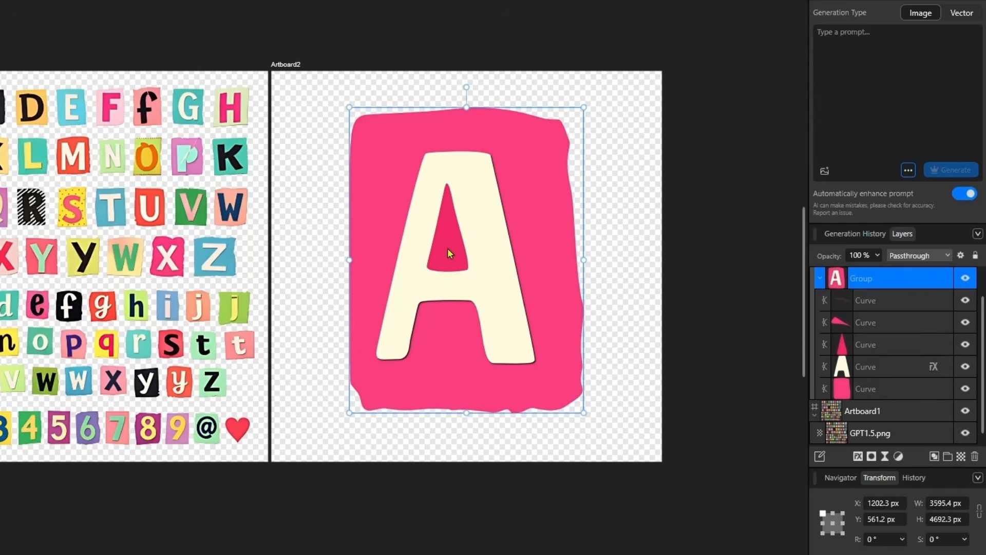
click(882, 393)
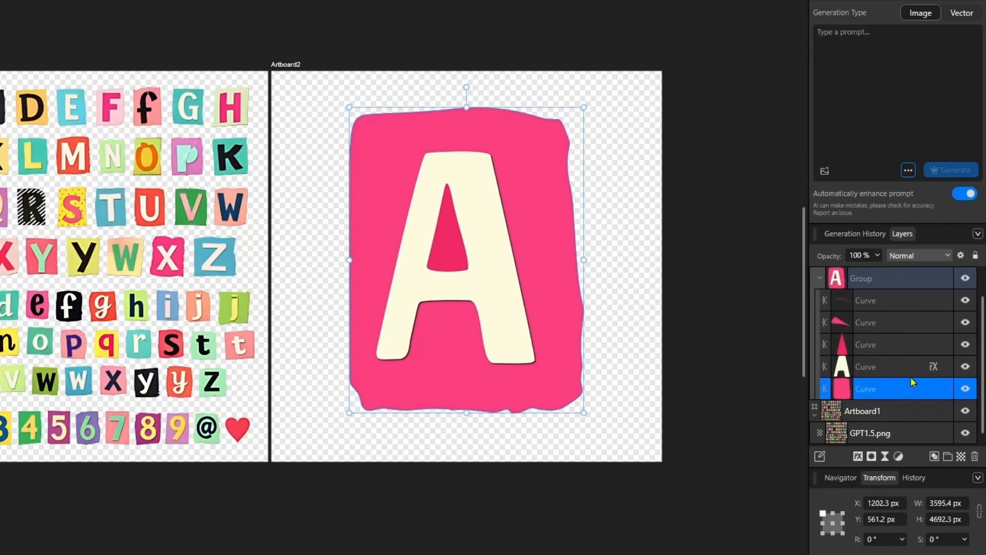
click(978, 234)
click(762, 218)
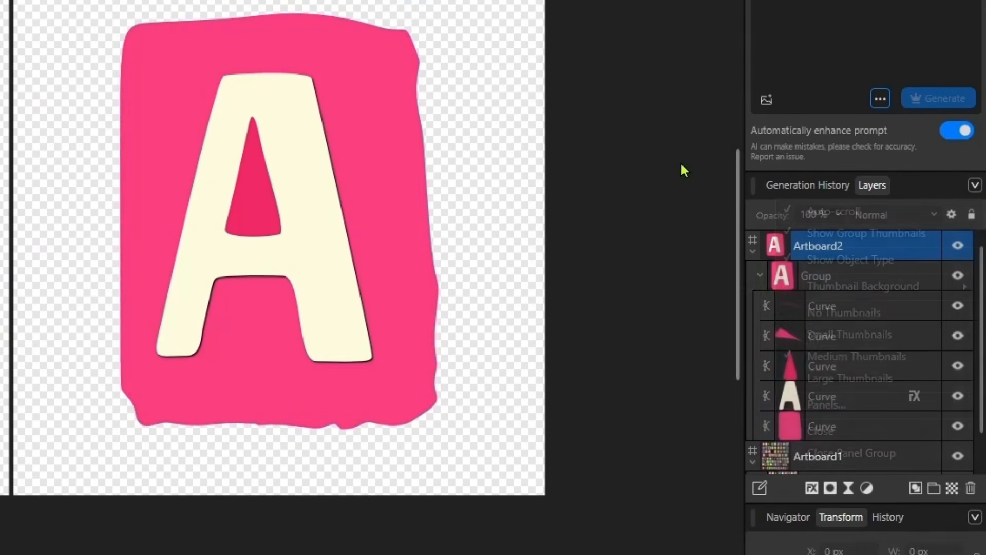
click(366, 109)
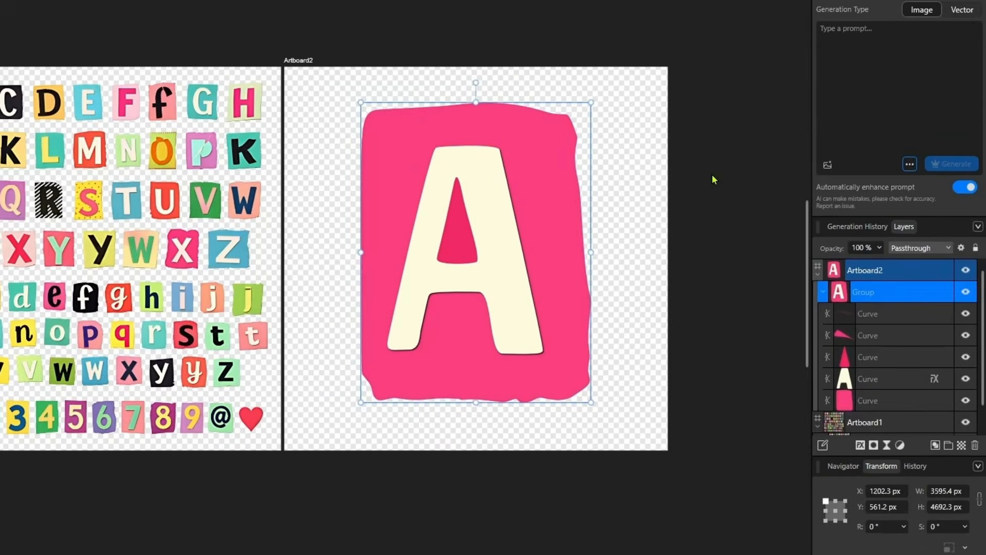
click(601, 136)
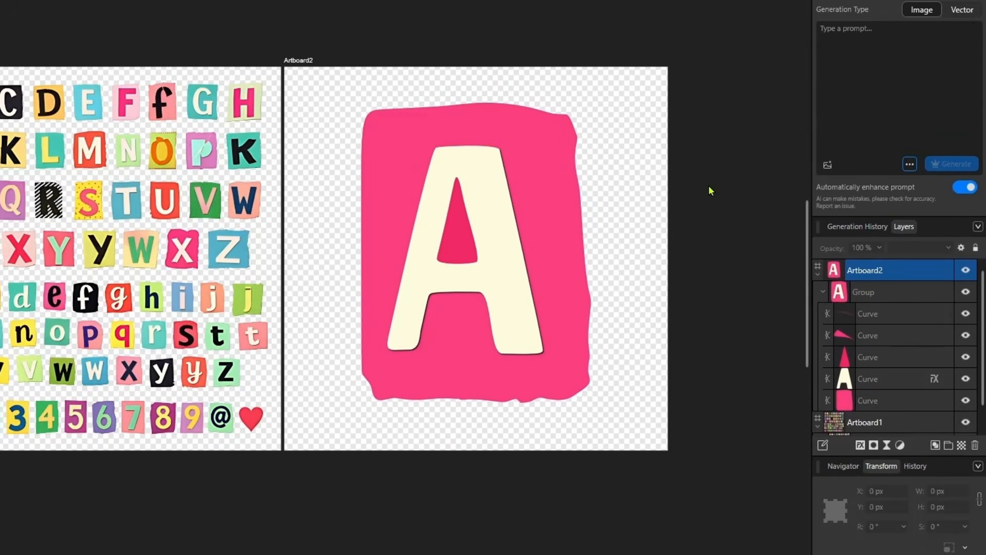
Select the traced letter A's group on Artboard2 and ungroup it into separate curves.
click(298, 61)
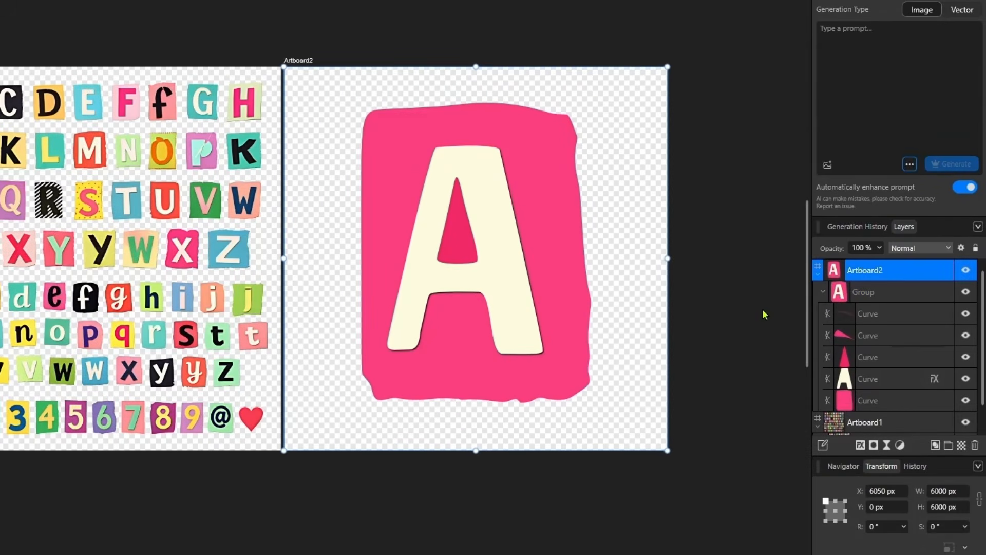
click(824, 293)
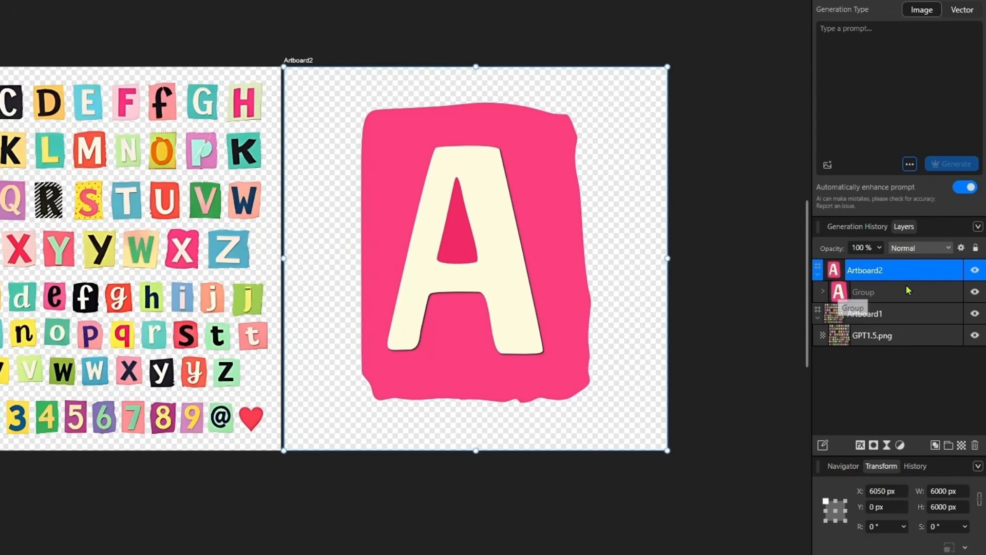
click(843, 292)
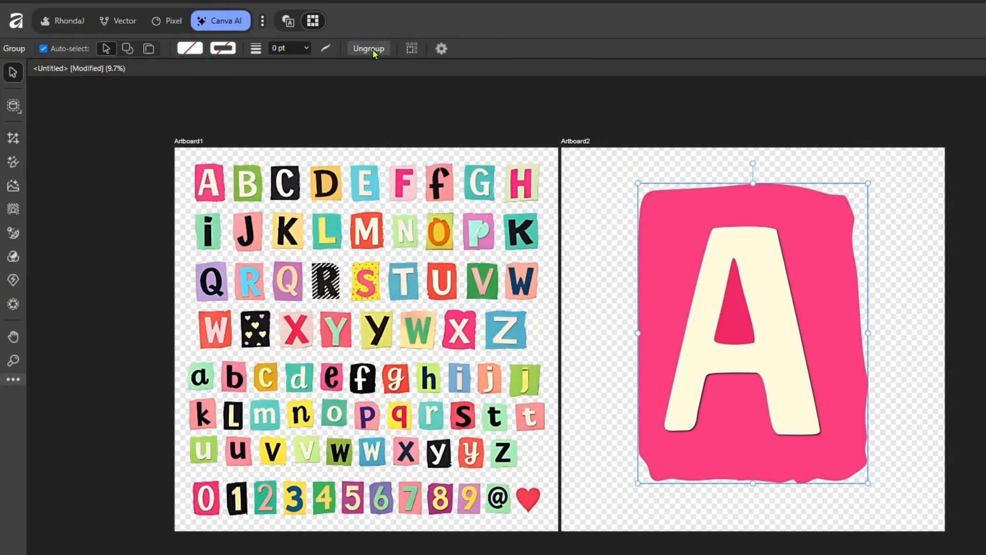
click(368, 48)
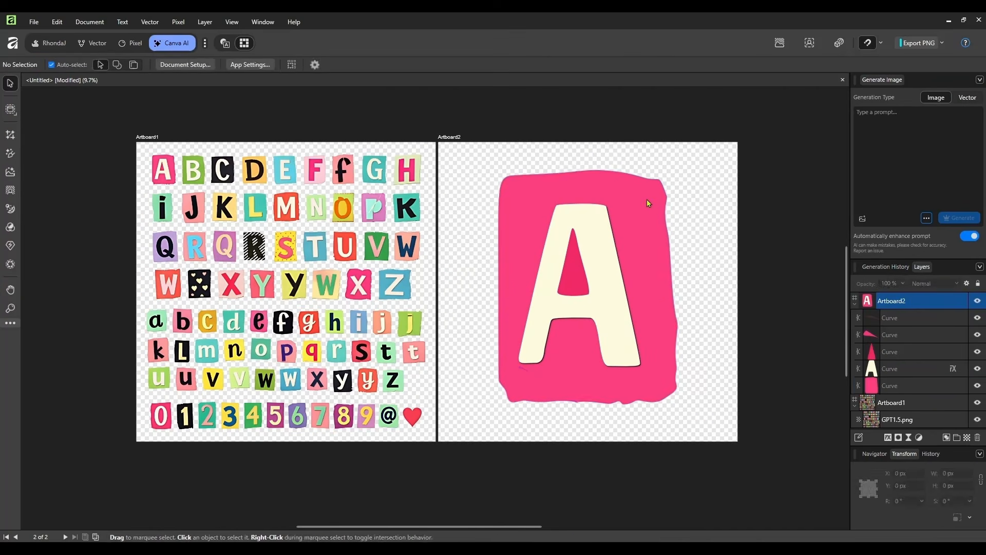
Try the Halftone, Vintage, Style 15 and Style 16 presets on the pink background shape behind the letter A.
click(830, 223)
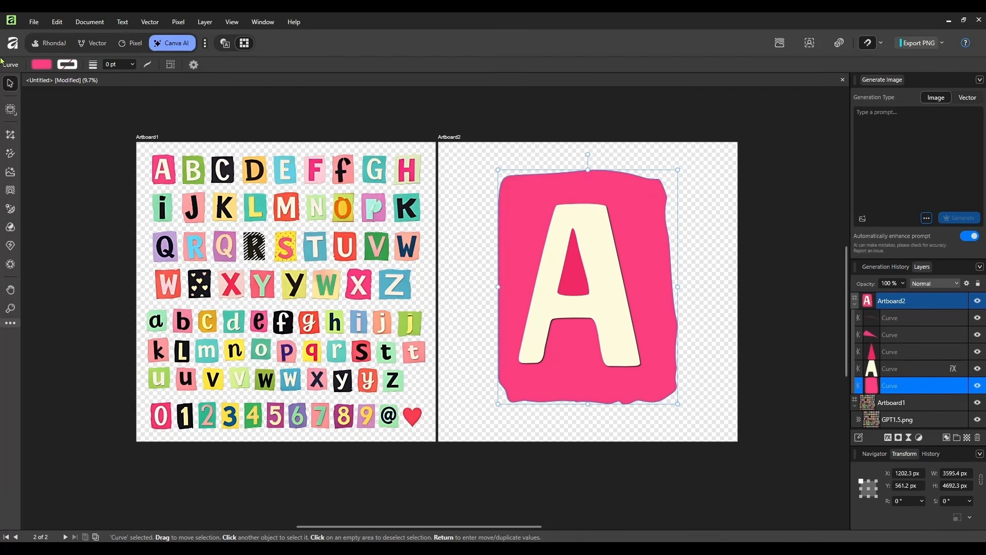
click(54, 44)
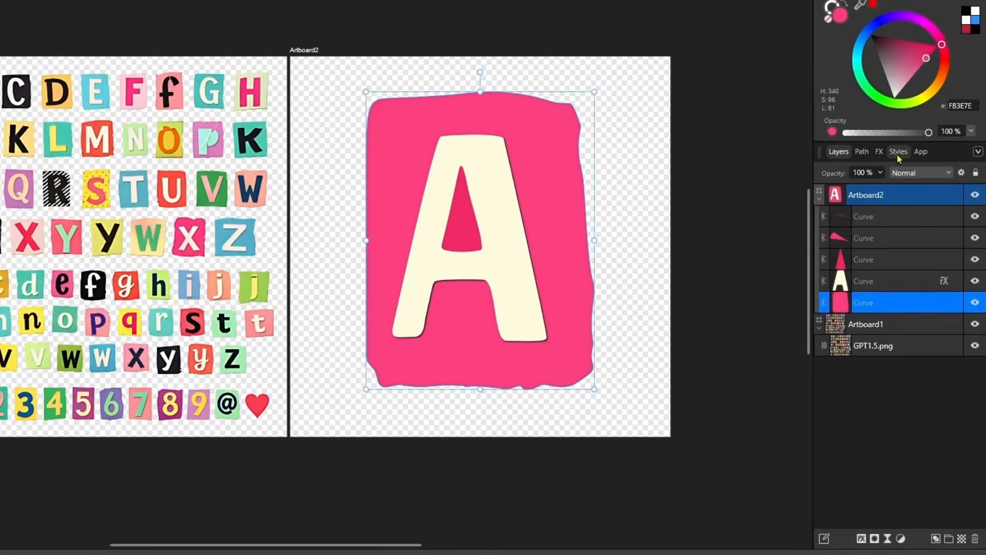
click(897, 153)
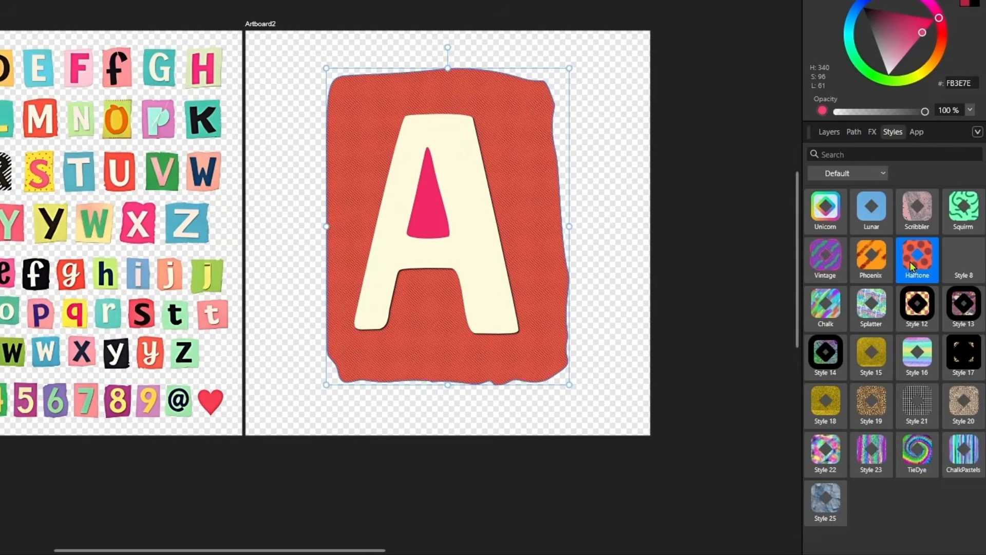
click(816, 261)
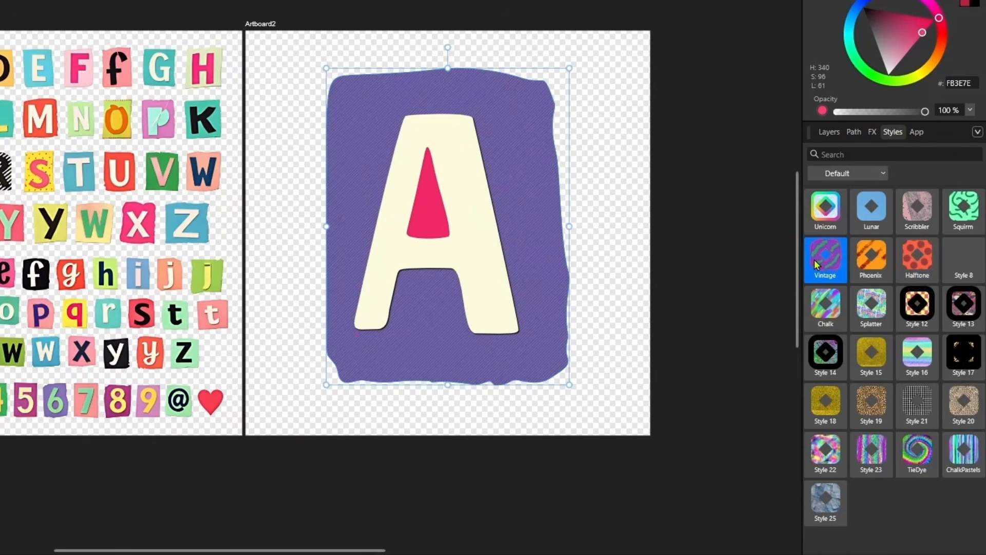
click(844, 346)
click(877, 359)
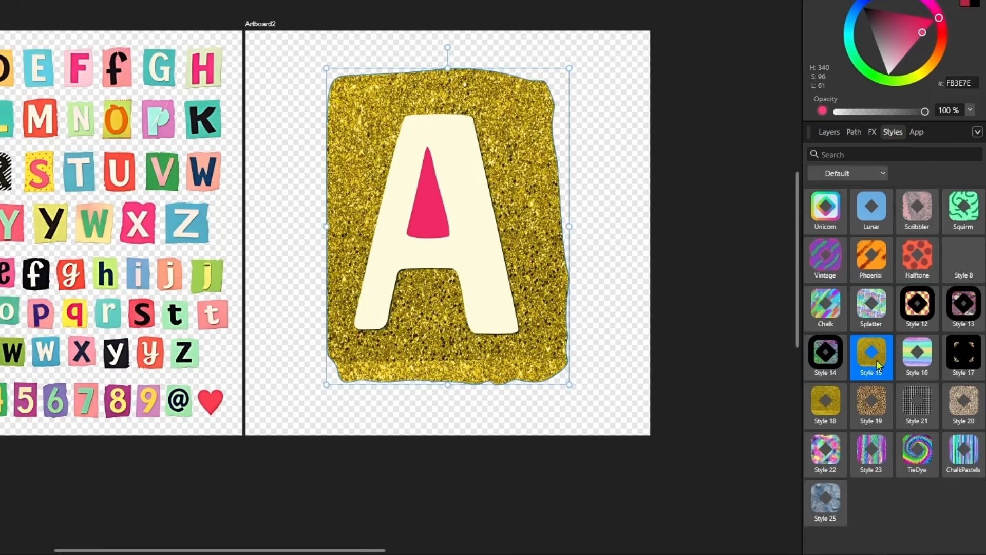
click(913, 368)
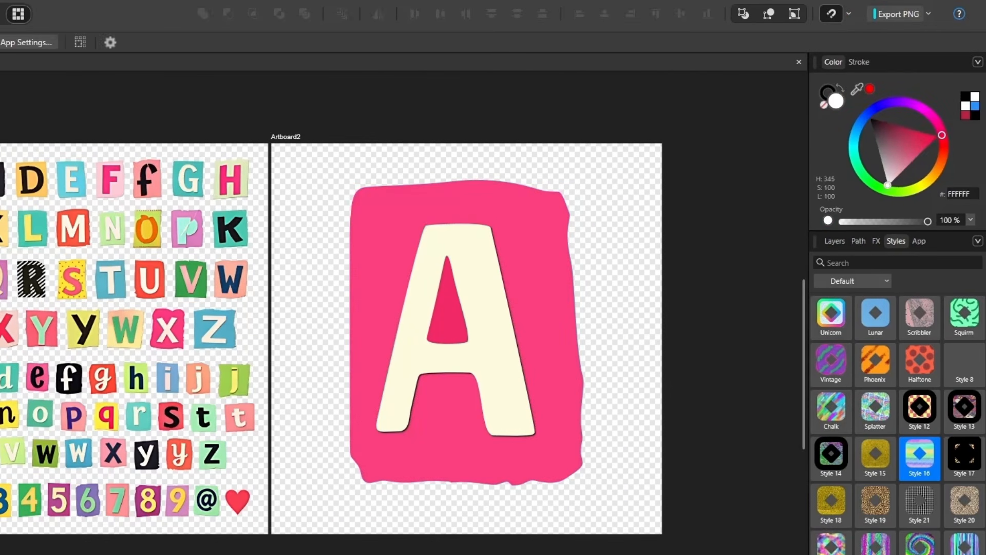
Undo the background styling and the ungrouping of the letter A, going back to the selected cream letter curve.
key(ctrl+a)
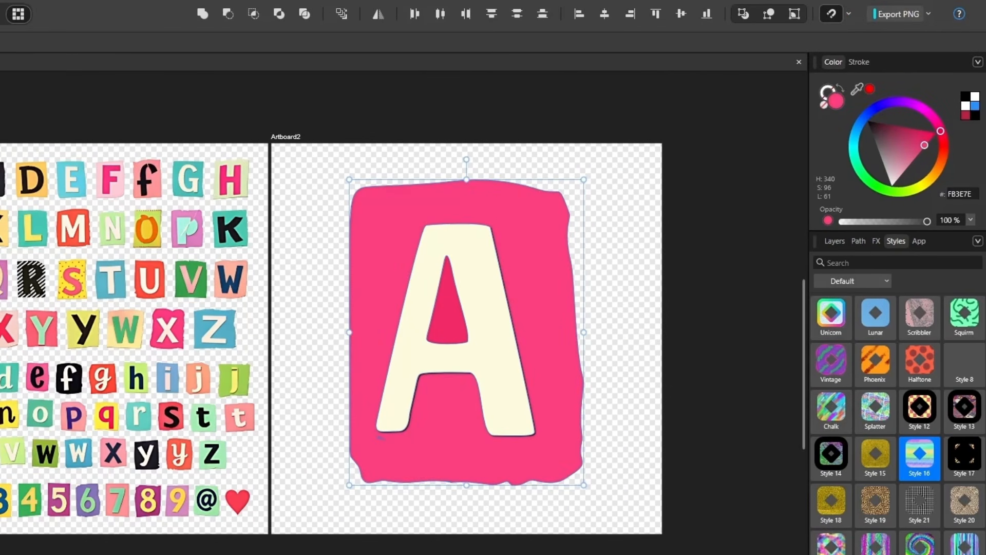
key(ctrl+g)
key(Escape)
click(466, 332)
key(ctrl+z)
key(ctrl+z)
key(ctrl+z)
key(ctrl+z)
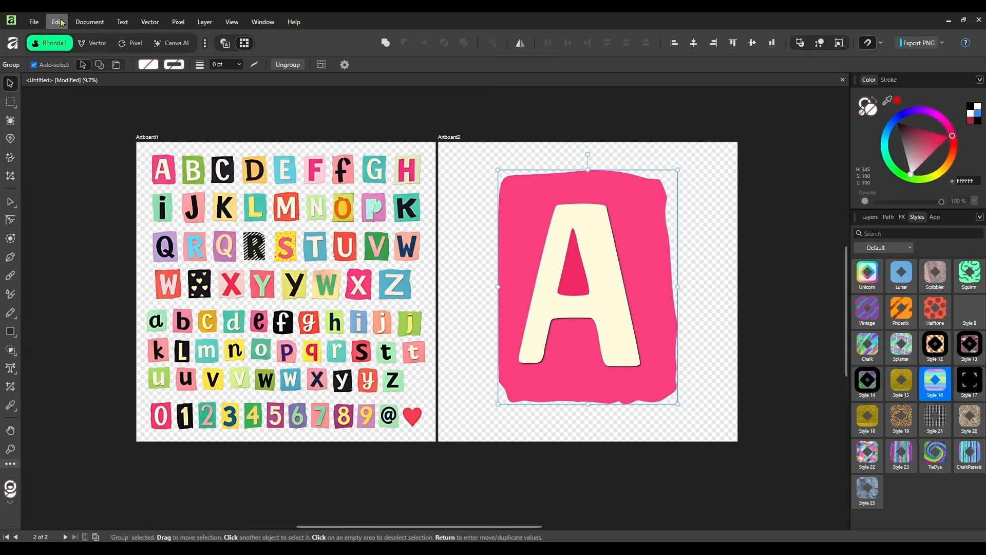
key(ctrl+z)
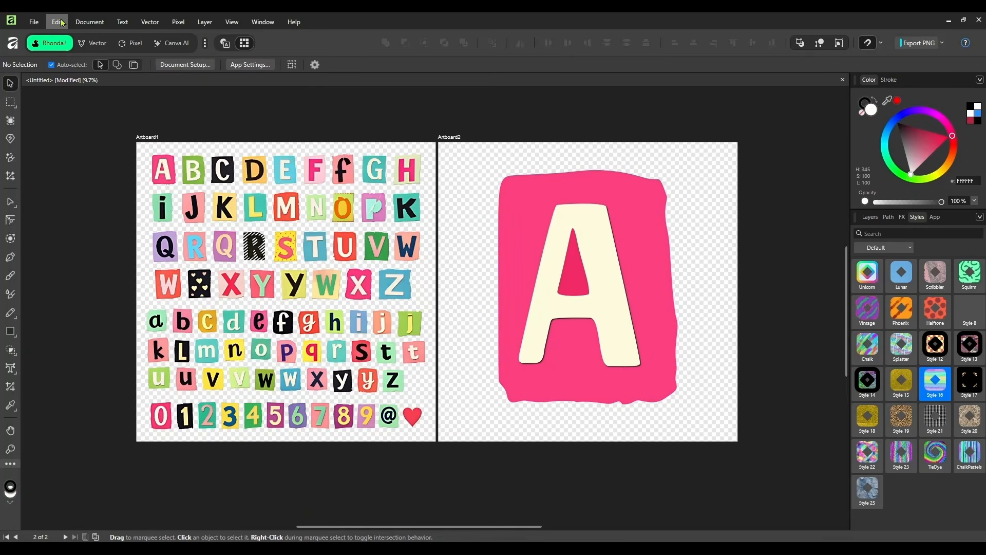
key(ctrl+z)
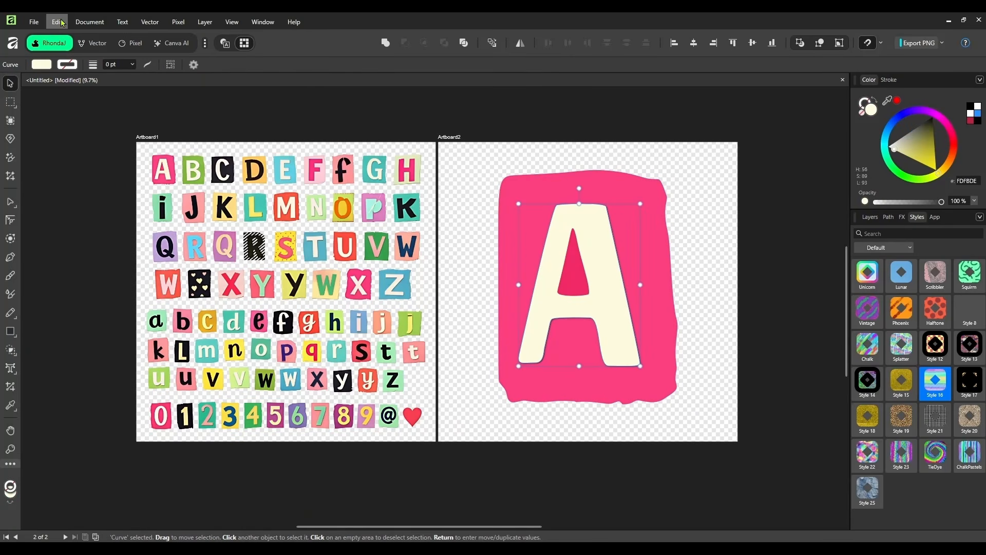
Group all the traced letter A shapes on Artboard2 and enlarge the group until it nearly fills the artboard's height, centred vertically.
click(700, 264)
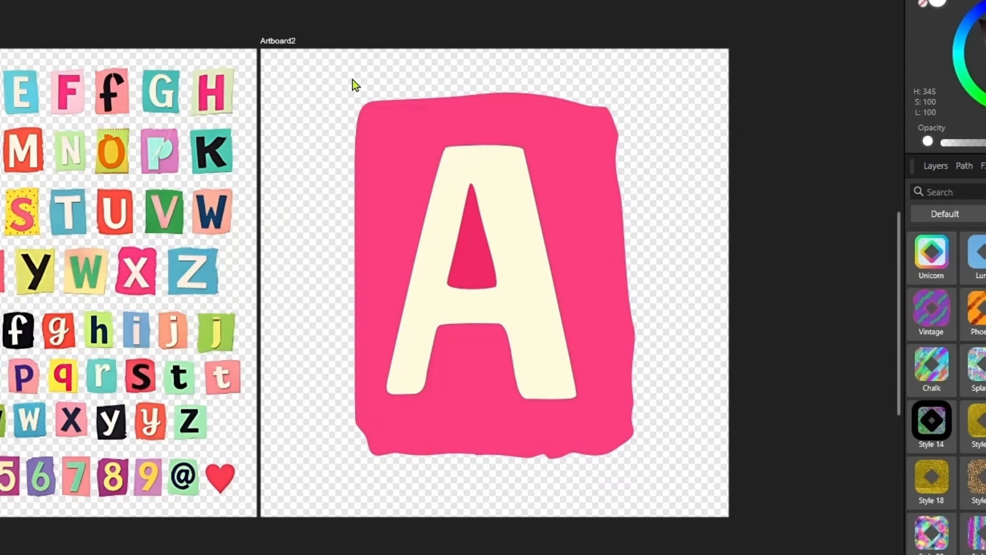
drag(317, 66, 685, 495)
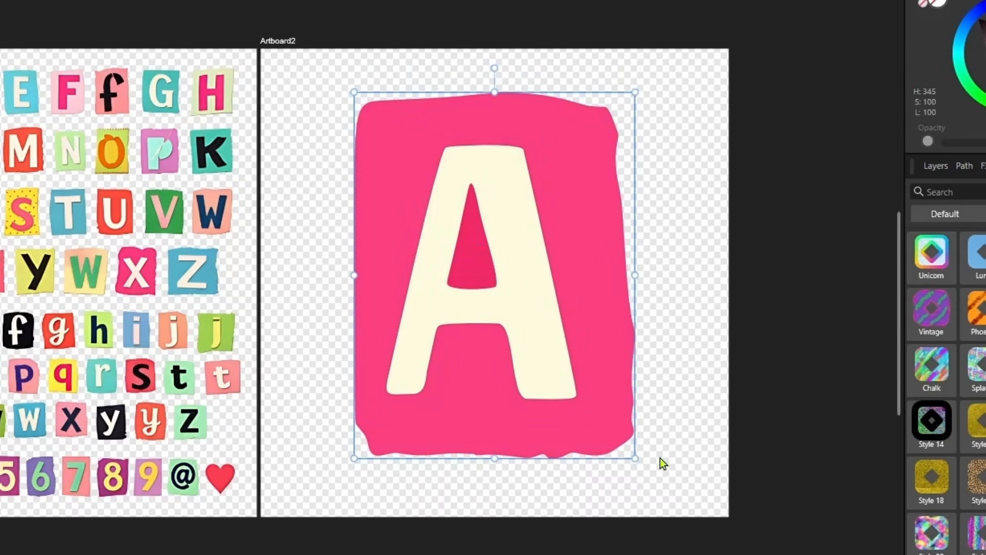
right_click(538, 220)
click(569, 17)
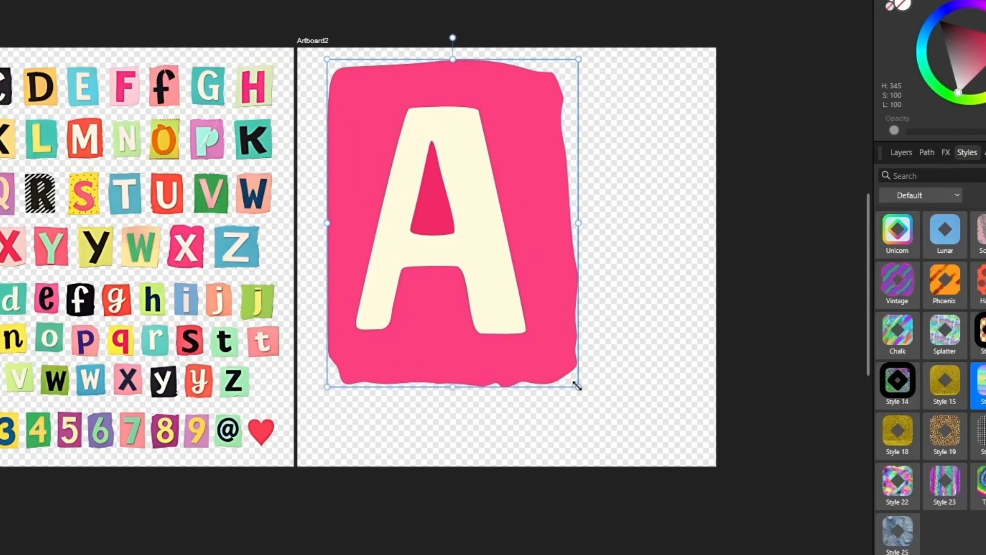
drag(577, 384, 607, 414)
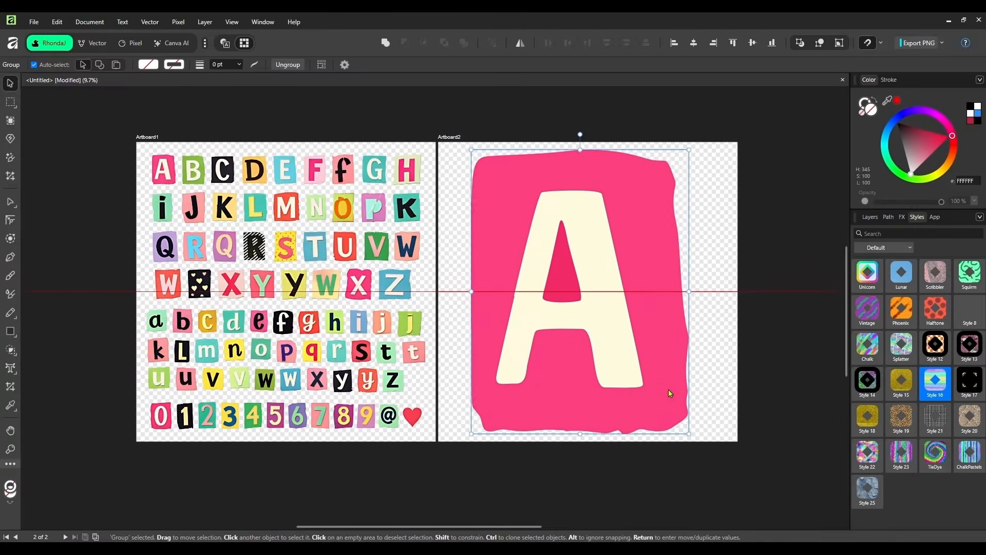
drag(669, 393, 676, 394)
Export Artboard2 as a PNG named A in the RansomLetters folder, replacing the existing file.
click(458, 140)
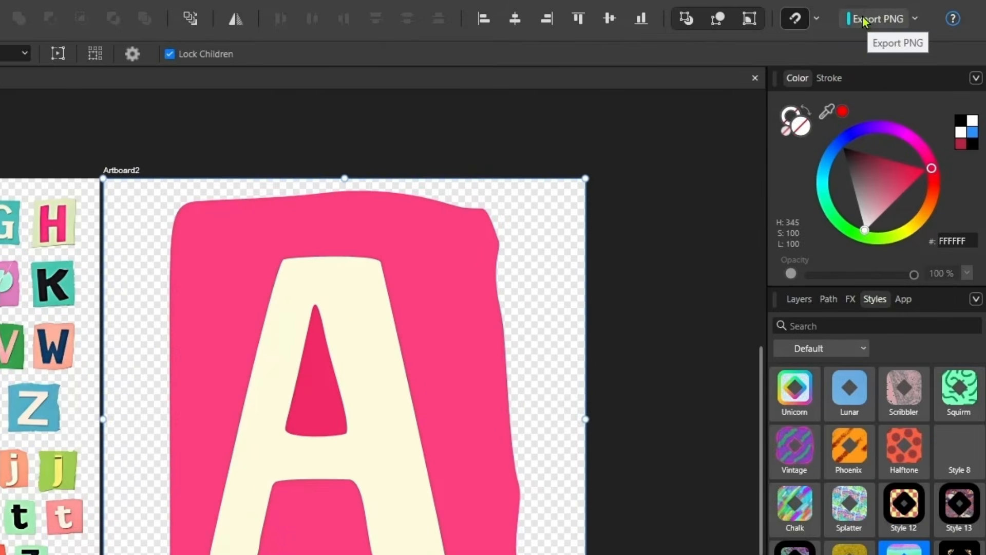
click(863, 20)
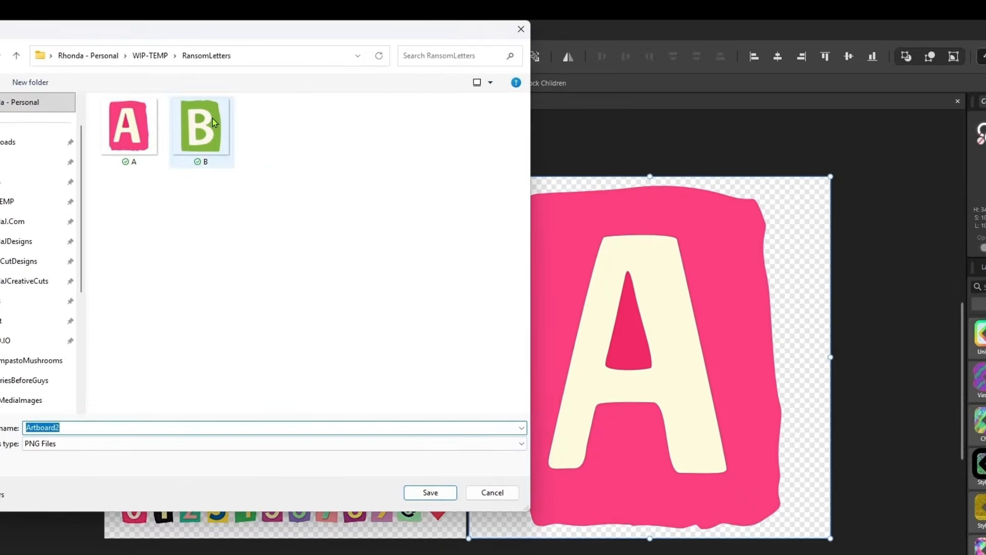
click(186, 129)
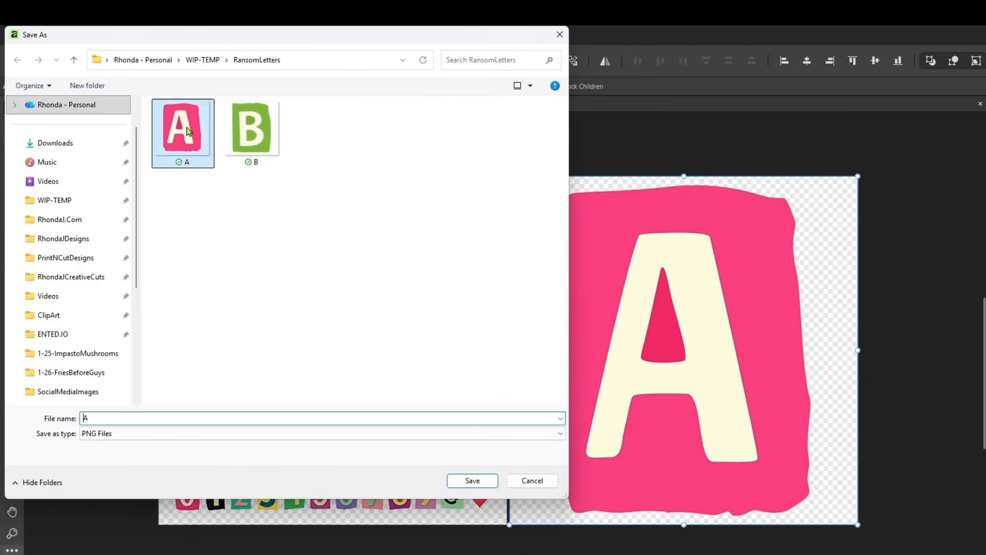
key(Return)
click(612, 384)
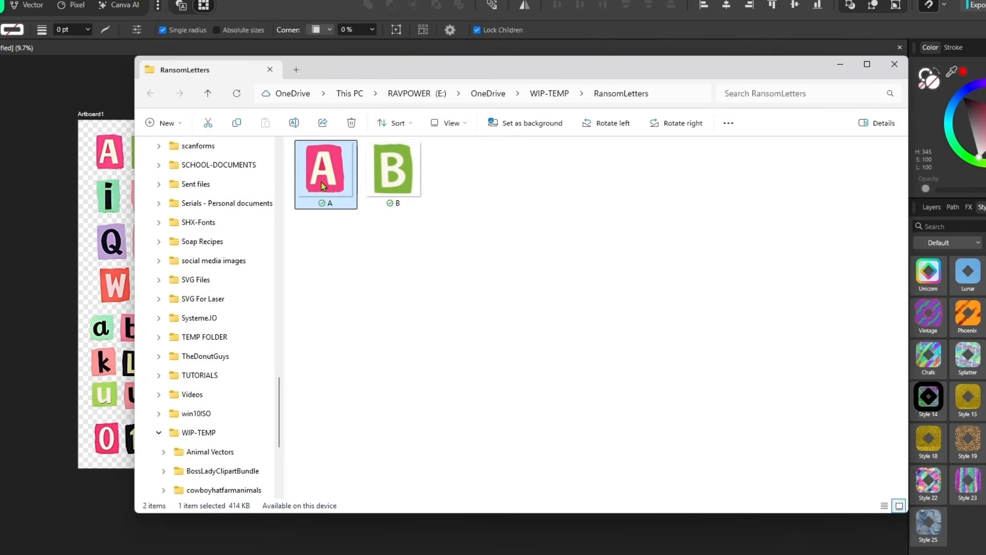
Open the exported A.png from the RansomLetters folder, examine its pixel size and dpi information, and return to the document.
double_click(325, 187)
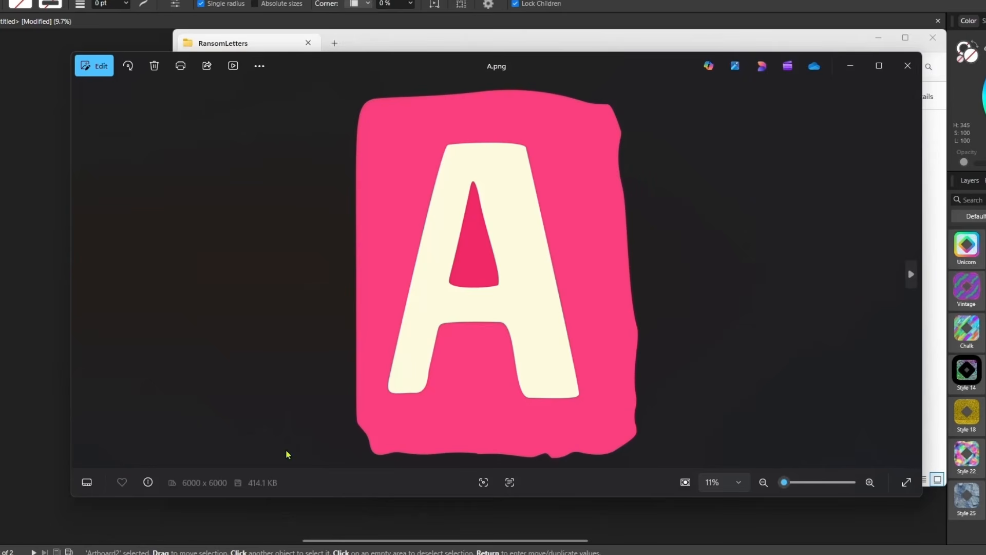
click(148, 482)
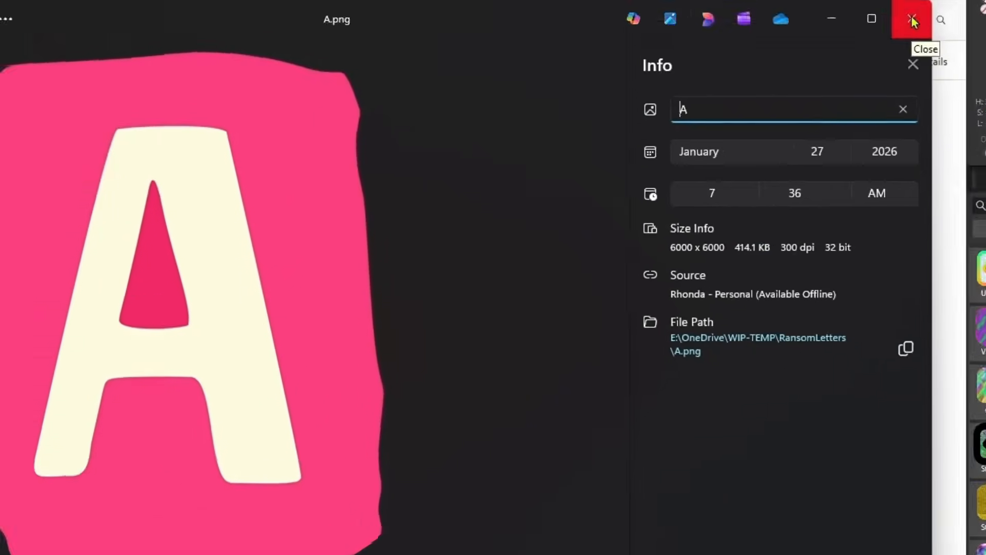
click(917, 19)
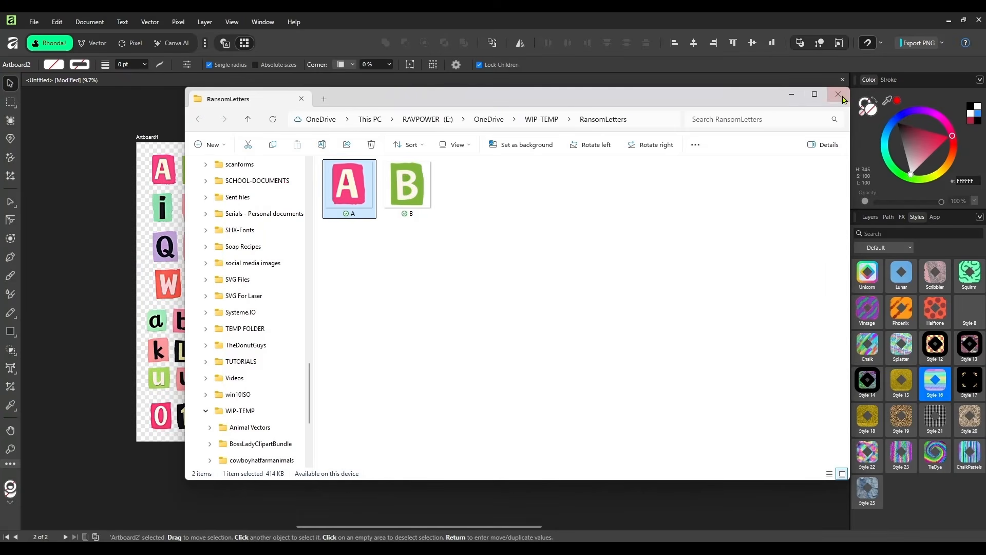
click(793, 97)
Replace the letter A group on Artboard2 with an enlarged copy of the green letter B marquee-selected from the GPT1.5.png layer.
click(538, 168)
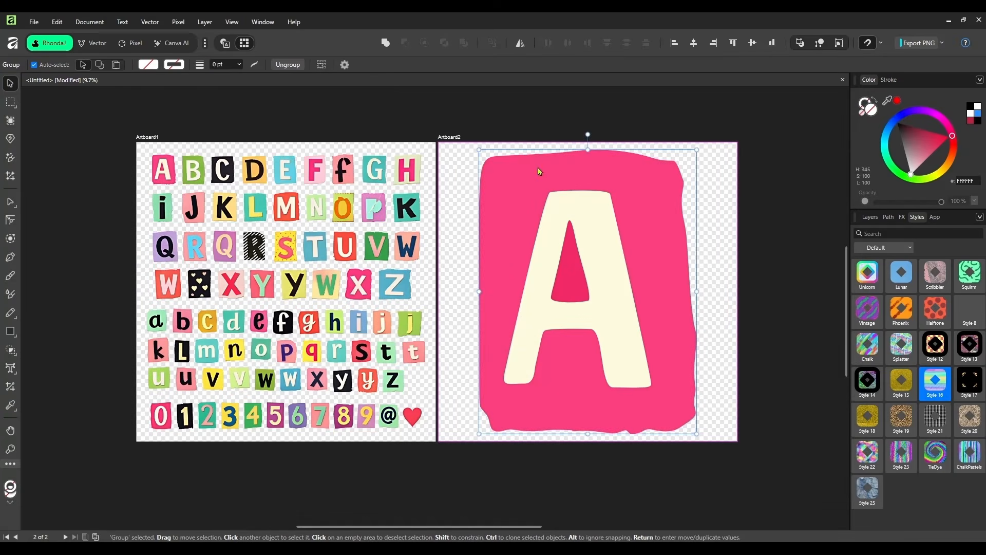
key(Delete)
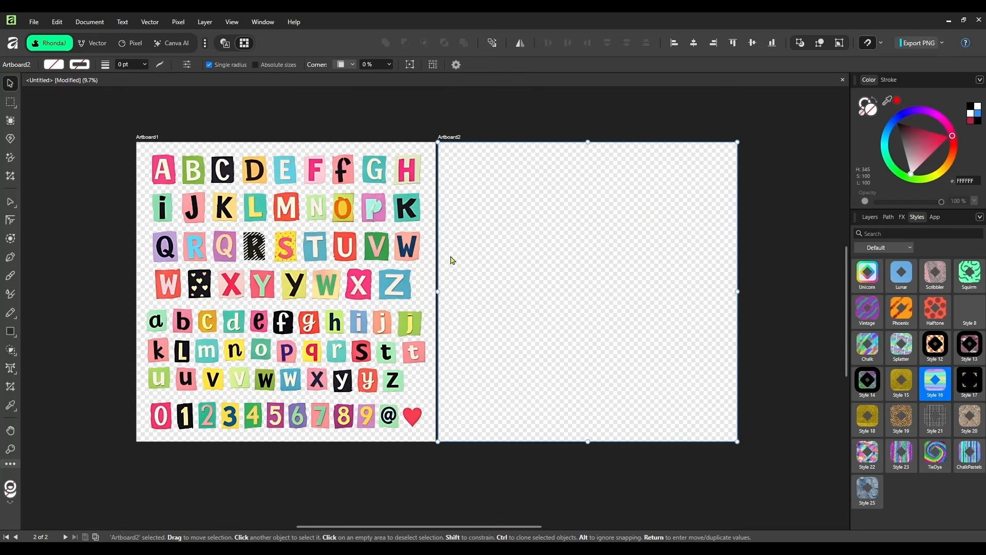
click(147, 137)
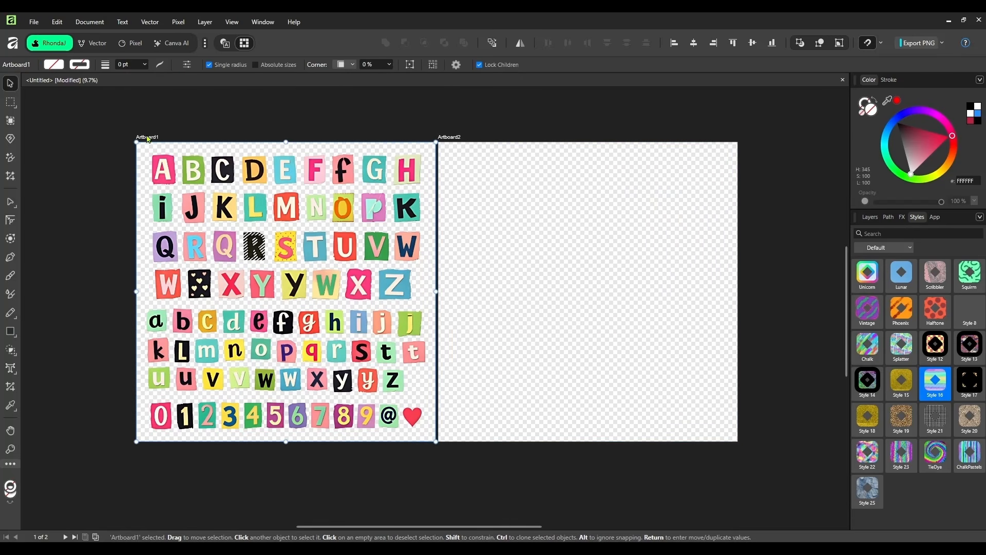
click(870, 217)
click(892, 285)
click(10, 103)
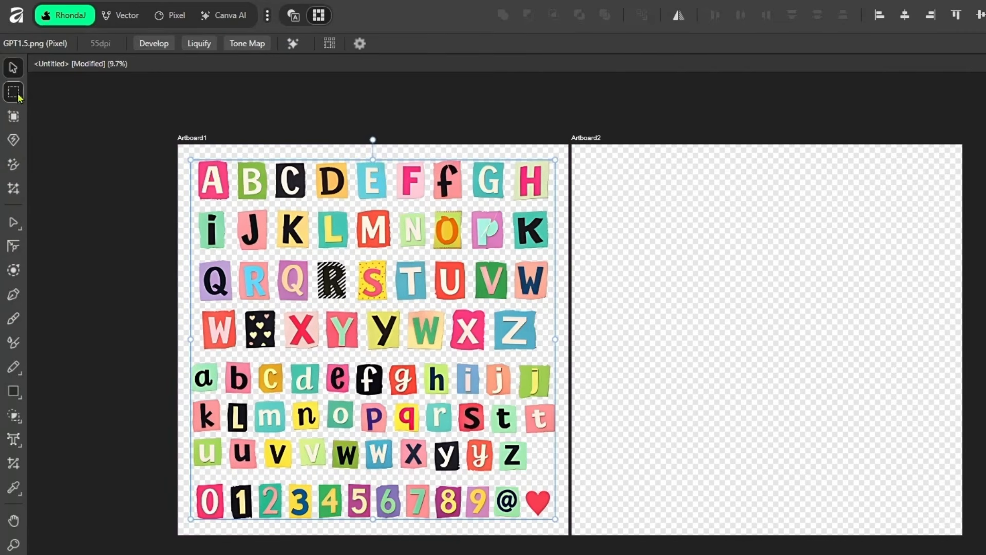
drag(236, 158, 271, 203)
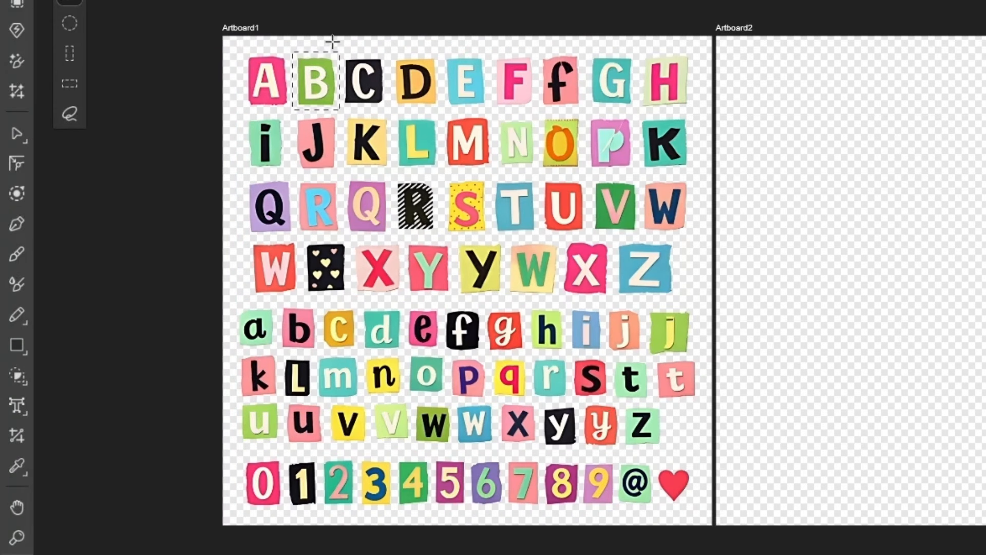
click(753, 30)
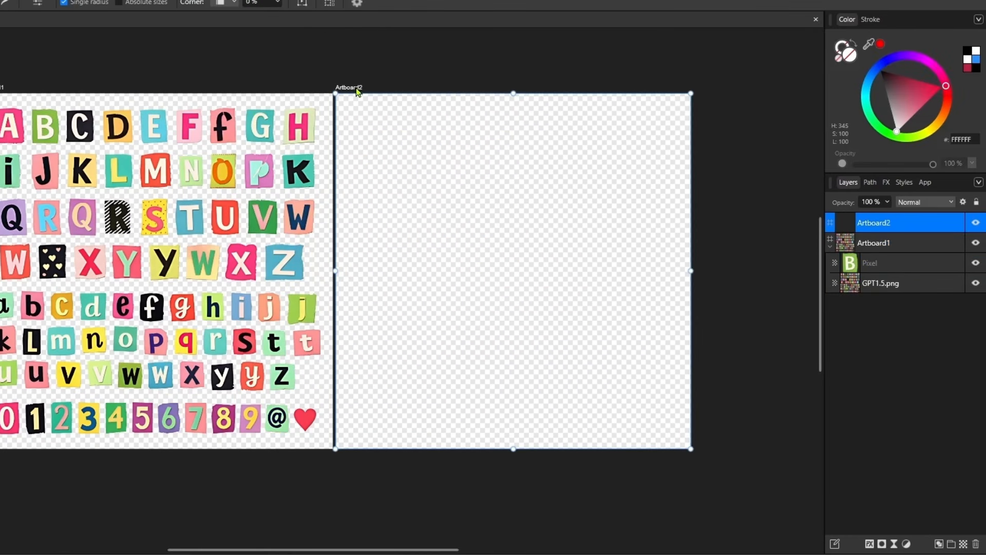
key(ctrl+v)
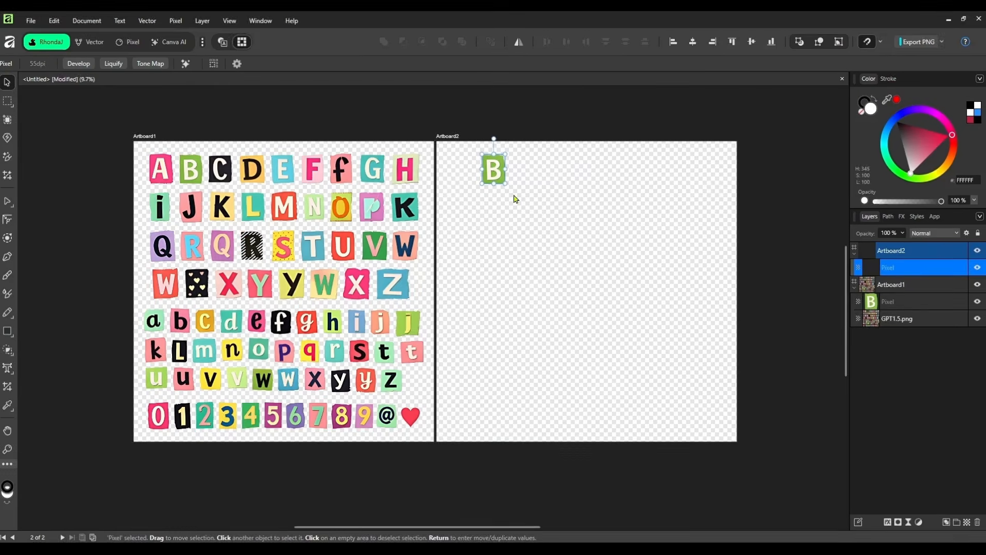
drag(502, 181, 614, 334)
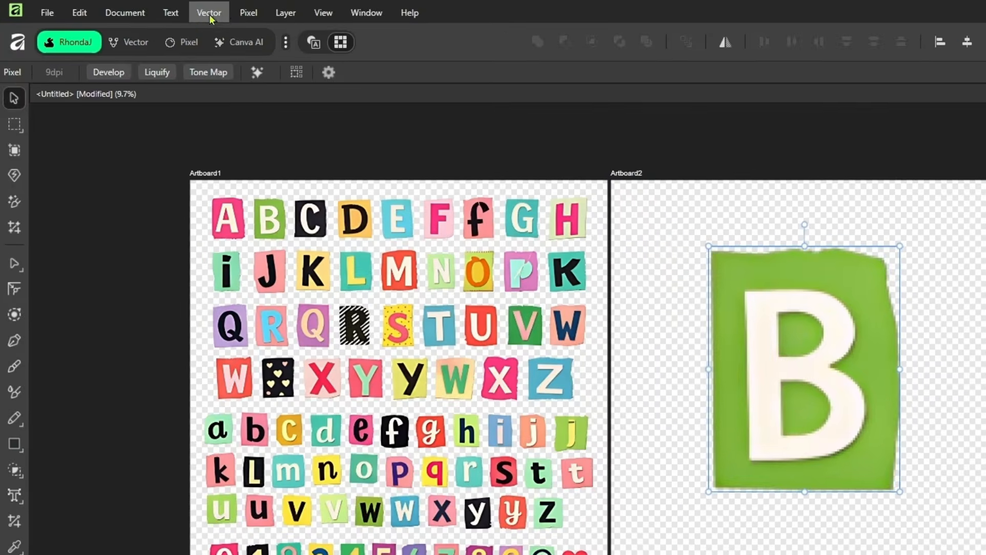
Image Trace the pasted letter B with 50% edge threshold and 40% curve fitting tolerance.
click(147, 23)
click(286, 273)
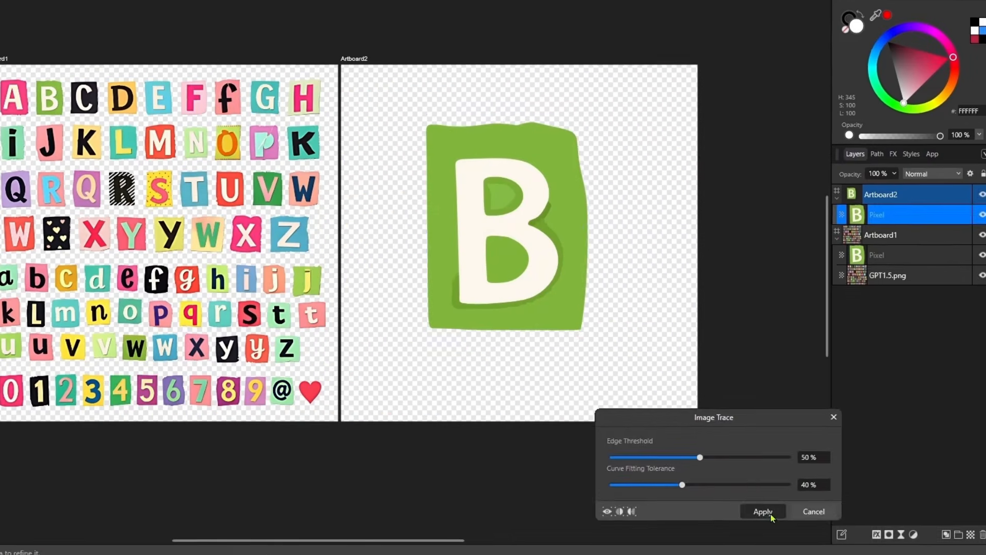
click(762, 511)
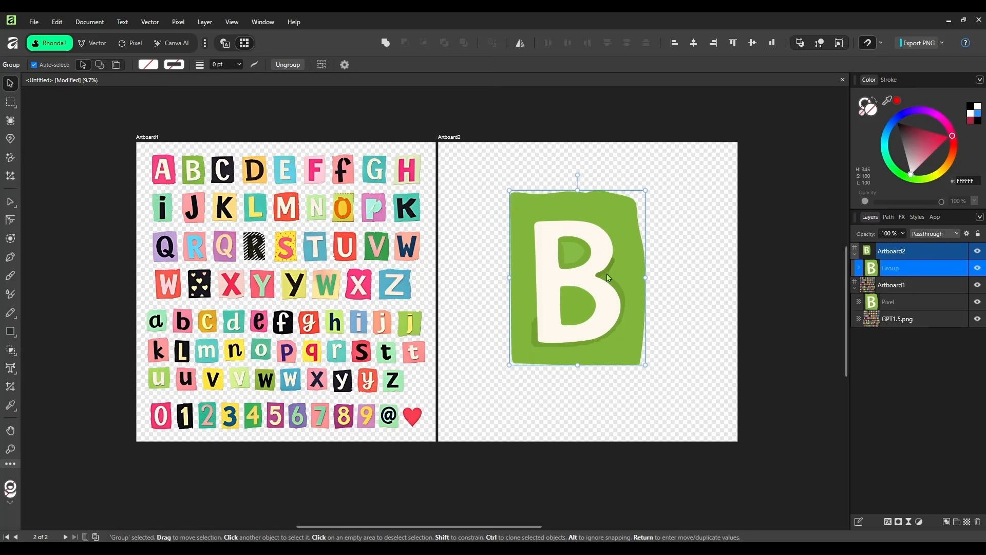
Expand the traced letter B's group in the layer list and ungroup it into separate curves.
click(858, 267)
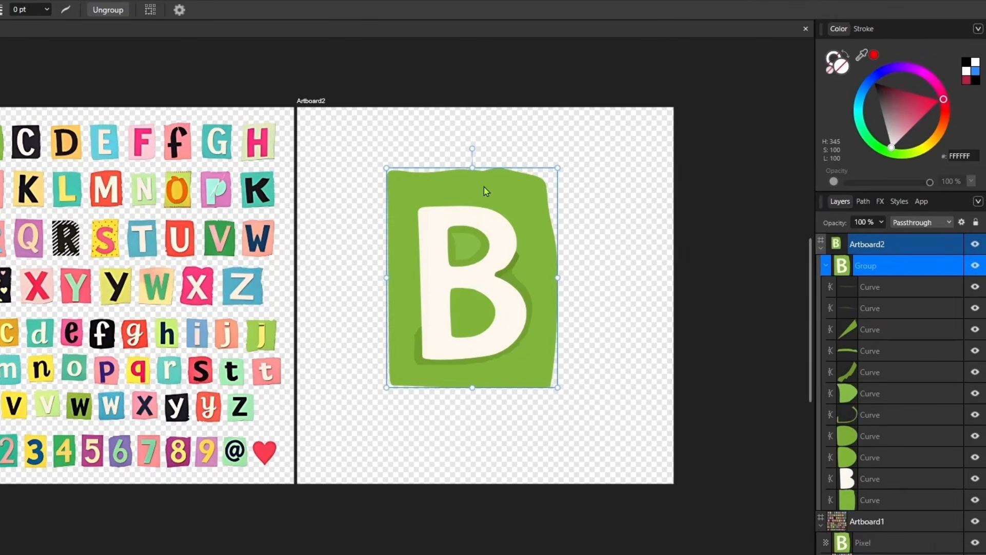
right_click(484, 190)
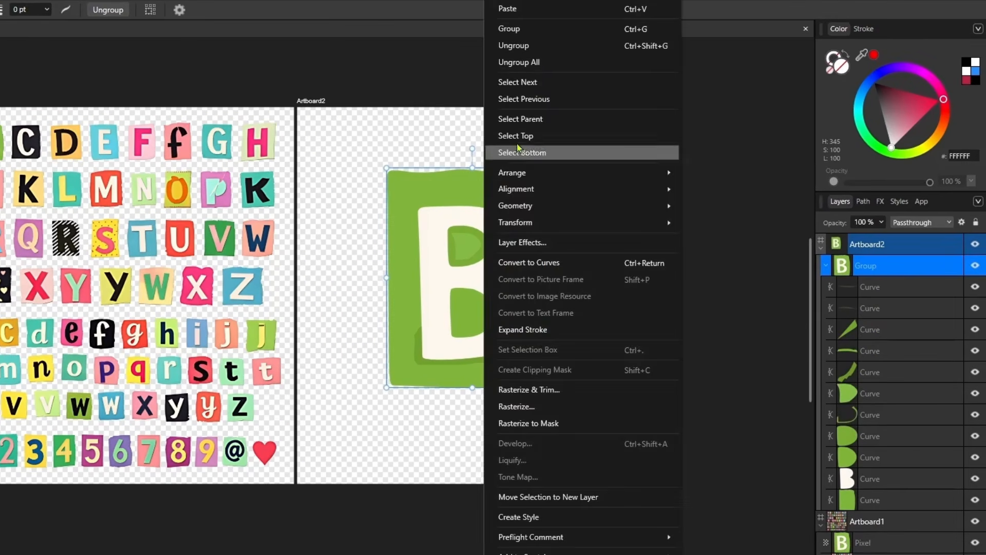
click(517, 42)
click(714, 344)
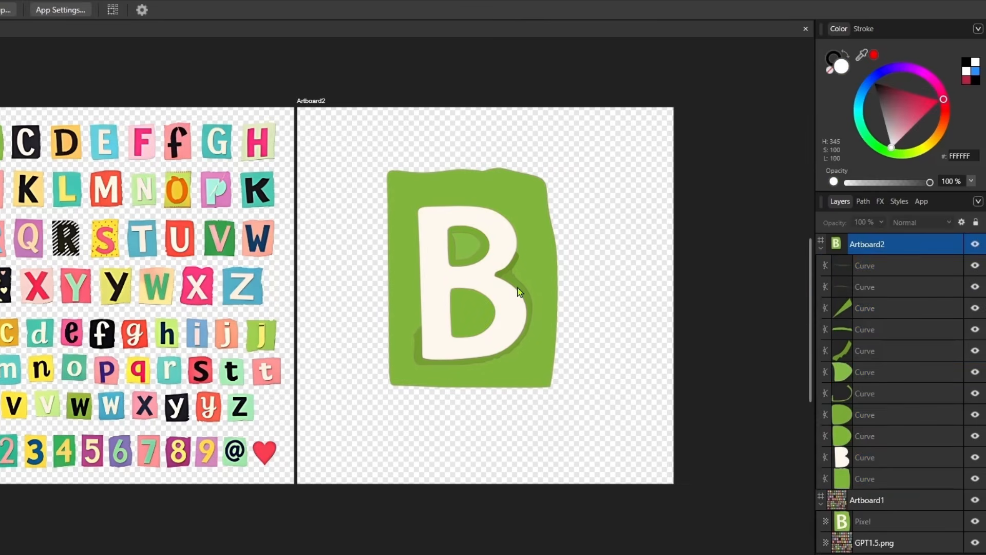
Delete the dark green shadow curves around the letter B and the lighter curve inside its upper opening.
click(520, 286)
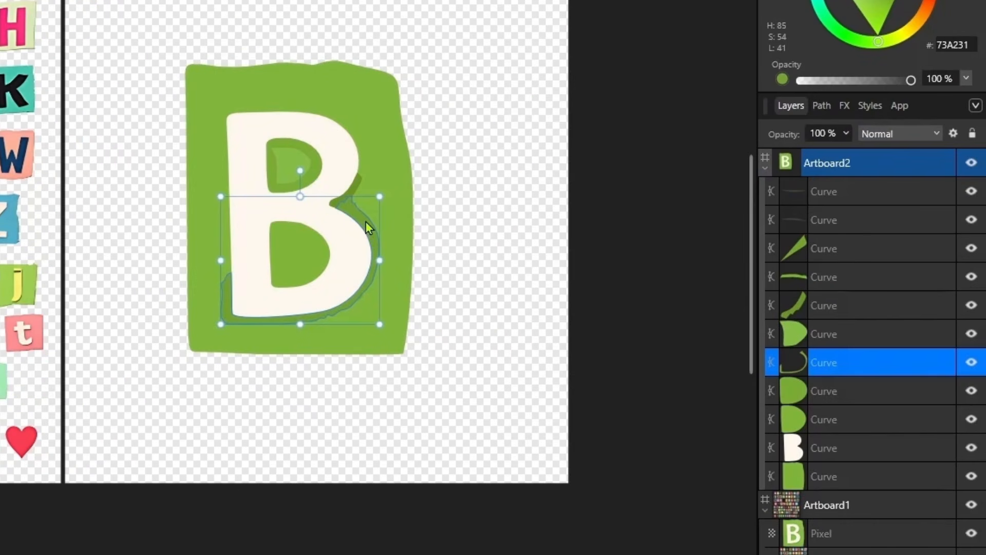
key(Delete)
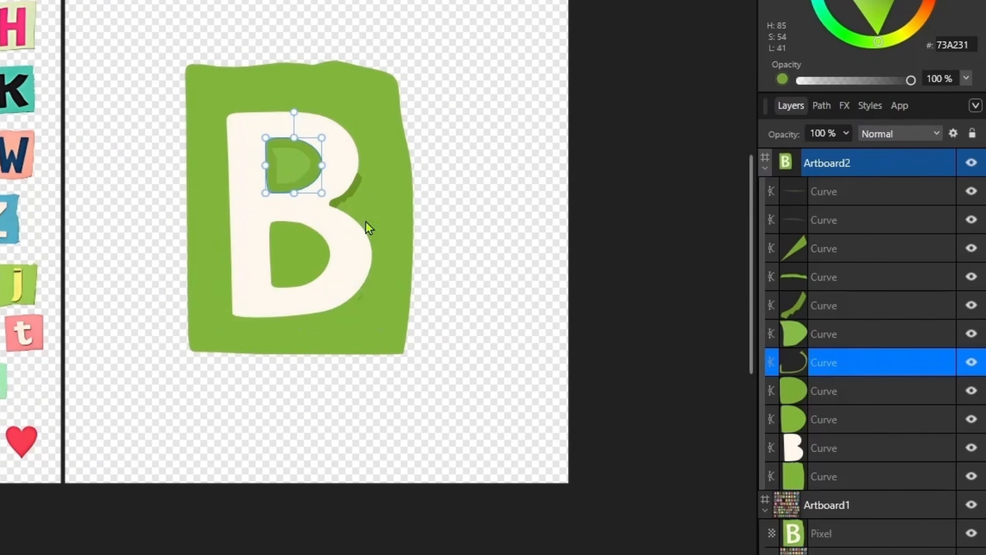
click(355, 188)
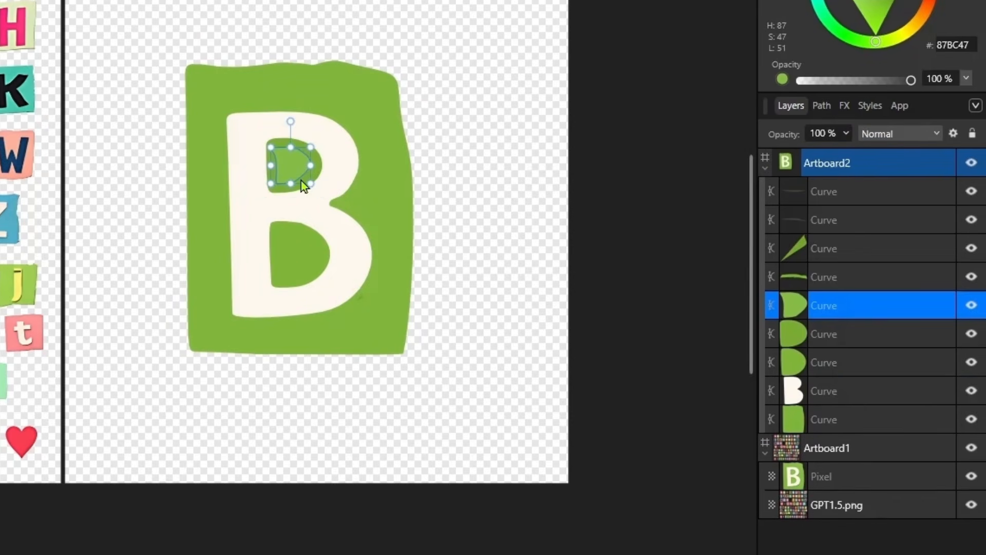
key(Delete)
click(496, 300)
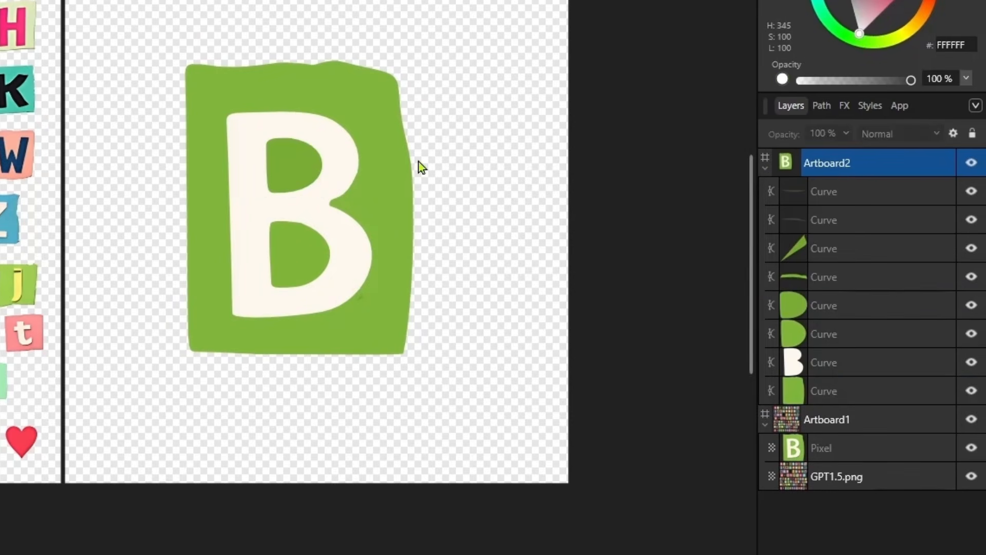
Flood-fill the green paper shape behind the letter B with the AdobeStock_325781072 image from ClipArt's background folder and enlarge the texture.
click(368, 91)
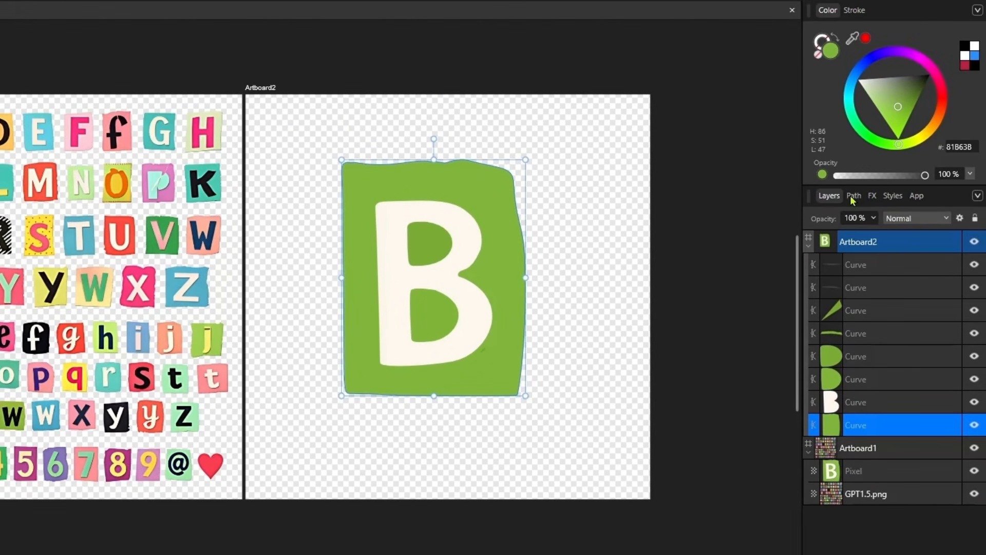
click(892, 195)
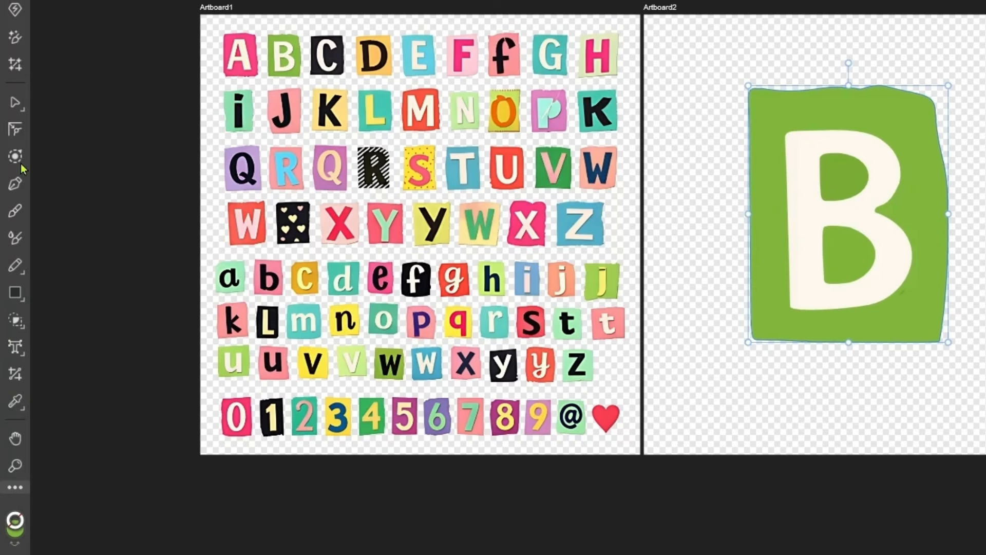
click(24, 330)
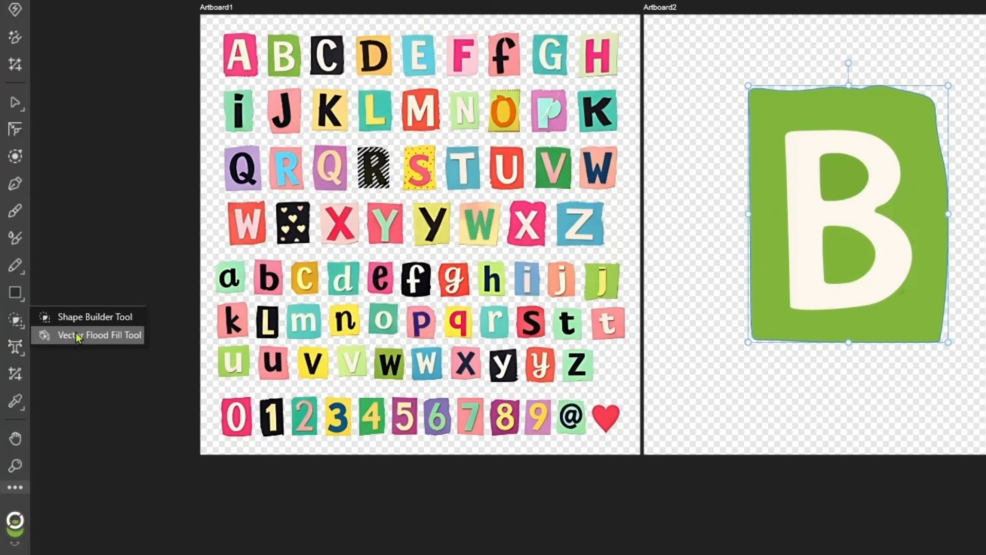
click(77, 337)
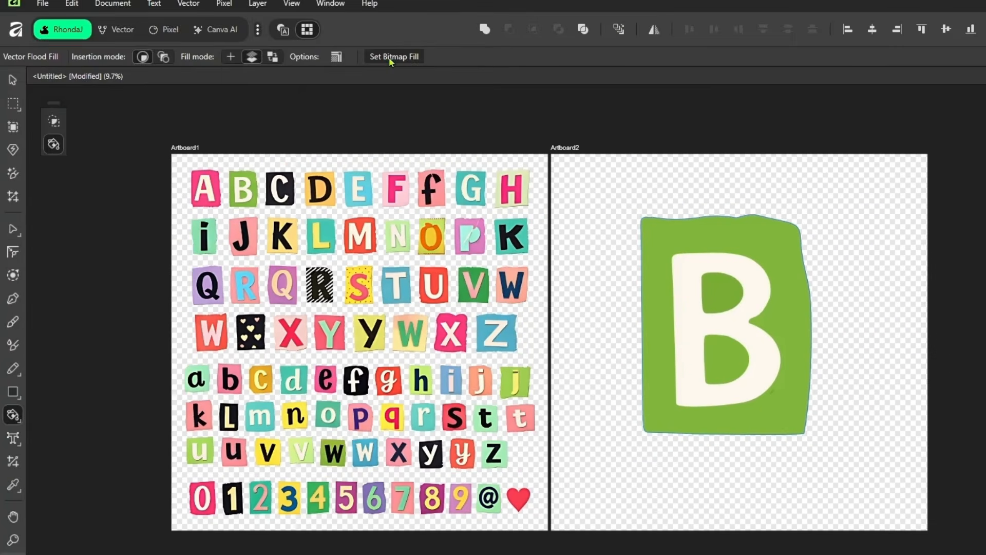
key(ctrl+o)
click(125, 299)
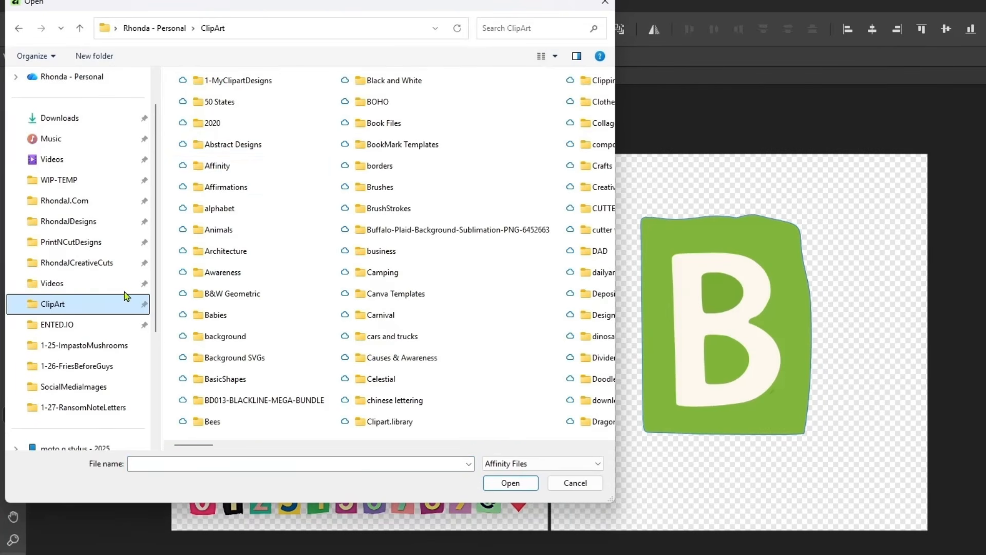
double_click(250, 335)
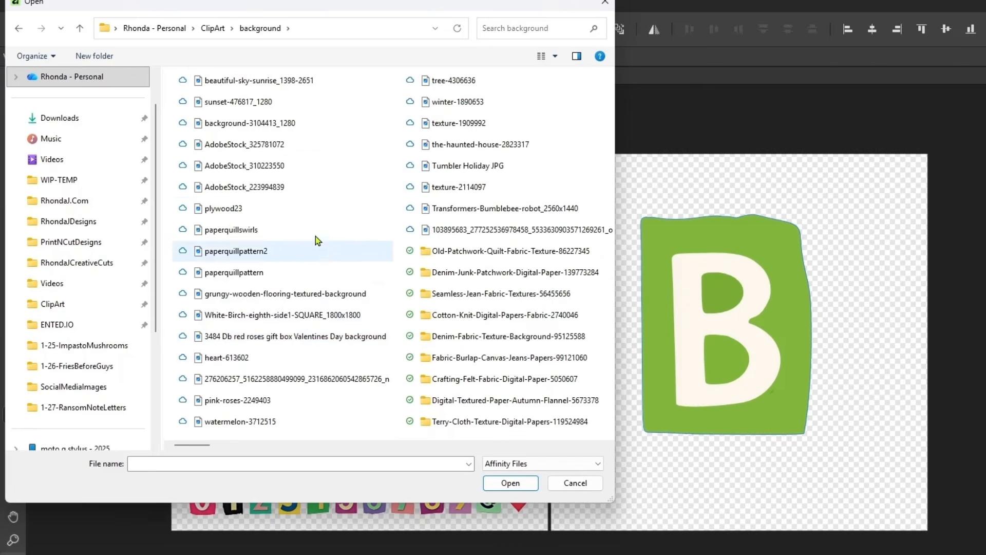
click(555, 56)
click(606, 29)
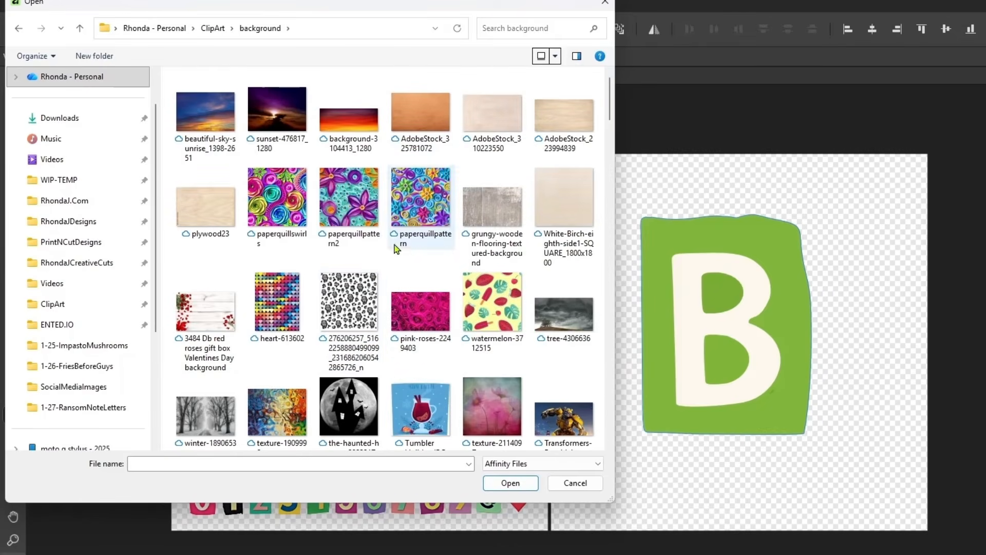
click(424, 109)
click(510, 483)
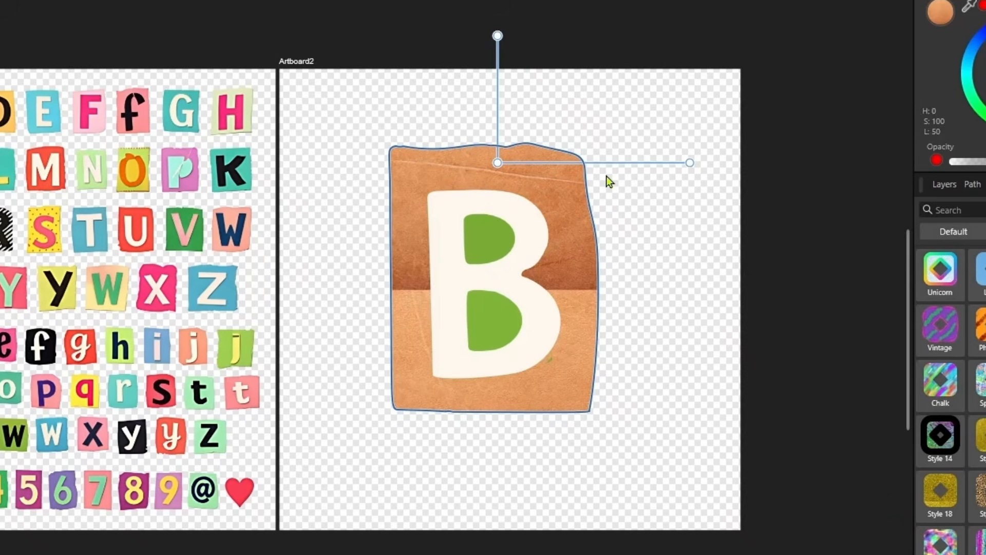
drag(691, 162, 898, 119)
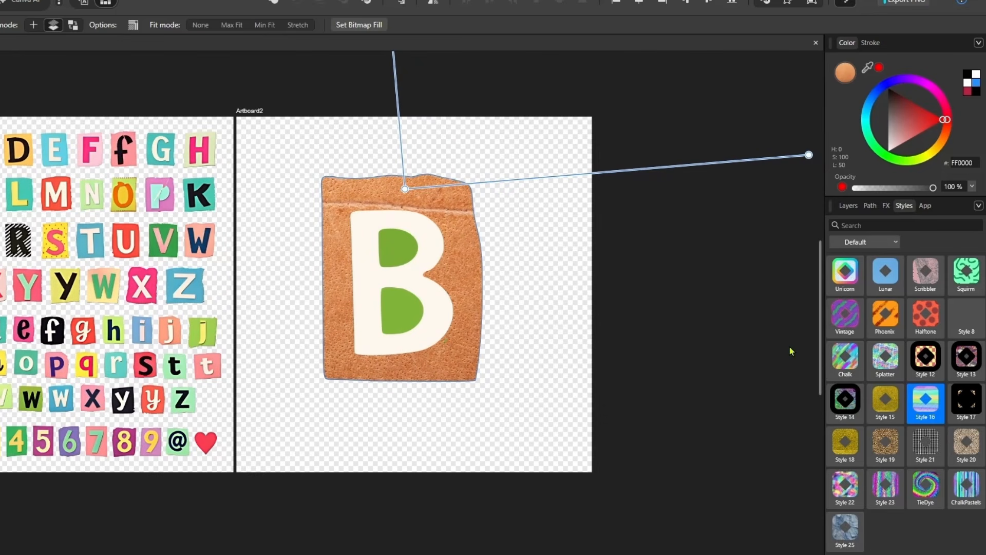
Fill the two green opening curves of the letter B with the same leather bitmap and enlarge the texture in each.
click(848, 205)
click(878, 349)
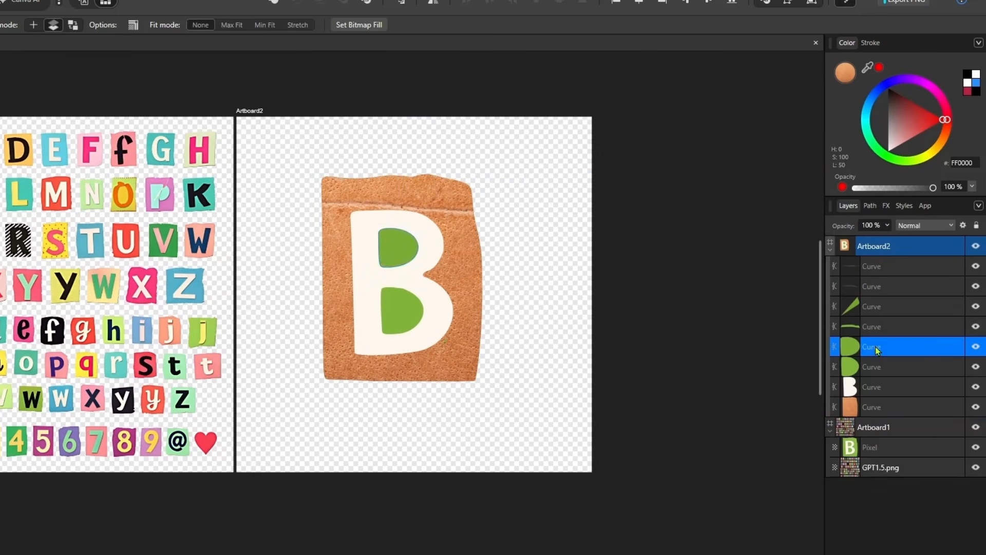
click(399, 249)
click(877, 366)
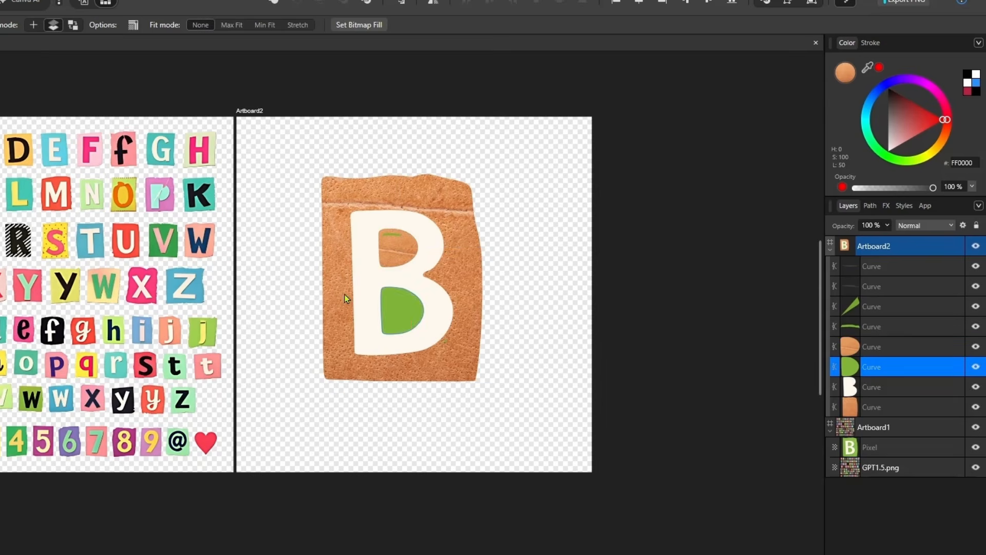
click(403, 303)
drag(552, 303, 676, 295)
drag(410, 243, 678, 227)
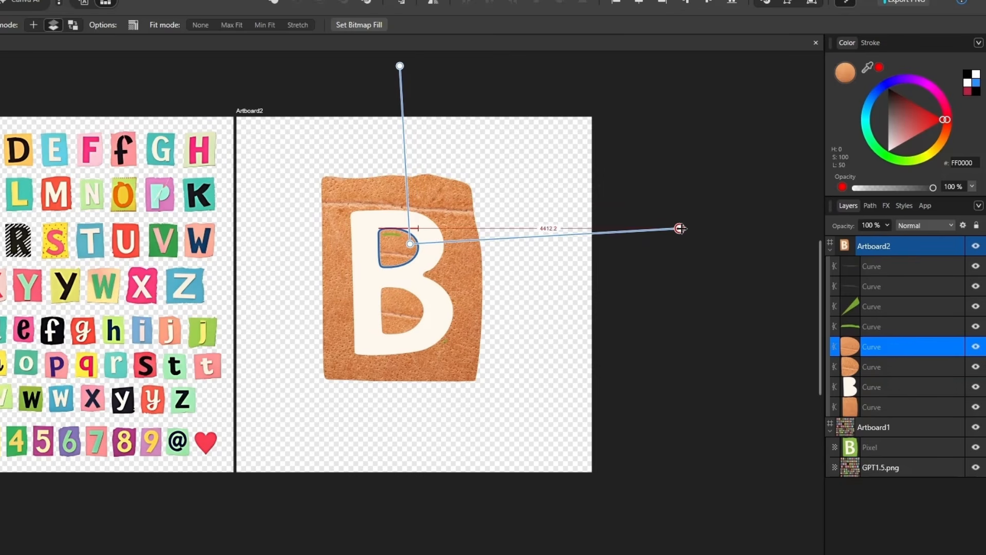
Delete the stray green sliver curve inside the letter B's upper opening.
key(v)
click(394, 235)
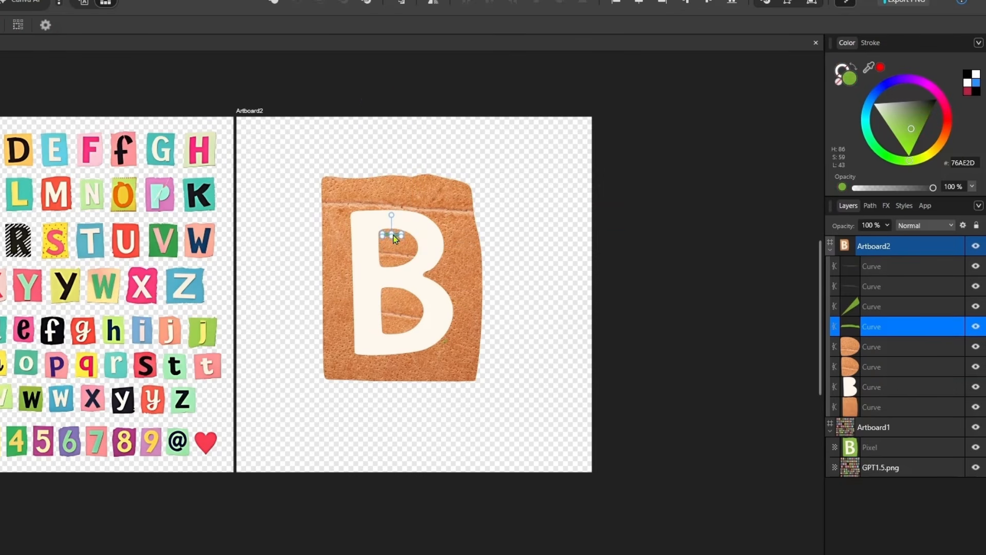
key(Delete)
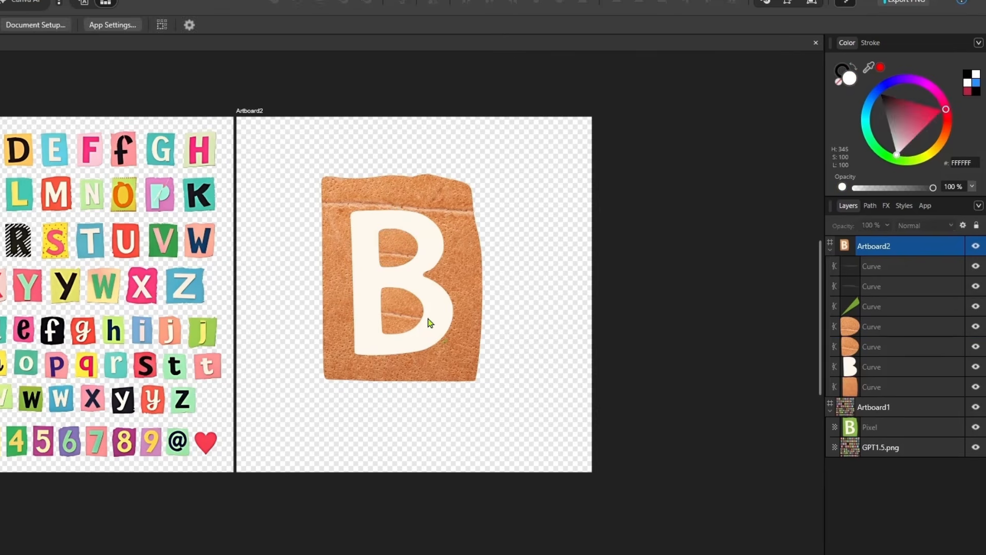
Add an outer shadow to the cream letter B with Screen blending, 68% opacity, 2.2 px radius, 2.4 px offset and 58% intensity.
click(434, 310)
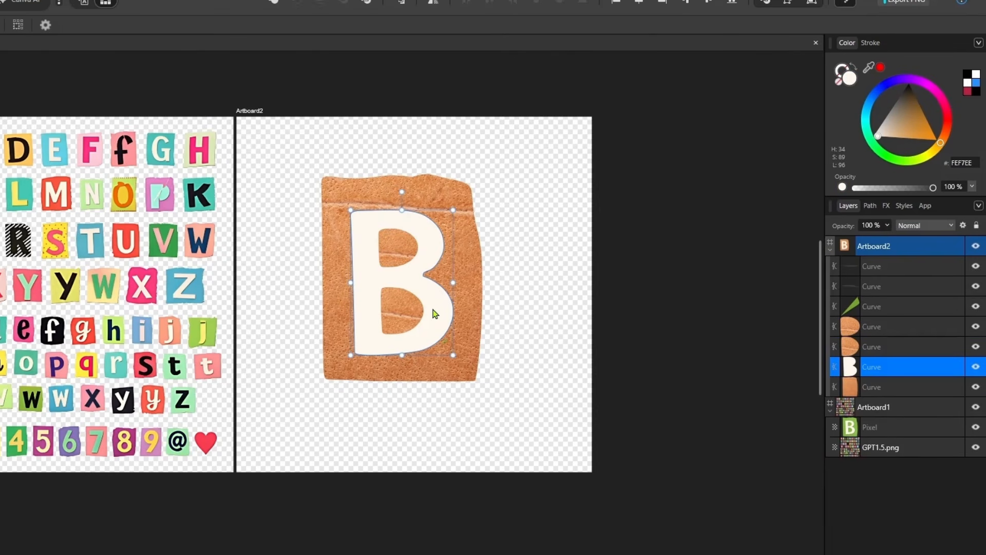
click(887, 208)
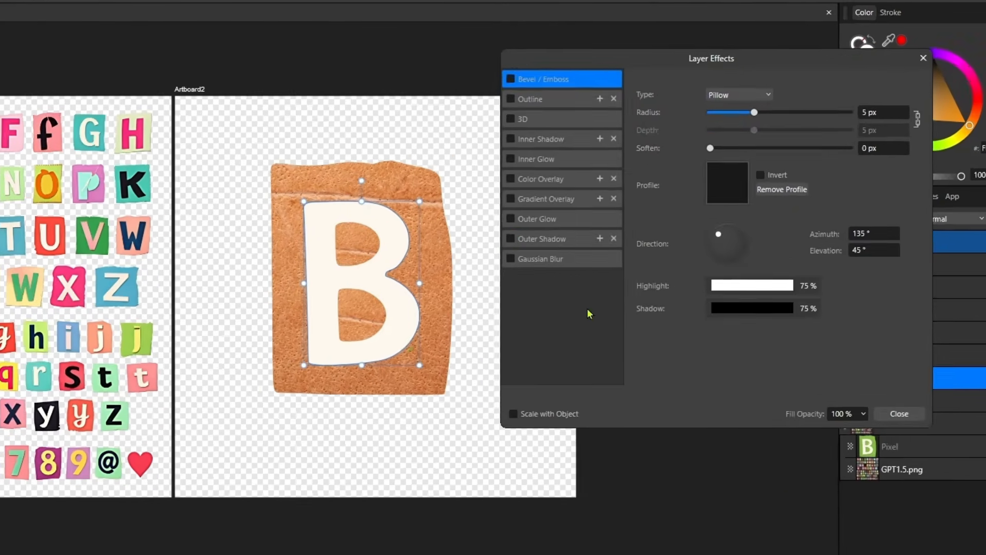
click(560, 244)
drag(759, 94, 827, 94)
click(487, 57)
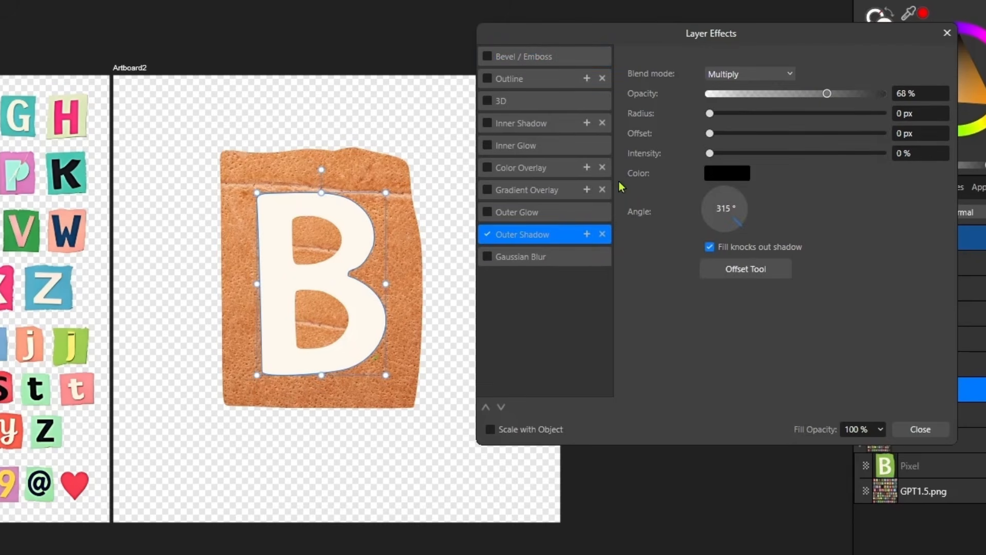
drag(710, 133, 753, 113)
drag(710, 153, 811, 153)
click(775, 74)
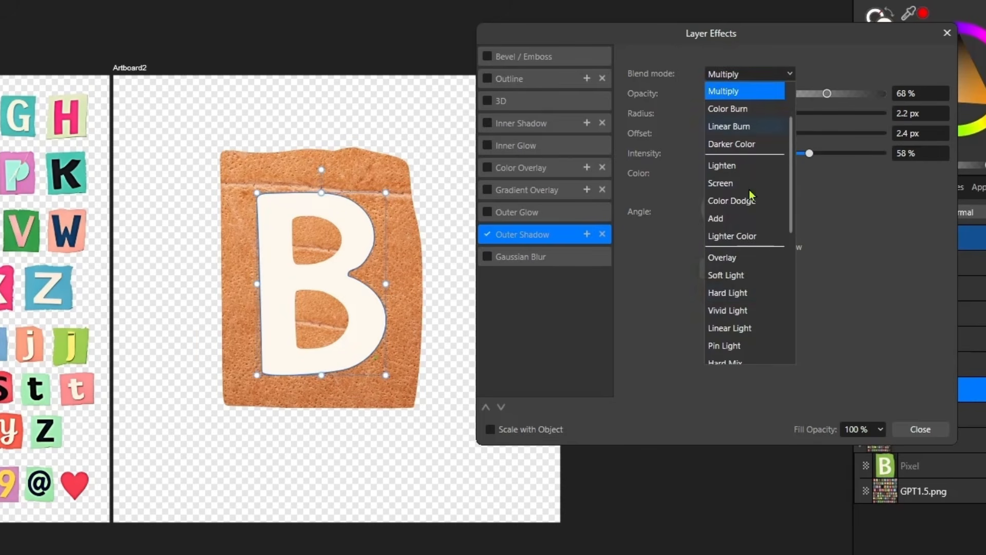
click(724, 184)
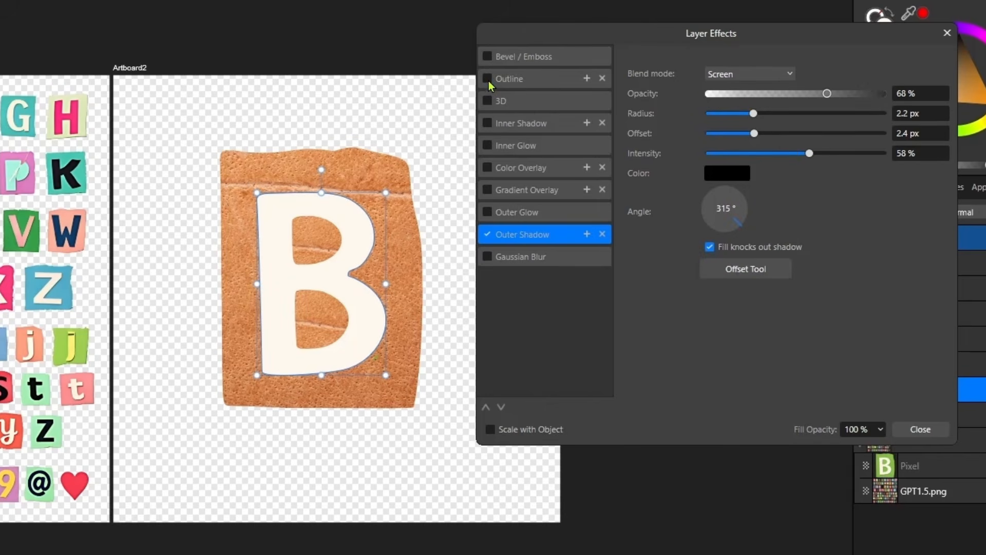
Add a black outside outline and a Pillow Bevel / Emboss effect to the letter B.
click(540, 79)
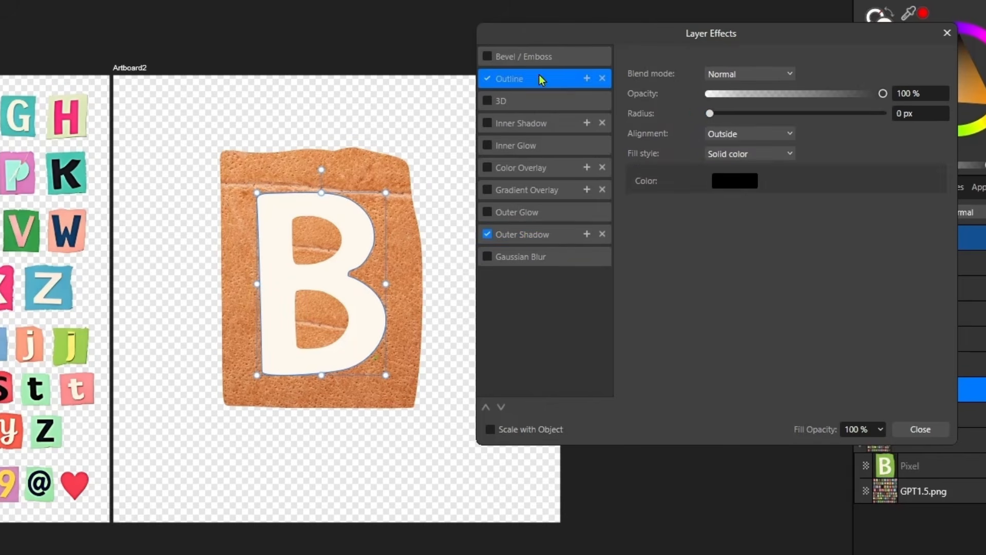
drag(711, 112, 848, 118)
click(546, 59)
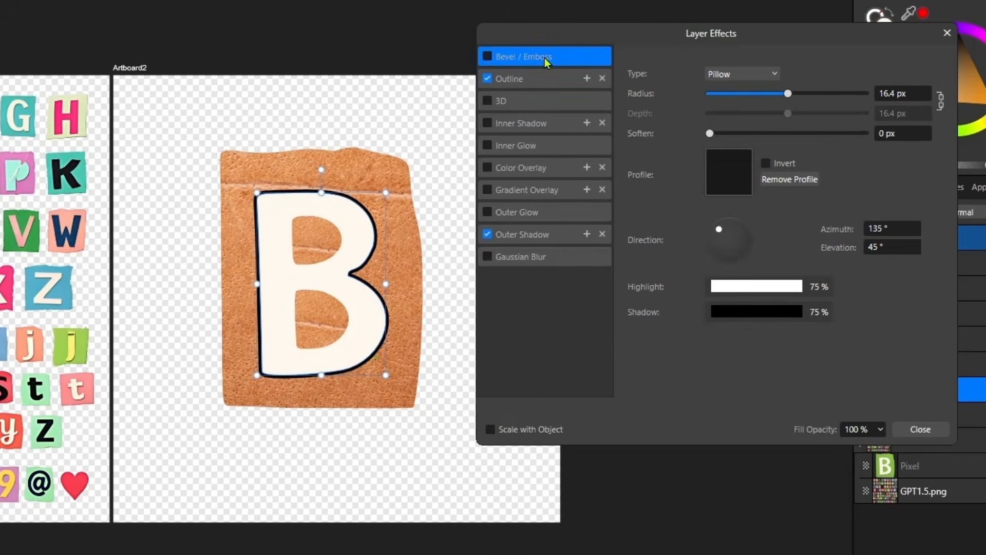
click(487, 57)
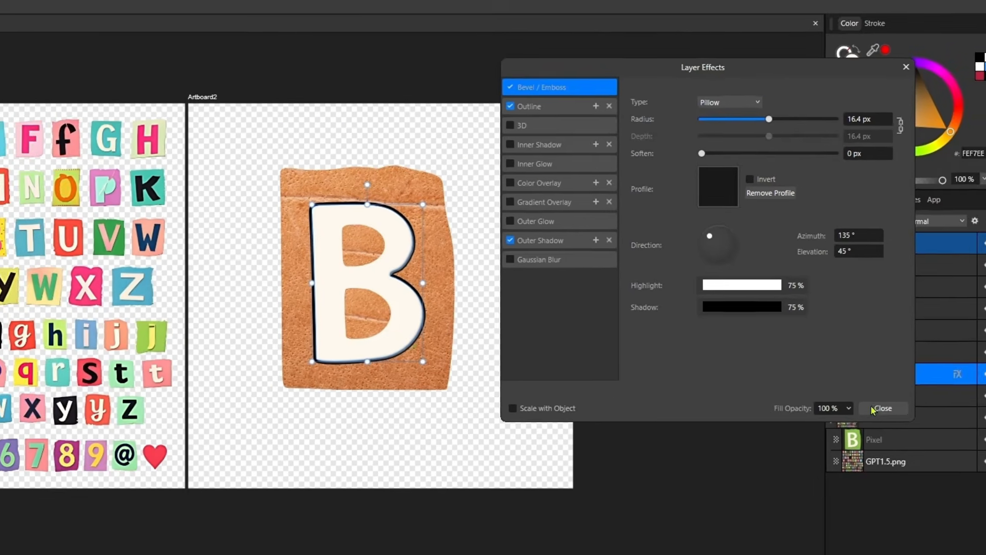
click(921, 429)
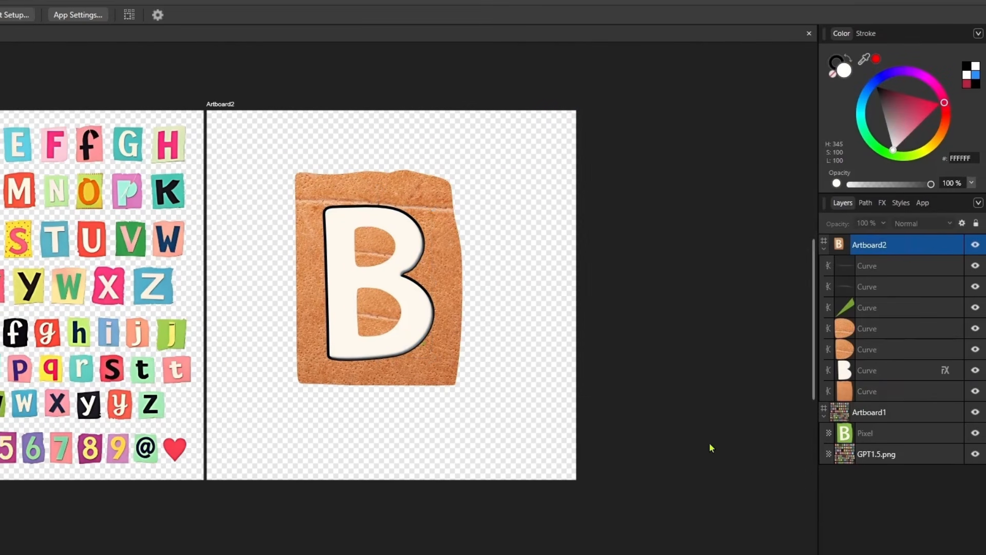
Combine the letter B curve with its two leather opening curves using Xor.
click(411, 253)
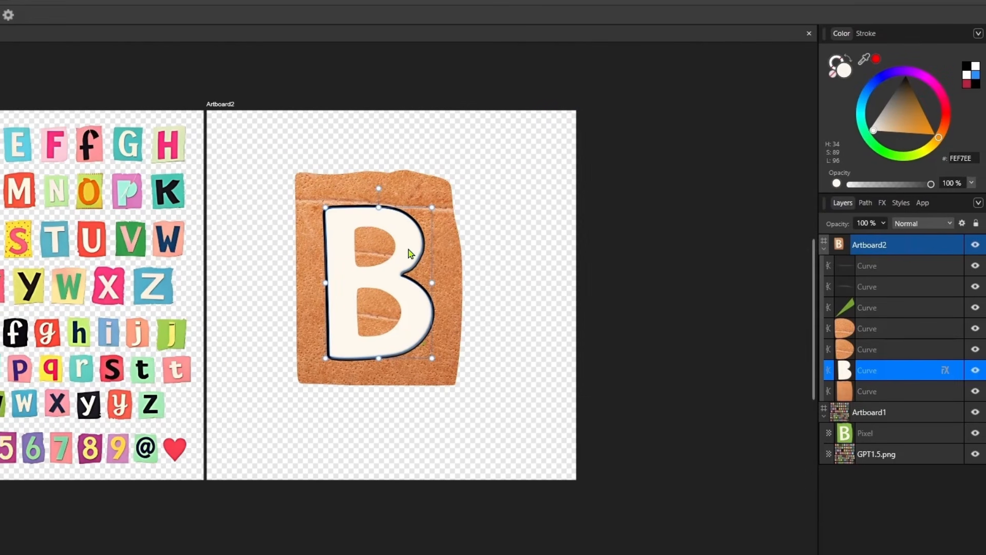
click(885, 333)
click(883, 351)
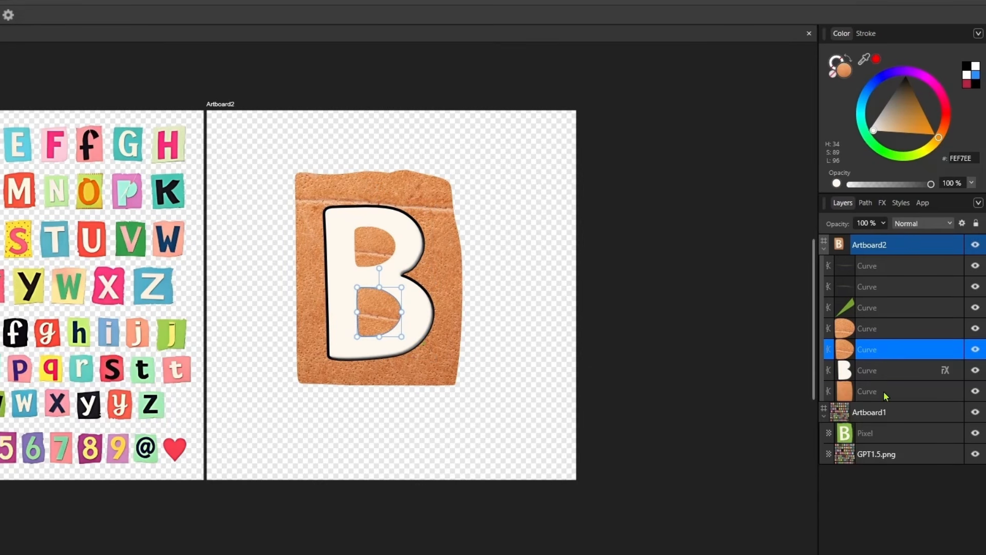
click(885, 333)
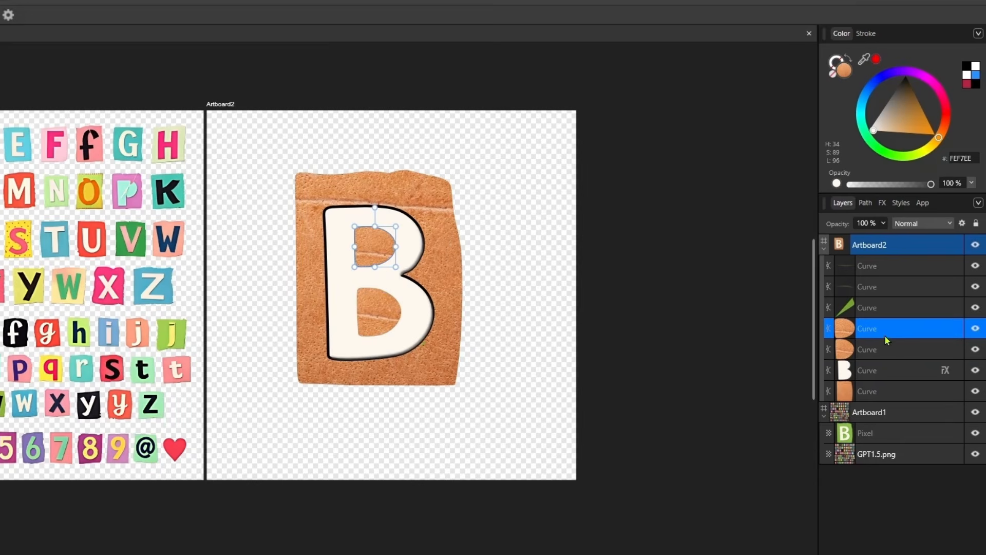
shift+click(885, 347)
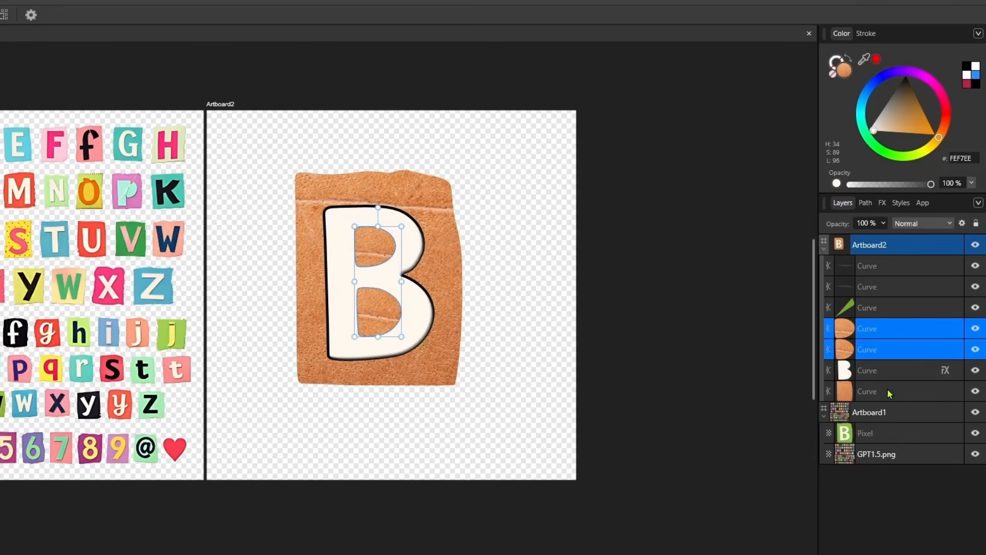
shift+click(886, 371)
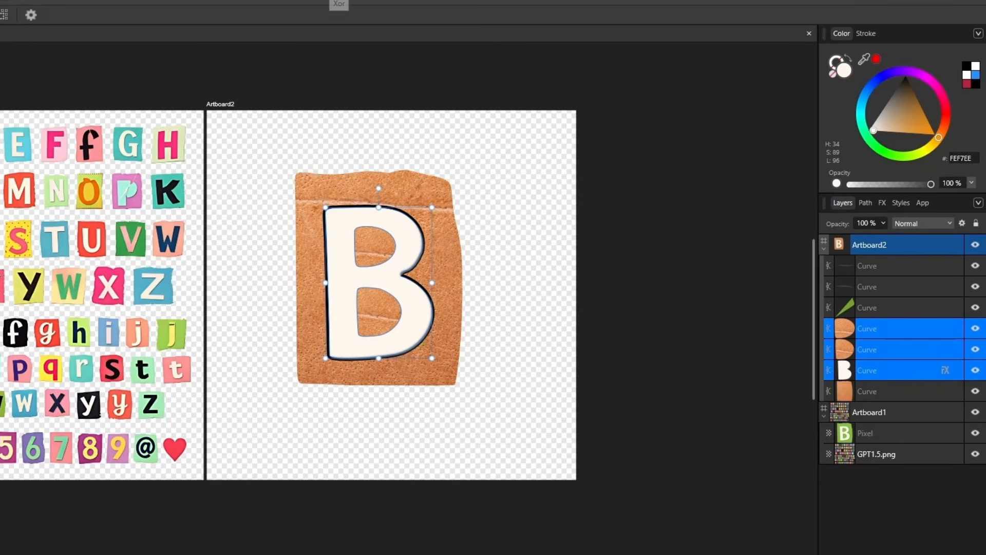
click(339, 3)
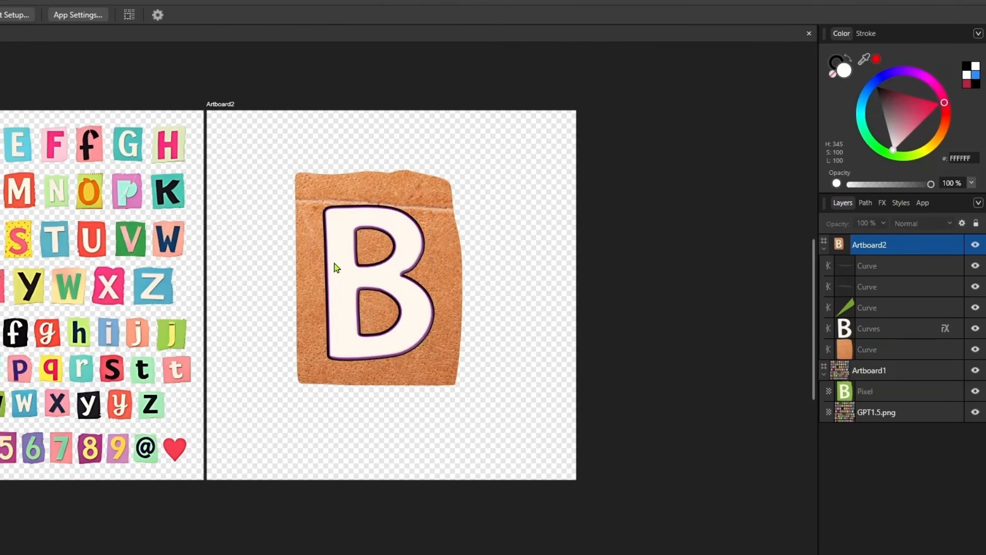
Enlarge the combined letter B to nearly fill the leather backing and reposition it near the backing's centre.
drag(393, 267, 397, 267)
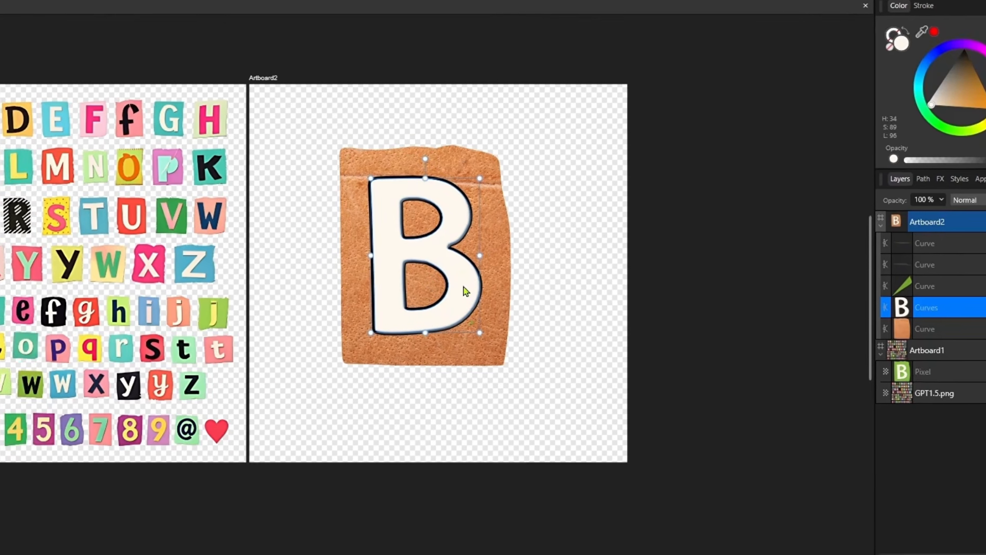
drag(417, 310, 408, 302)
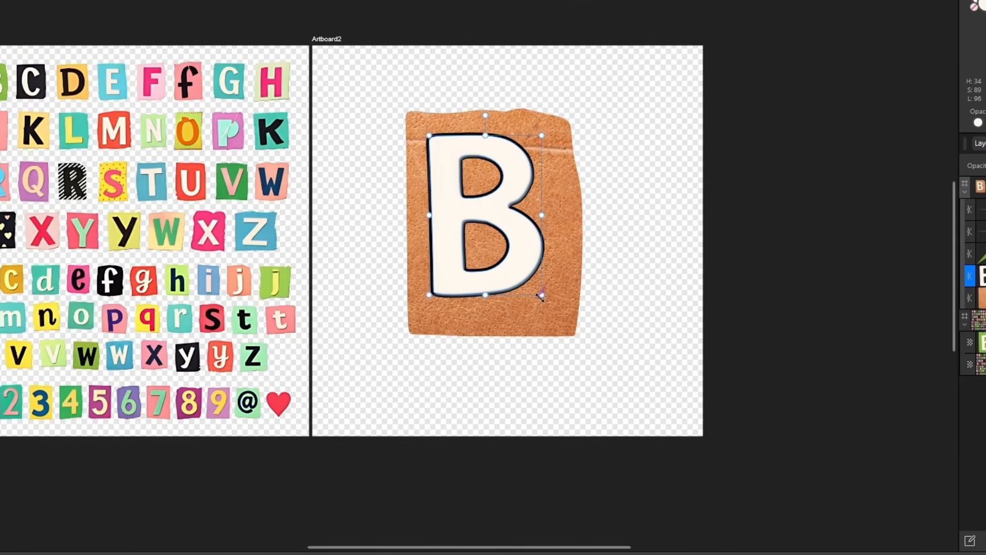
drag(541, 297, 559, 309)
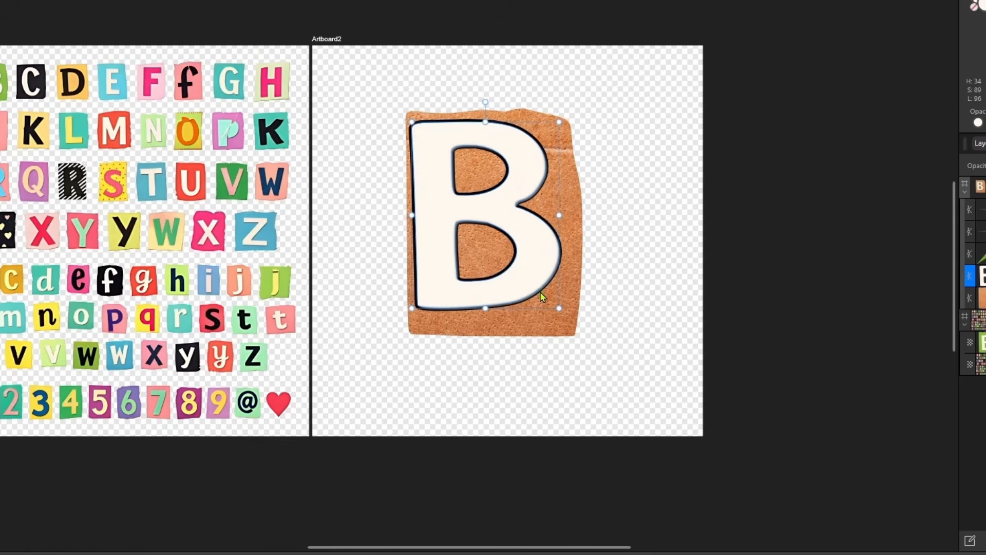
drag(532, 276, 547, 284)
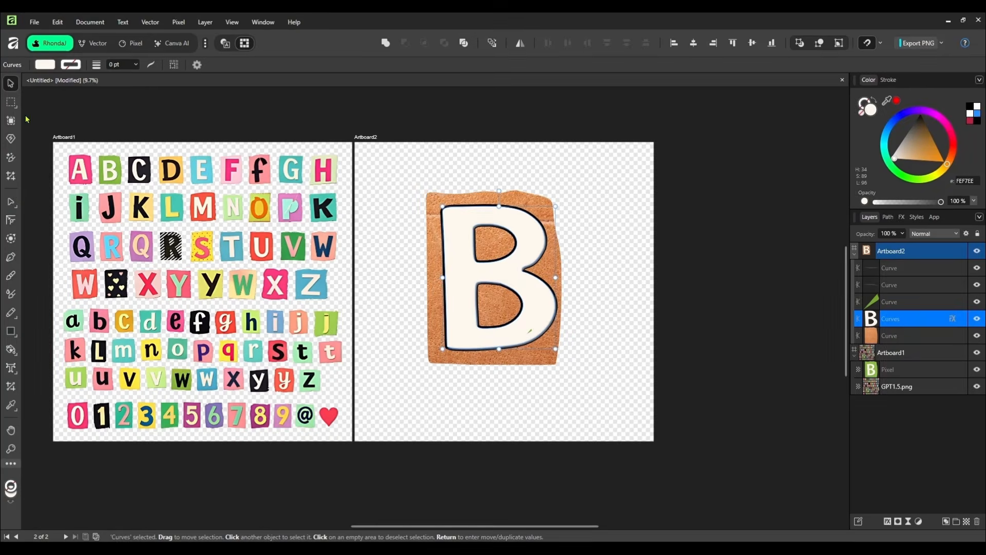
Apply the Vintage style to the letter B with the Vector Flood Fill tool active.
click(18, 356)
click(40, 361)
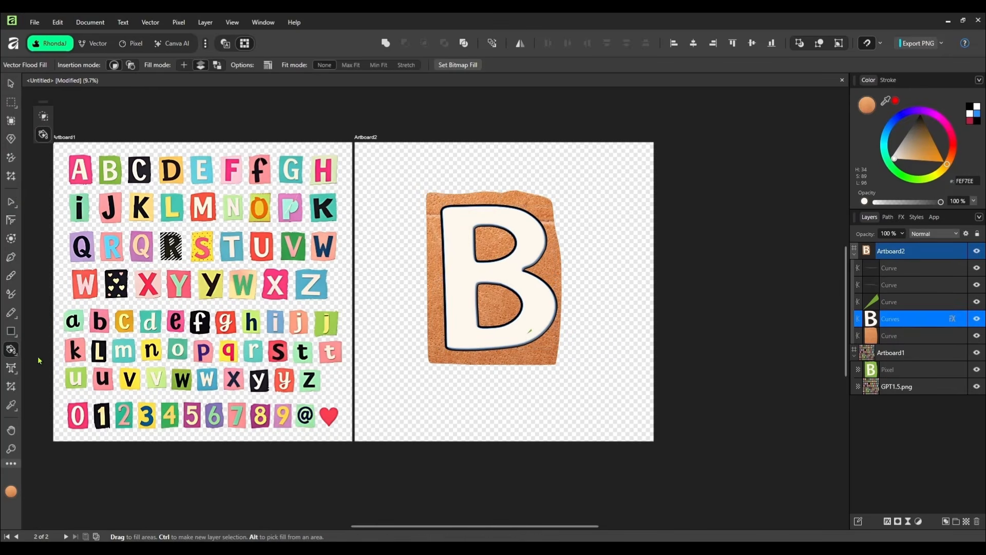
click(917, 218)
click(874, 316)
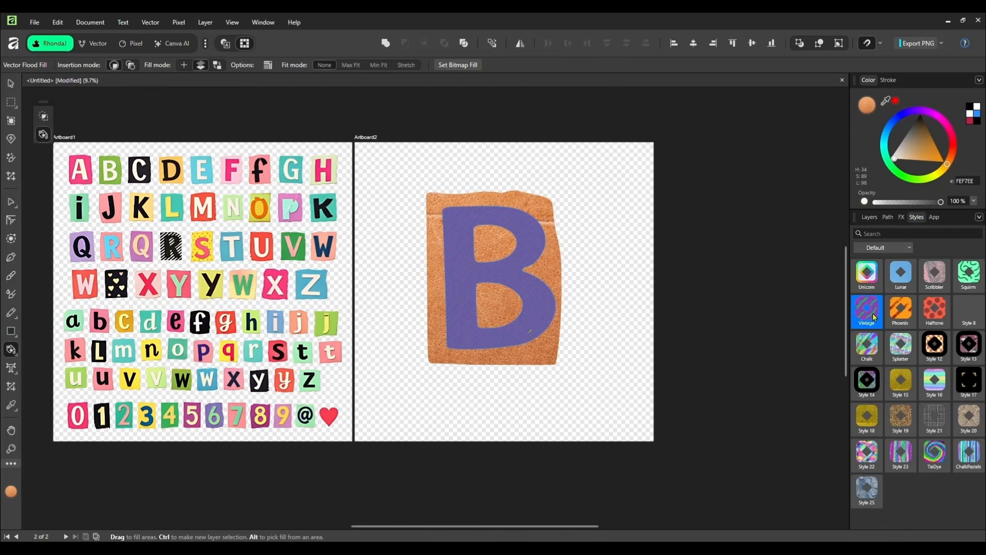
Flood fill the letter B and apply the Splatter style to it.
click(533, 283)
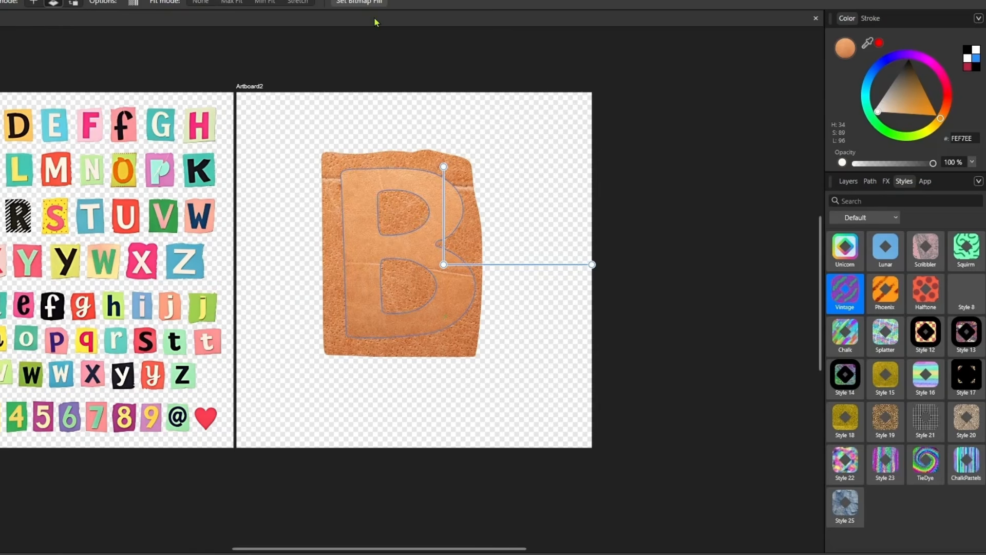
click(876, 333)
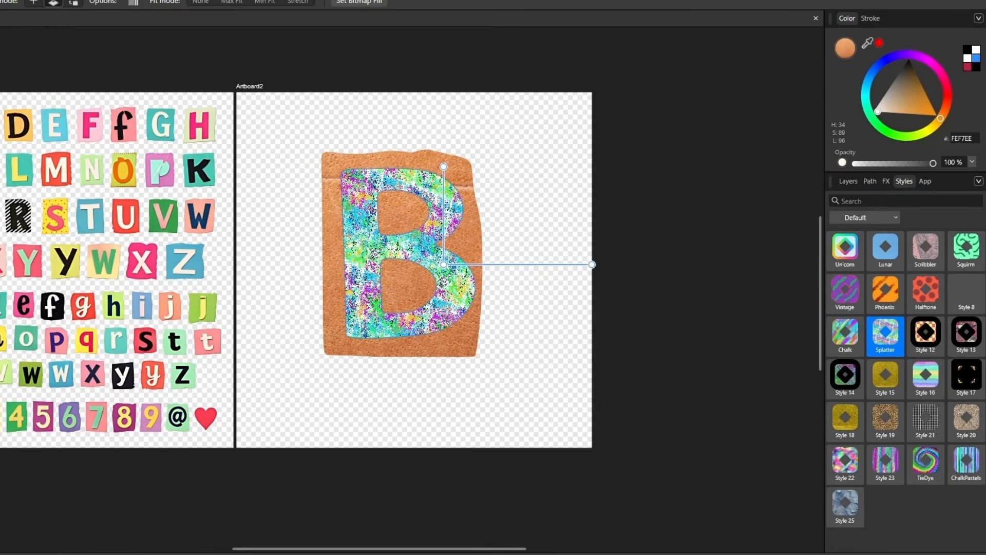
key(v)
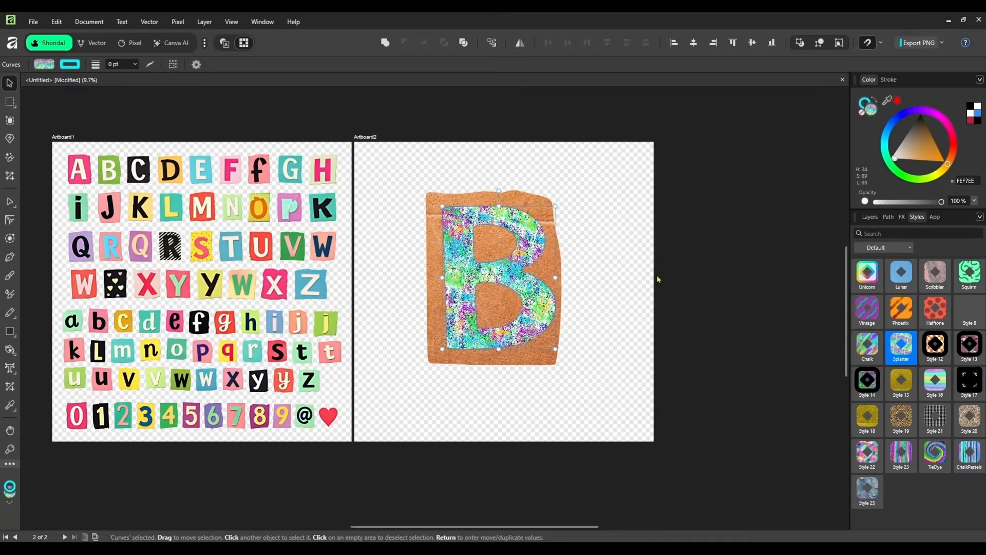
Delete the styled letter B together with its leather backing from Artboard2.
click(626, 265)
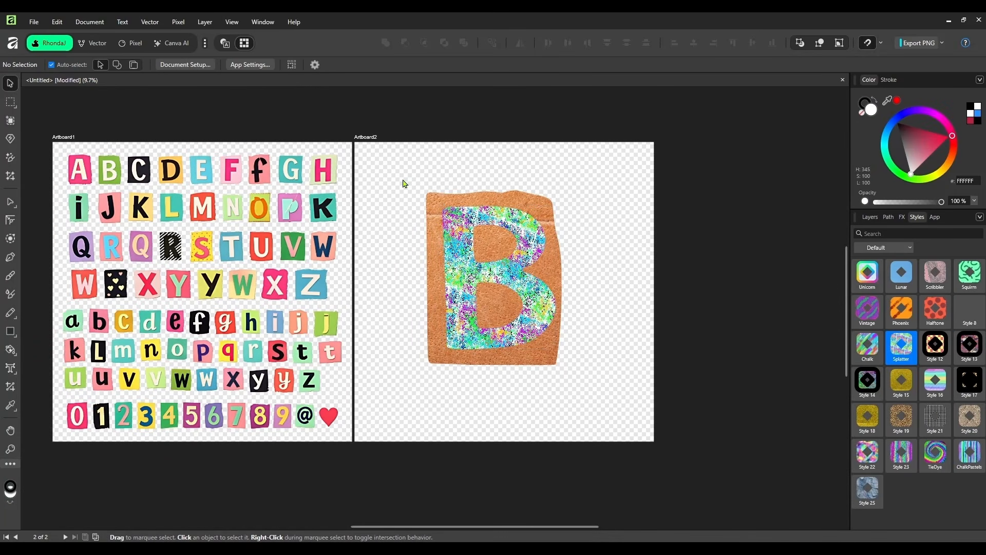
drag(403, 178, 595, 379)
key(Delete)
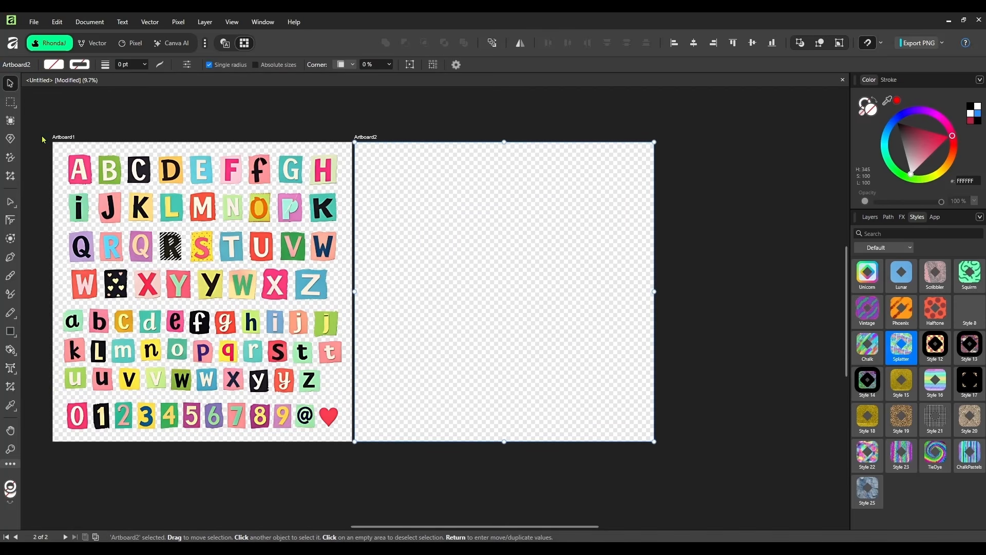
Copy the green uppercase B out of the GPT1.5.png alphabet sheet with a rectangular selection and paste it onto Artboard2.
click(66, 138)
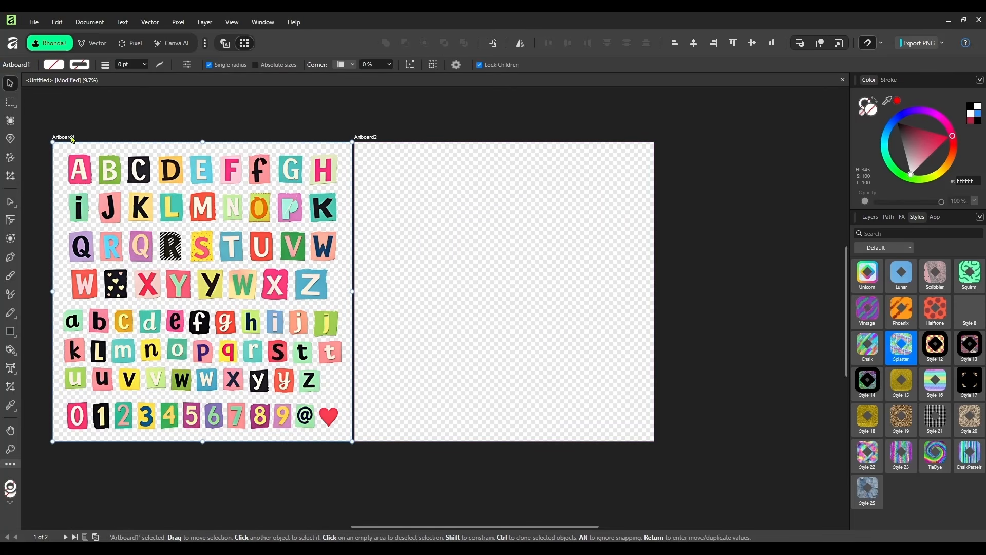
click(870, 218)
click(904, 302)
click(10, 102)
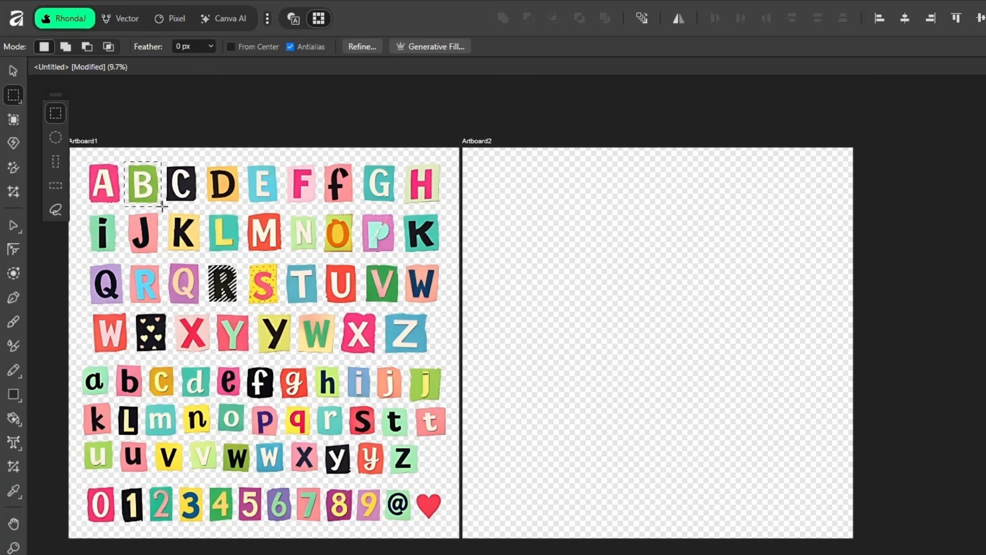
key(v)
click(465, 142)
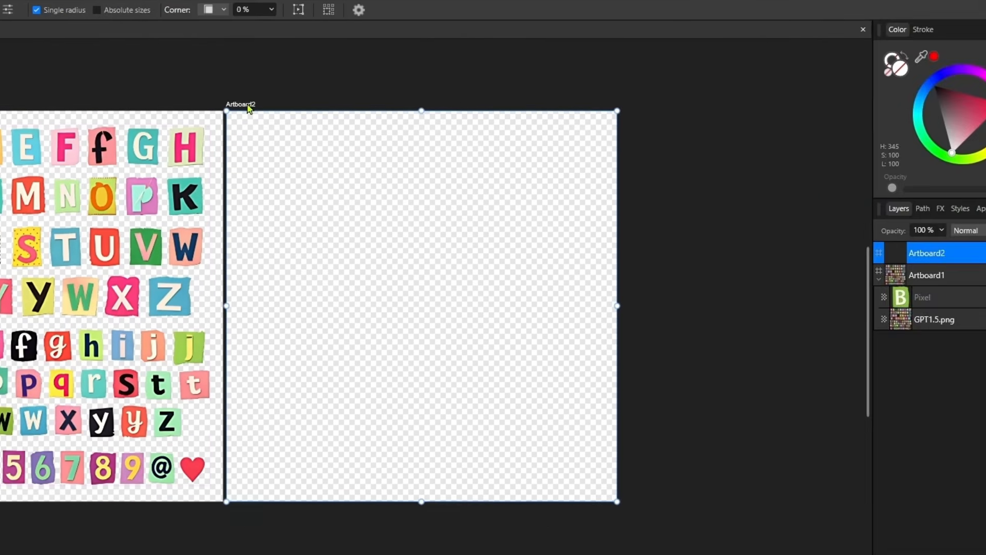
key(ctrl+v)
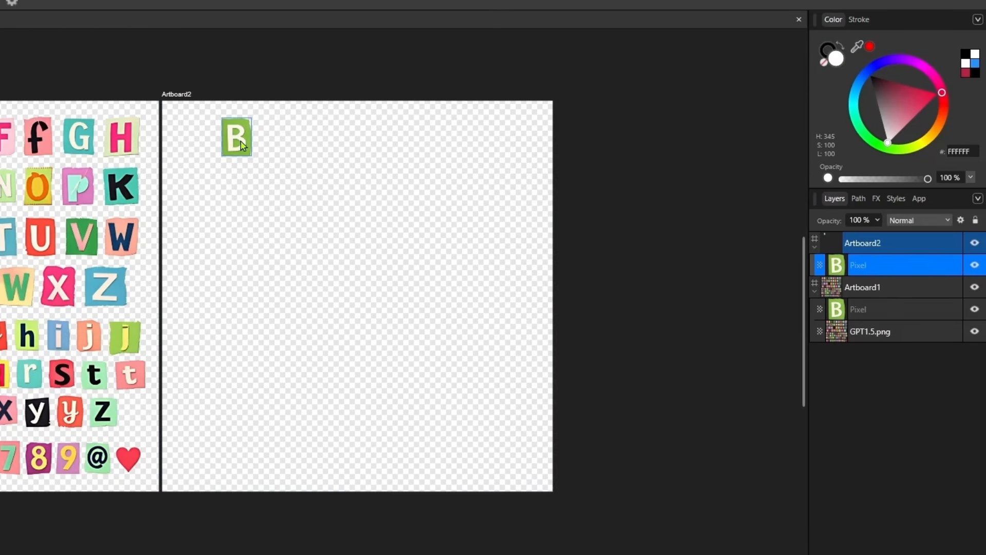
Enlarge the pasted B cutout to roughly half of Artboard2's height and reposition it near the centre.
click(241, 144)
drag(252, 156, 321, 248)
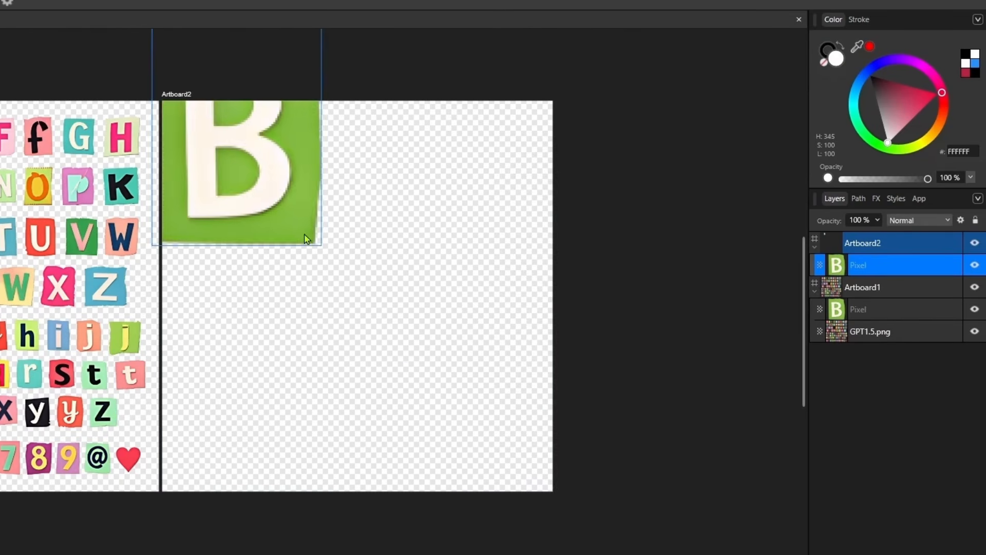
drag(281, 191, 382, 319)
Vectorise the B with Image Trace at 50% Edge Threshold and 40% Curve Fitting Tolerance, and ungroup the result.
click(108, 0)
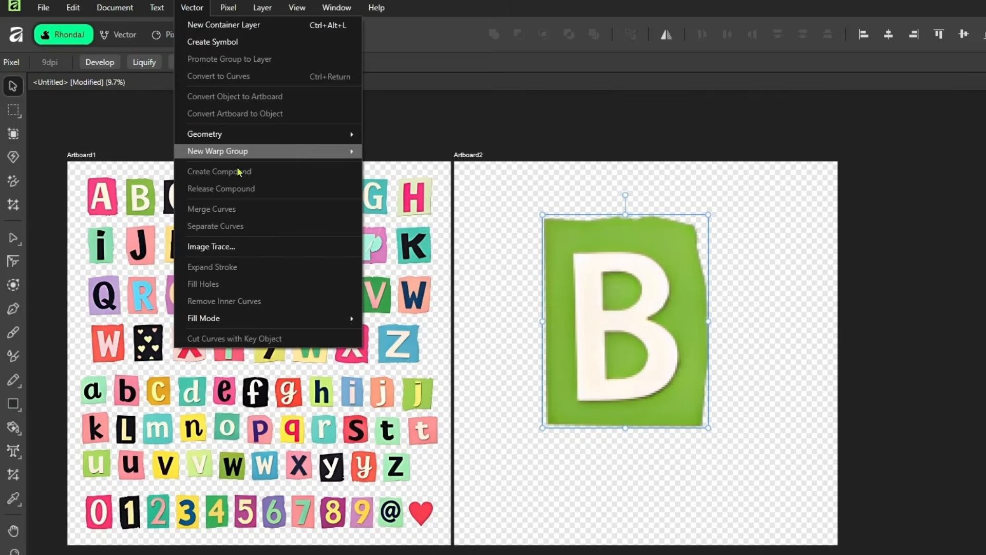
click(169, 171)
click(868, 523)
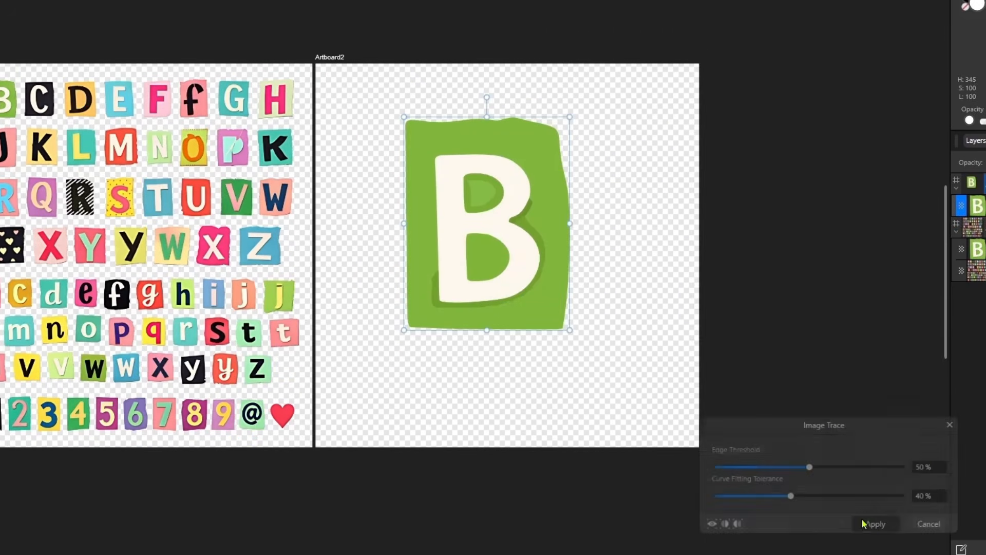
right_click(525, 233)
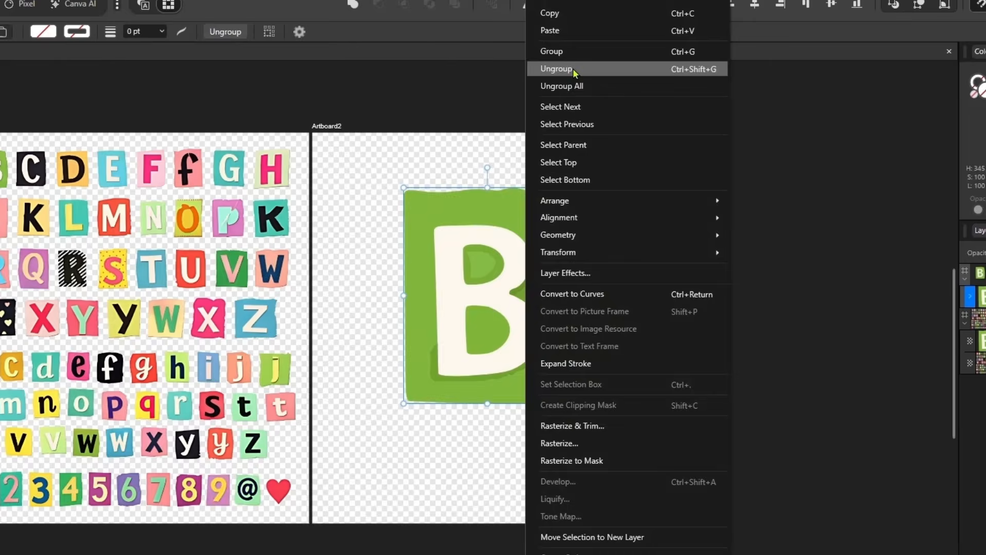
click(574, 0)
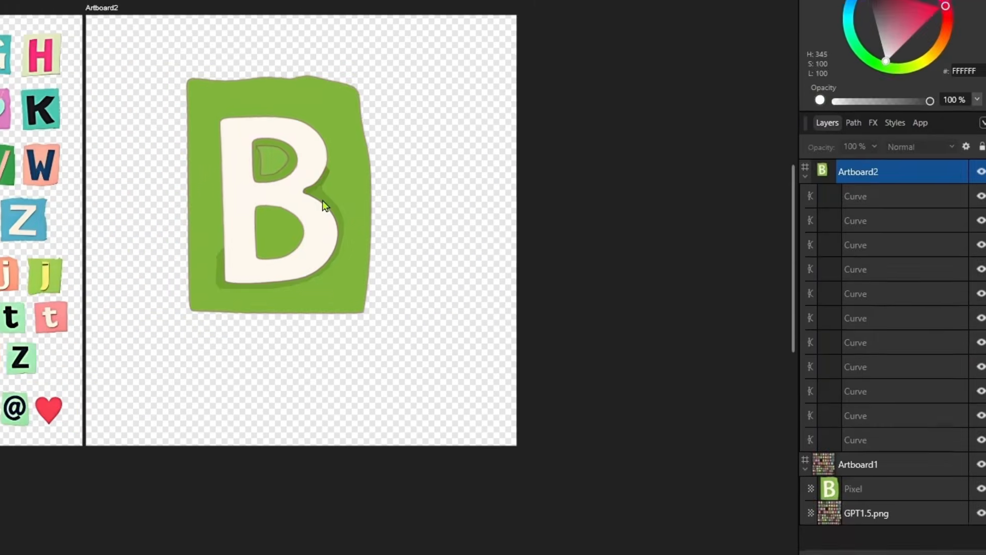
Delete the dark green shadow curves around the traced B and the stray lighter curve inside its upper opening.
click(529, 300)
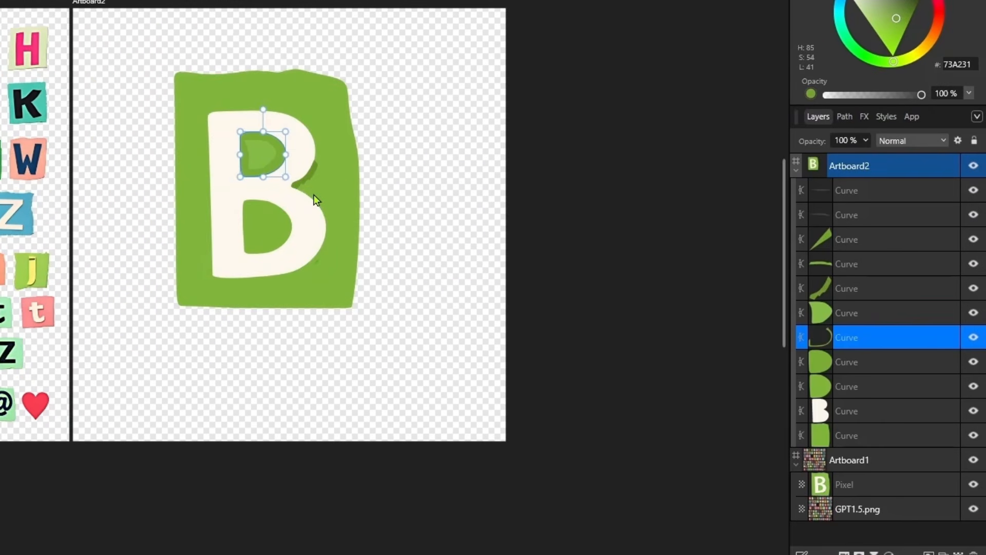
click(308, 181)
key(Delete)
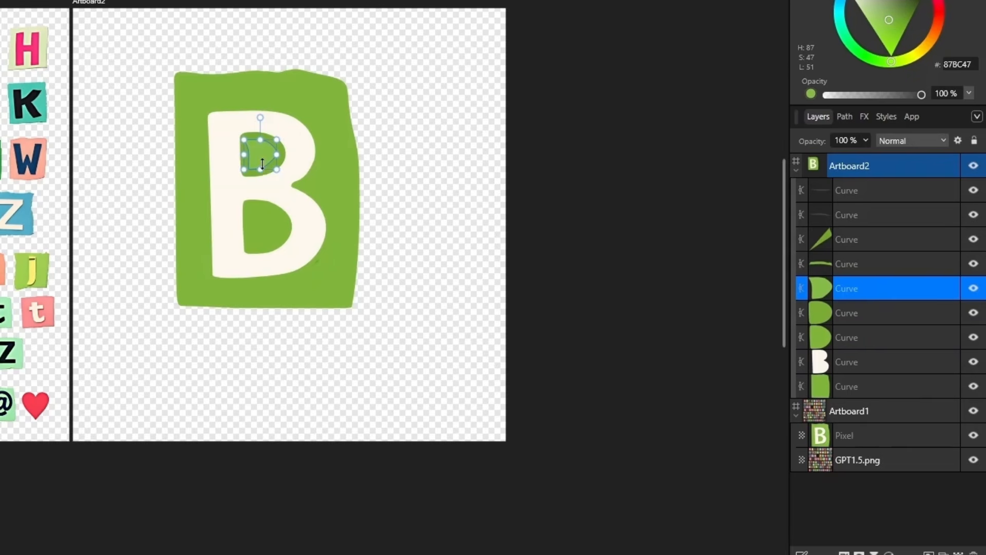
key(Delete)
click(452, 230)
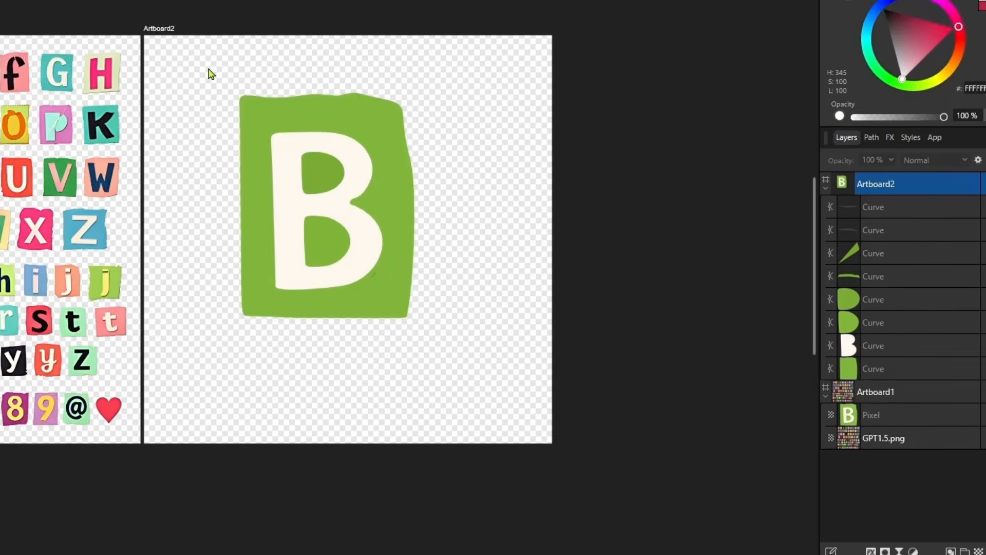
Group all remaining B curves and enlarge the group to nearly fill Artboard2's height, centred on the artboard.
drag(134, 34, 412, 368)
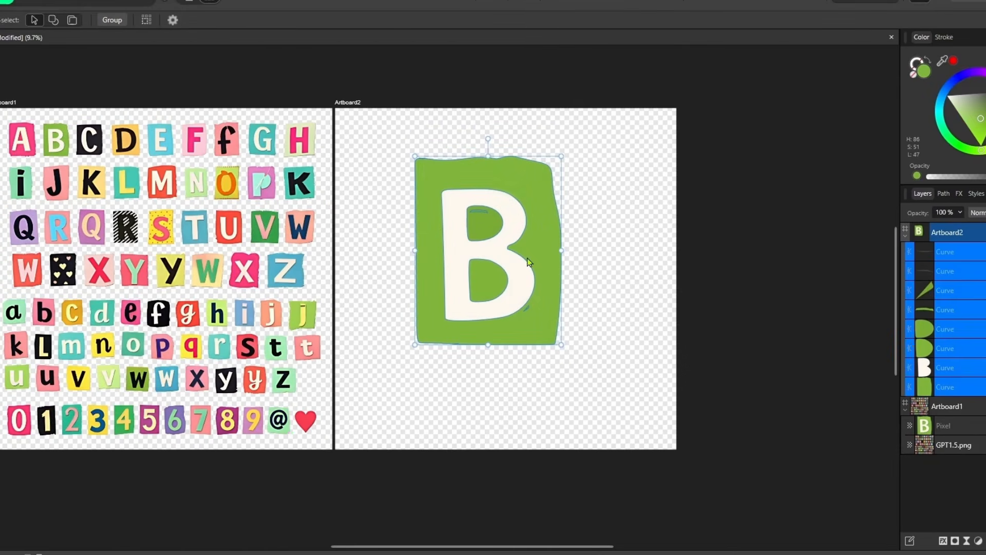
right_click(507, 177)
click(519, 37)
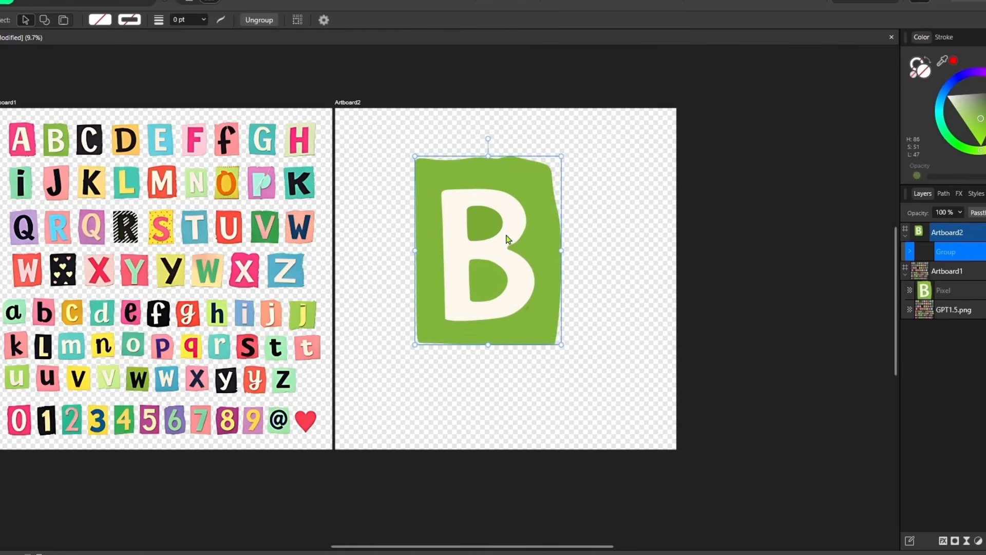
drag(507, 239, 468, 207)
drag(522, 312, 595, 430)
drag(569, 389, 574, 390)
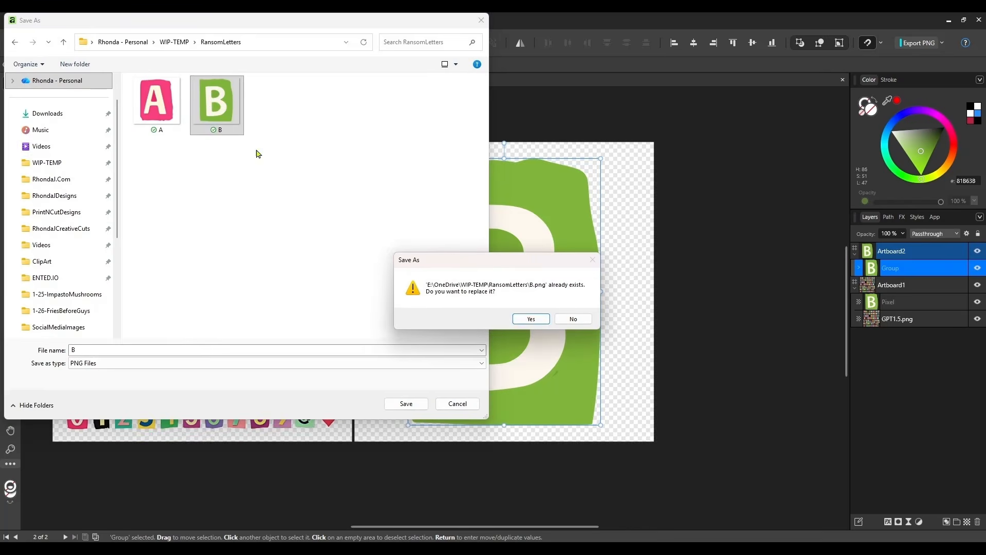
Export the B group as a PNG over the existing B.png in the RansomLetters folder, and clear it from Artboard2.
click(532, 319)
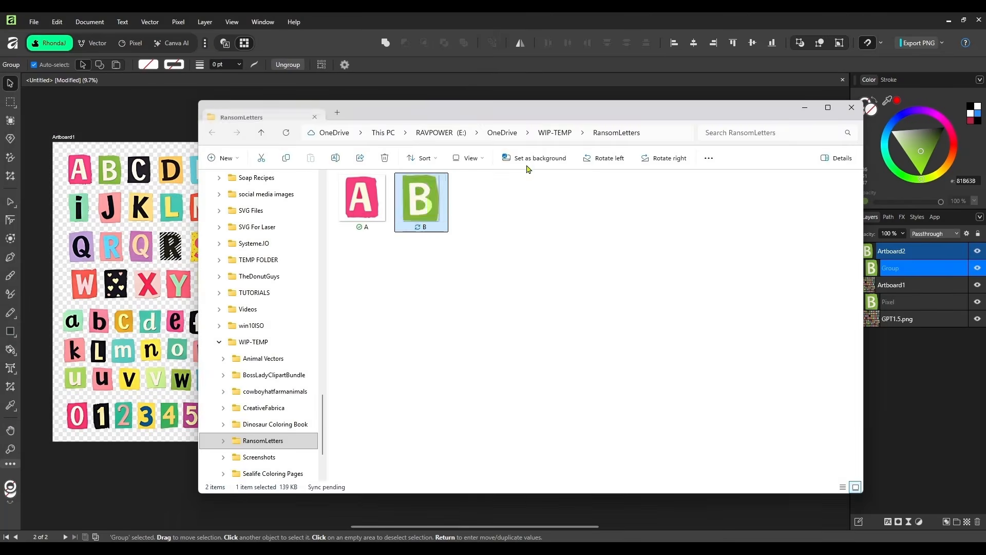
click(547, 249)
click(852, 107)
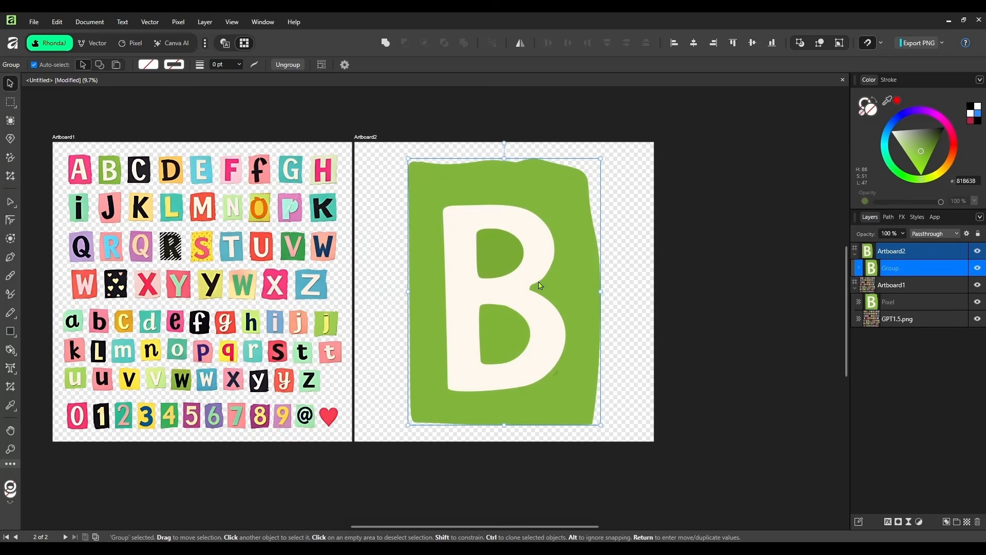
key(Delete)
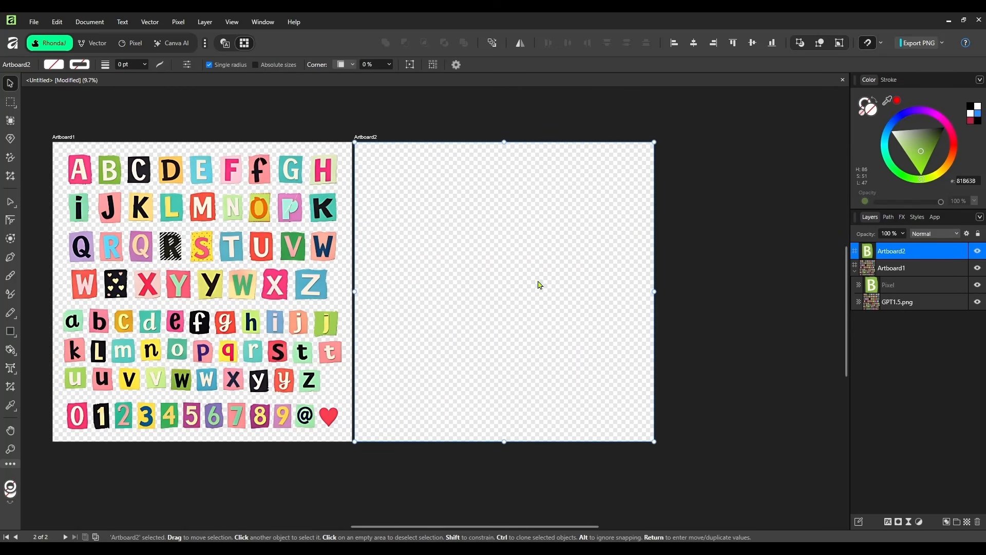
Copy the black uppercase C out of the GPT1.5.png alphabet sheet with a rectangular selection and paste it onto Artboard2.
click(139, 174)
click(897, 302)
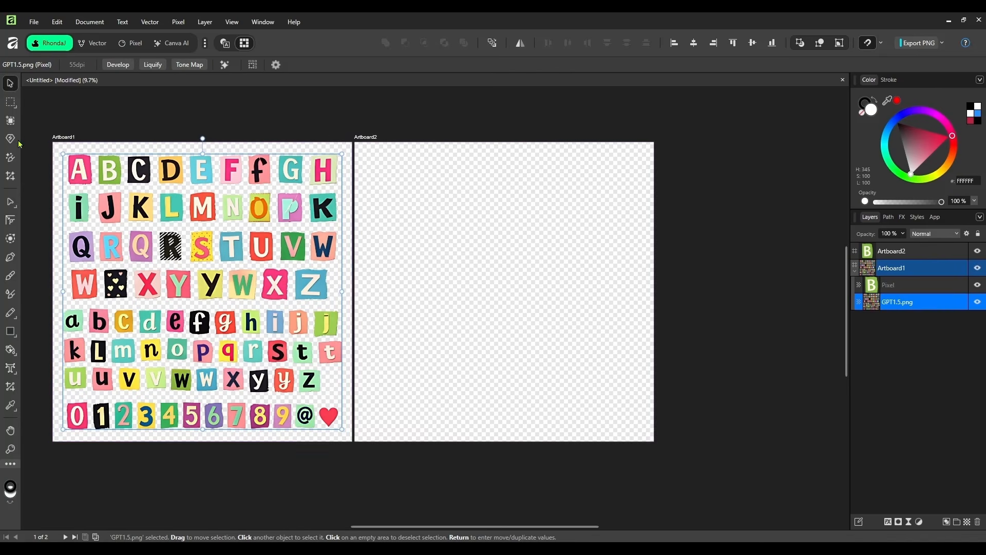
click(11, 107)
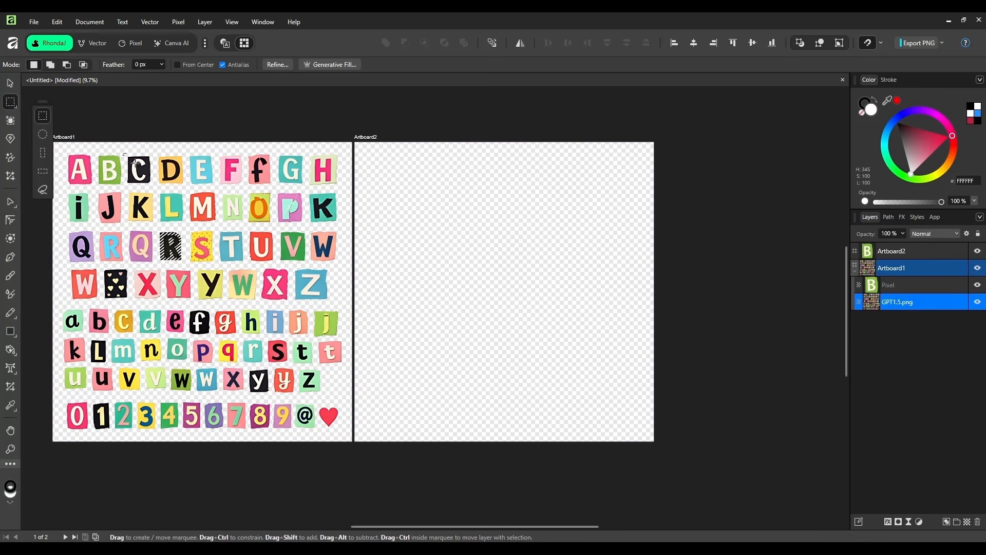
drag(137, 163, 152, 186)
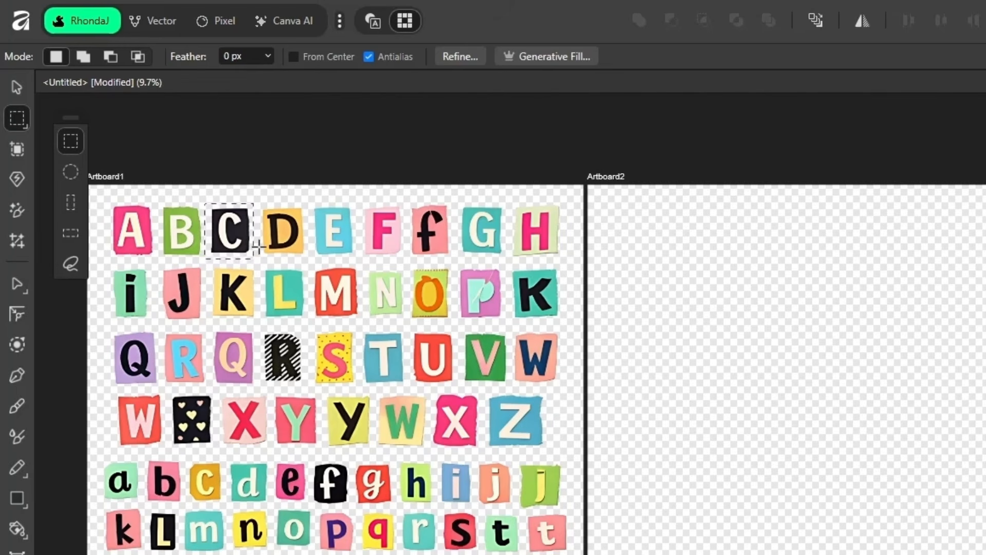
key(v)
click(619, 185)
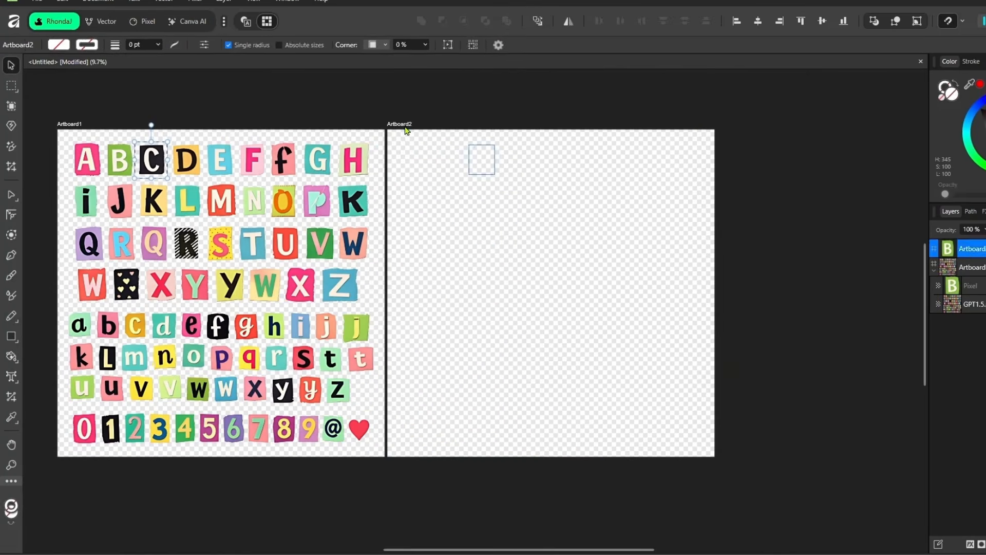
key(ctrl+v)
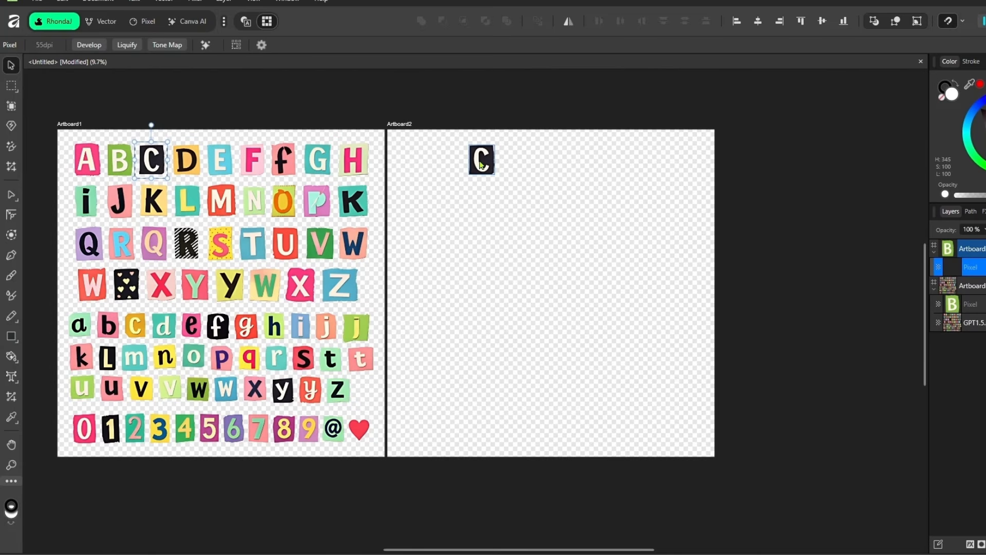
Enlarge the pasted C on Artboard2 and vectorise it with Image Trace at 50% Edge Threshold and 40% Curve Fitting Tolerance.
click(480, 164)
drag(495, 174, 637, 383)
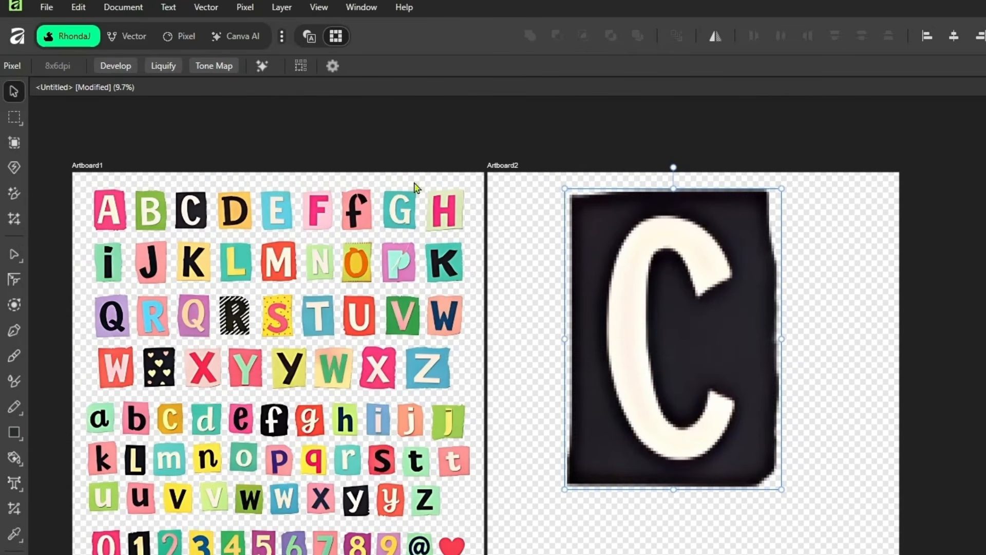
click(206, 6)
click(227, 263)
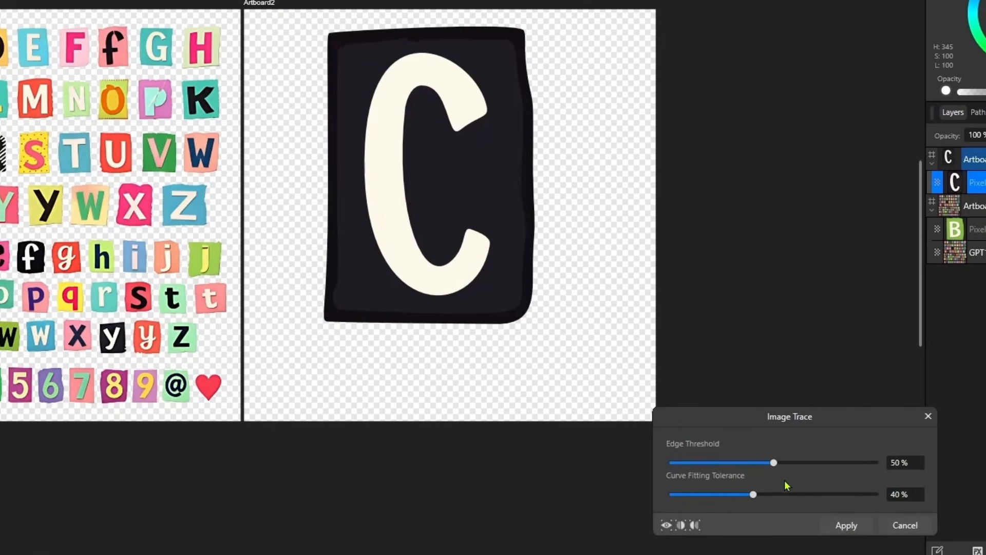
click(846, 524)
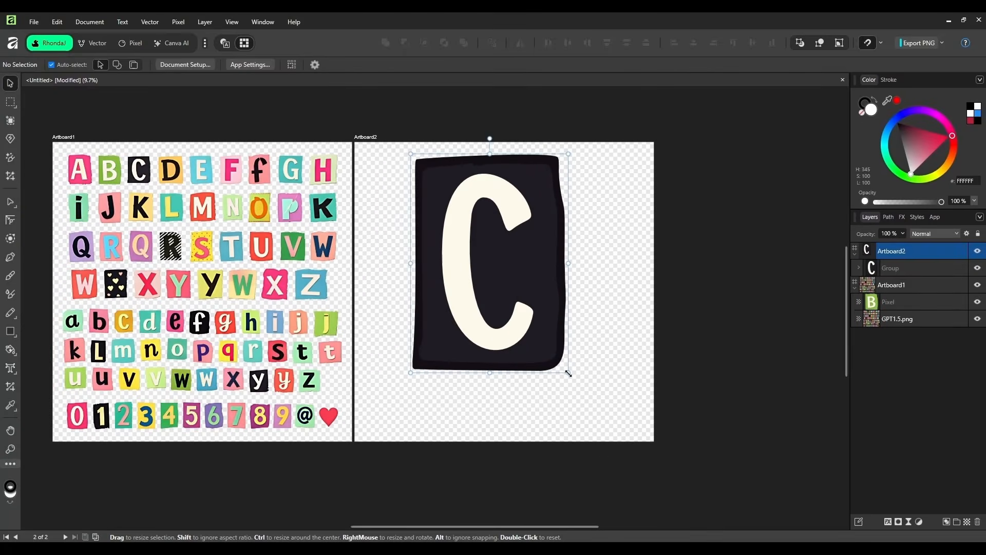
Group the traced C artwork and enlarge it to nearly fill Artboard2's height, centred on the artboard.
drag(569, 373, 584, 400)
click(550, 347)
drag(384, 105, 603, 404)
right_click(506, 203)
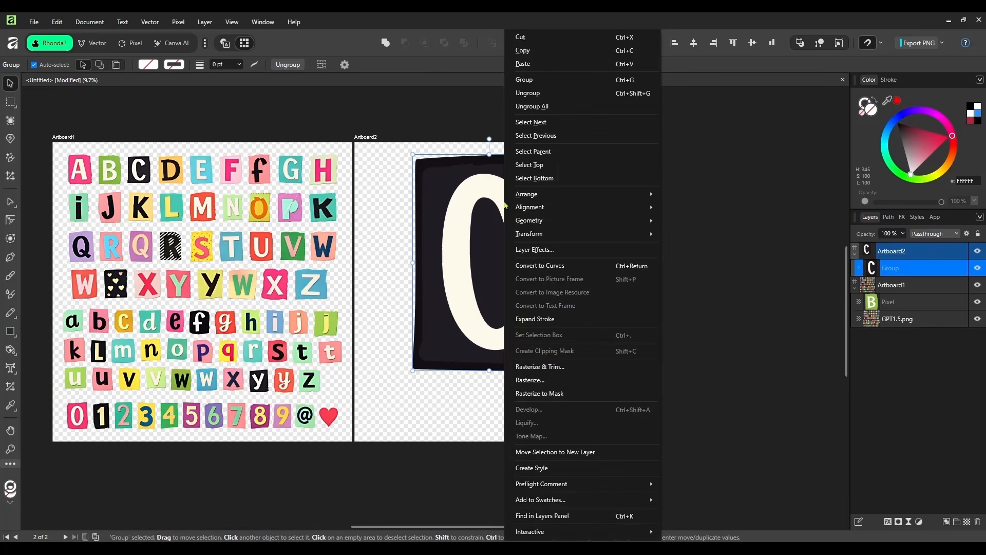
click(527, 82)
drag(569, 375, 587, 404)
drag(526, 347, 544, 370)
Export the C group as C.png to the RansomLetters folder and open the exported image for checking.
click(914, 43)
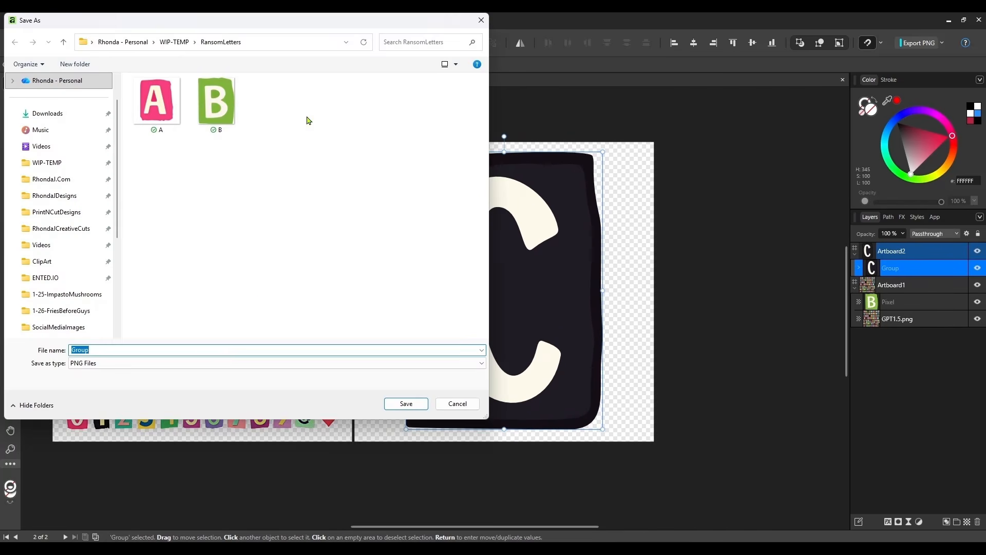
click(406, 404)
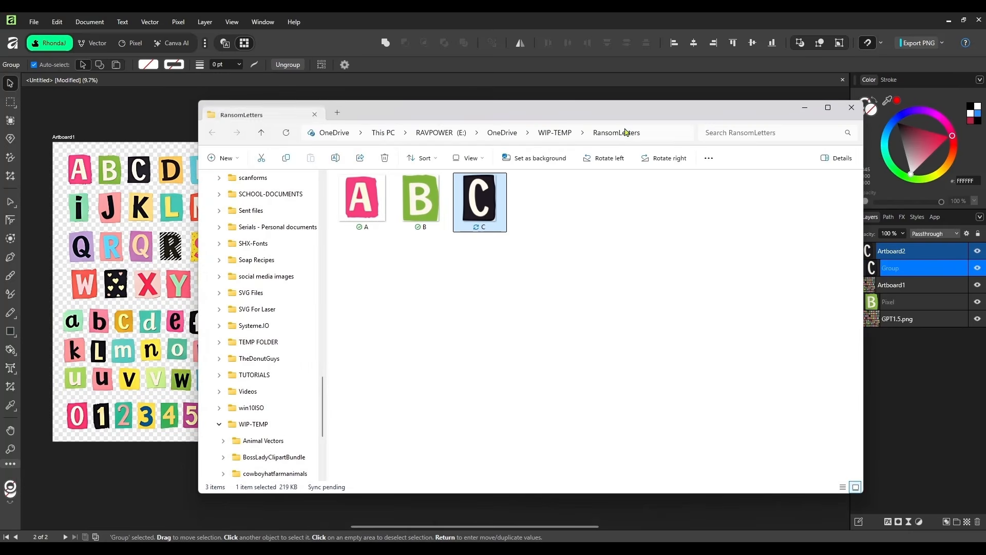
double_click(483, 212)
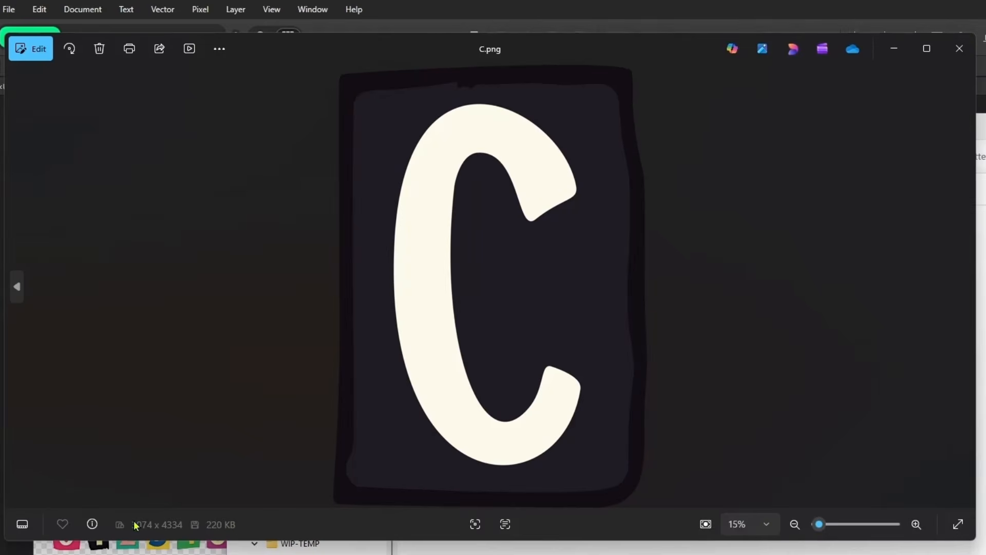
View the file details of the exported C.png, and close both the image viewer and the RansomLetters folder.
click(92, 524)
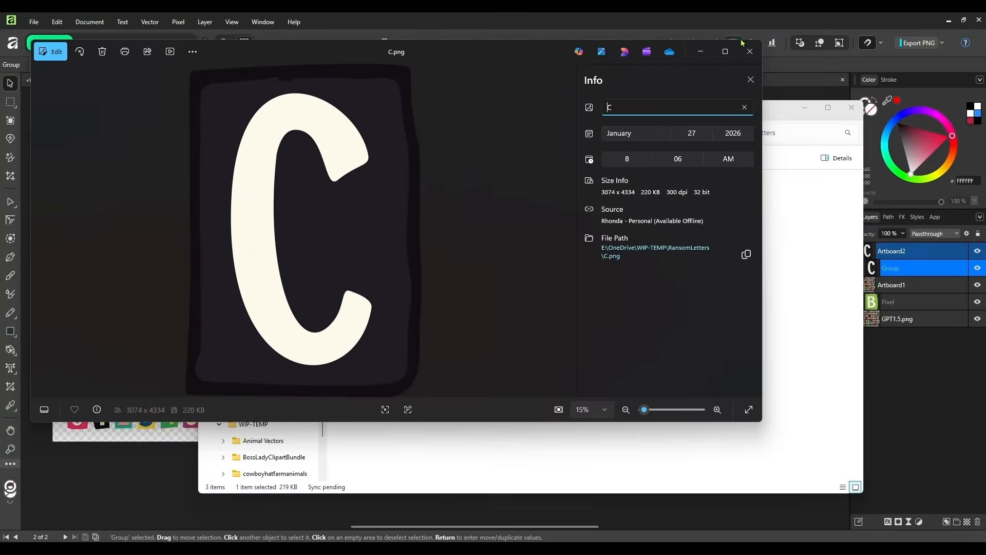
click(960, 48)
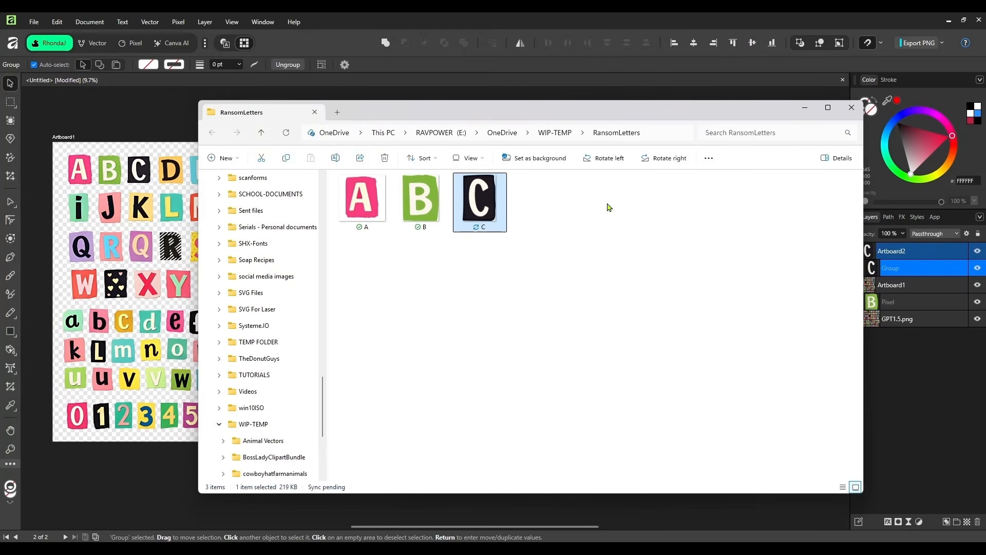
click(671, 190)
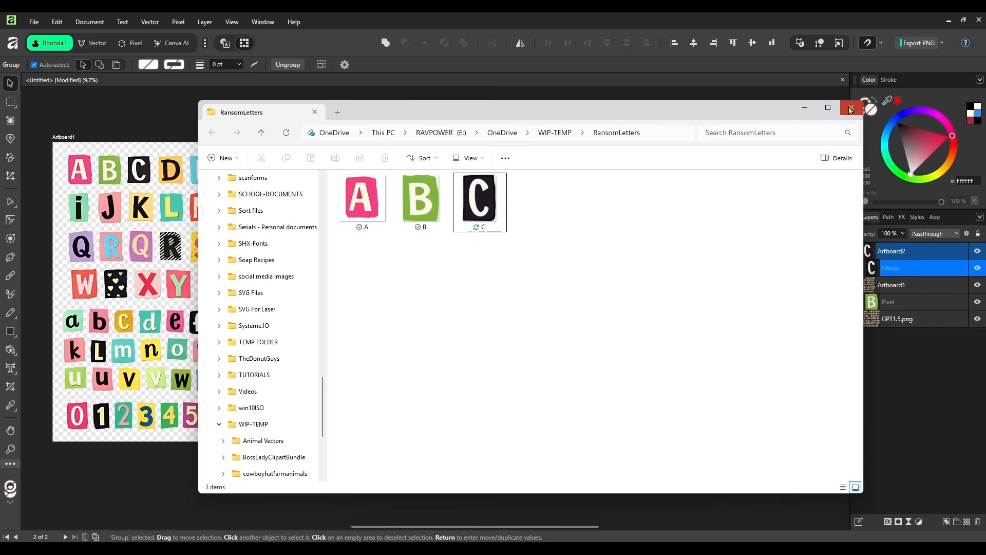
click(851, 110)
Delete the traced C artwork from Artboard2, keeping the empty artboard.
click(403, 159)
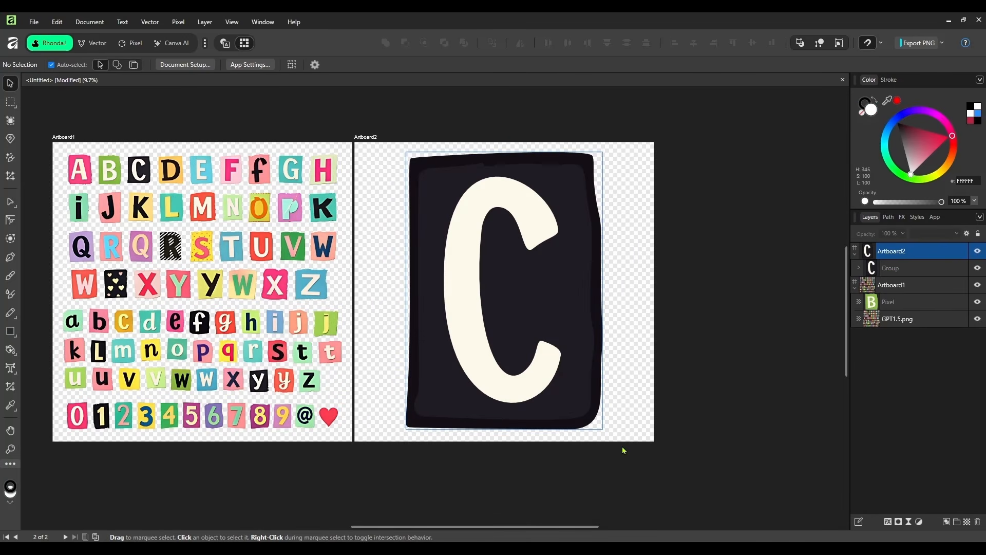
key(ctrl+a)
key(Delete)
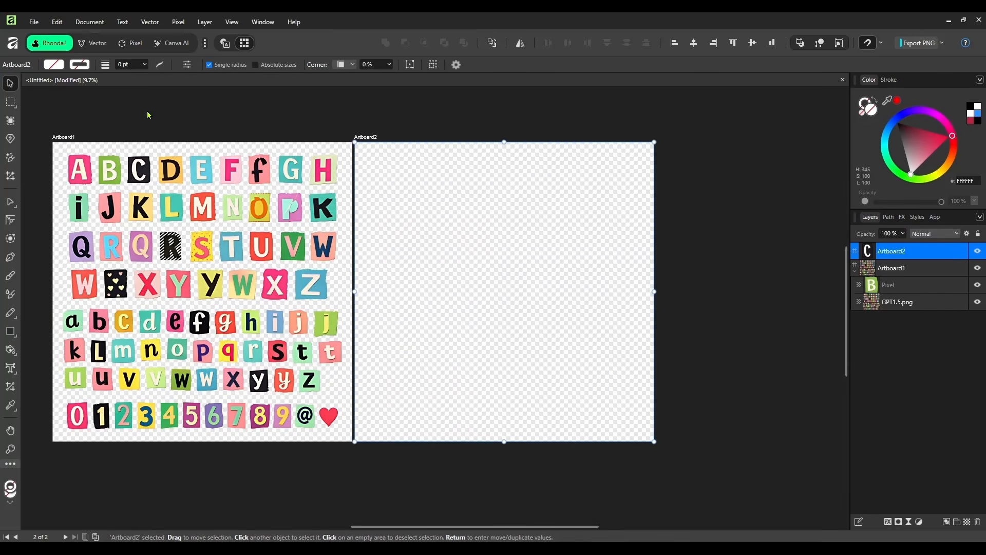
Copy the black-on-yellow uppercase D from the alphabet sheet onto Artboard2 and enlarge it to about two-thirds of the artboard's height.
click(9, 104)
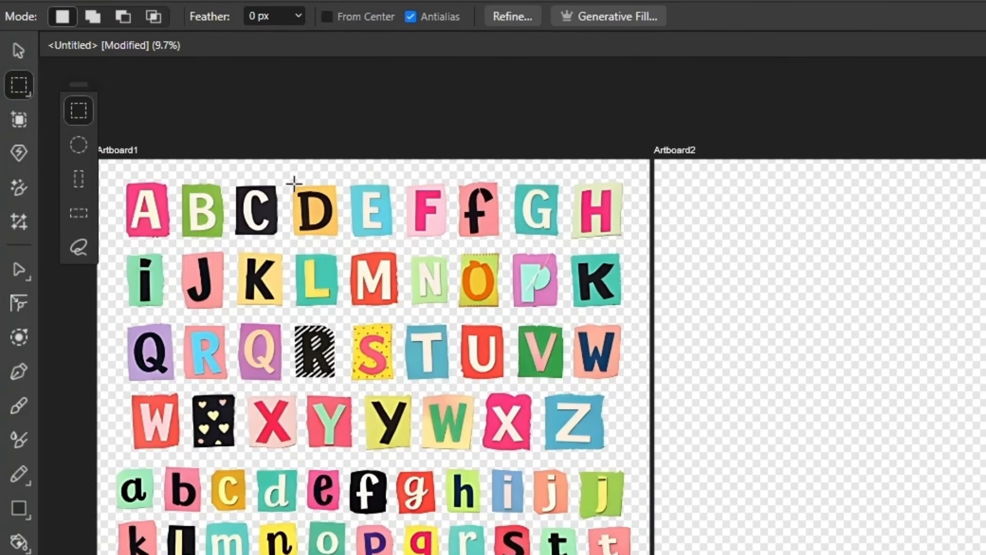
drag(285, 181, 344, 244)
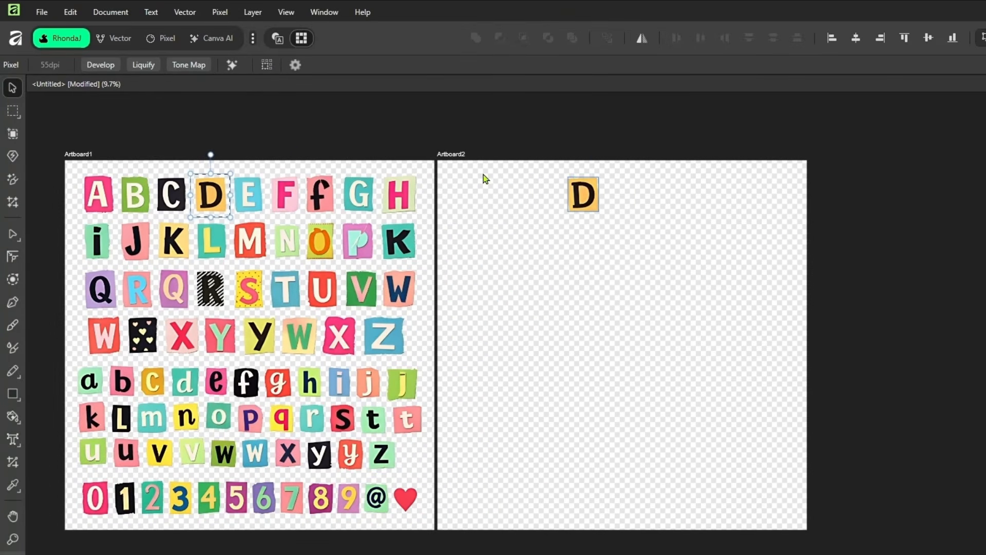
drag(600, 211, 755, 430)
drag(675, 370, 659, 392)
Vectorise the pasted D with Image Trace at 50% Edge Threshold and 40% Curve Fitting Tolerance.
click(185, 11)
click(216, 242)
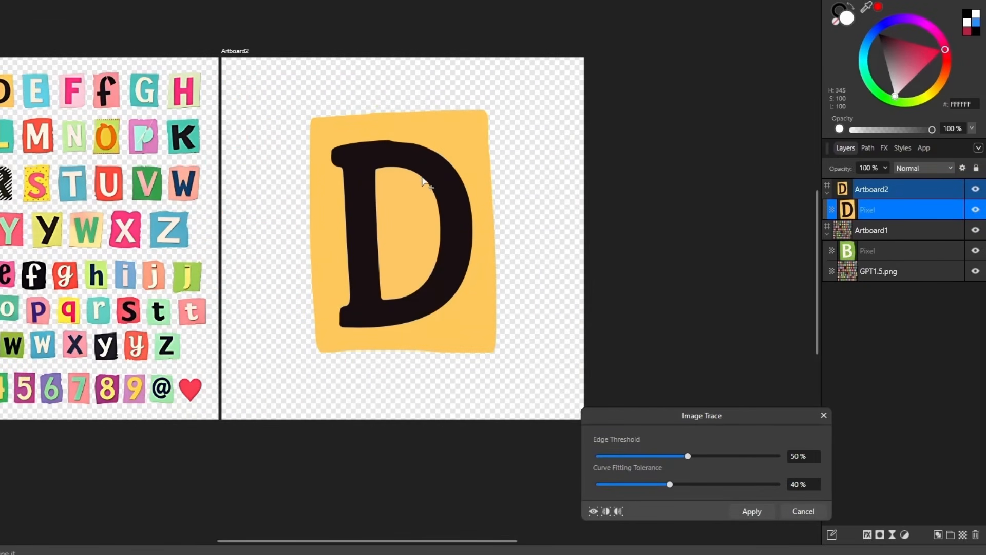
click(752, 510)
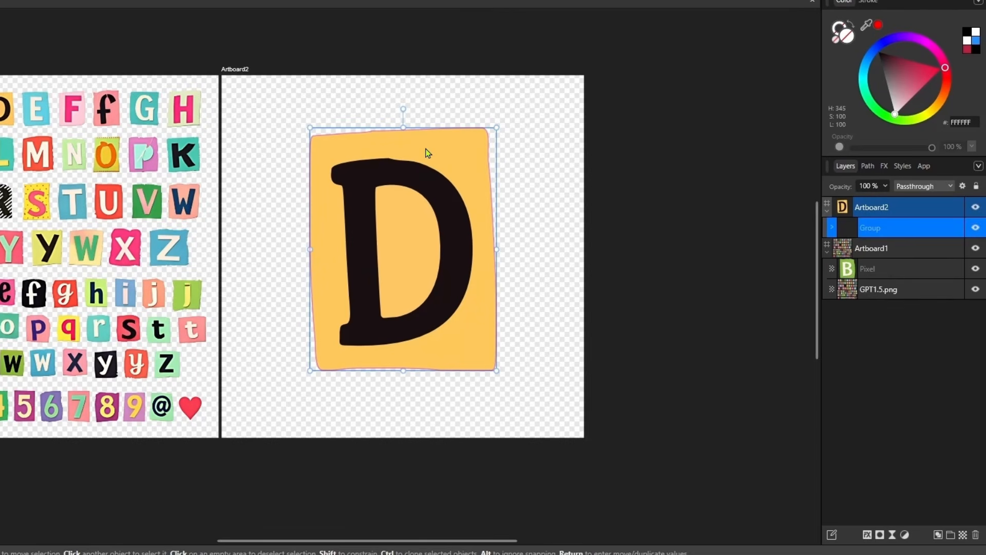
Try to apply the Phoenix style to the whole traced D group.
click(903, 166)
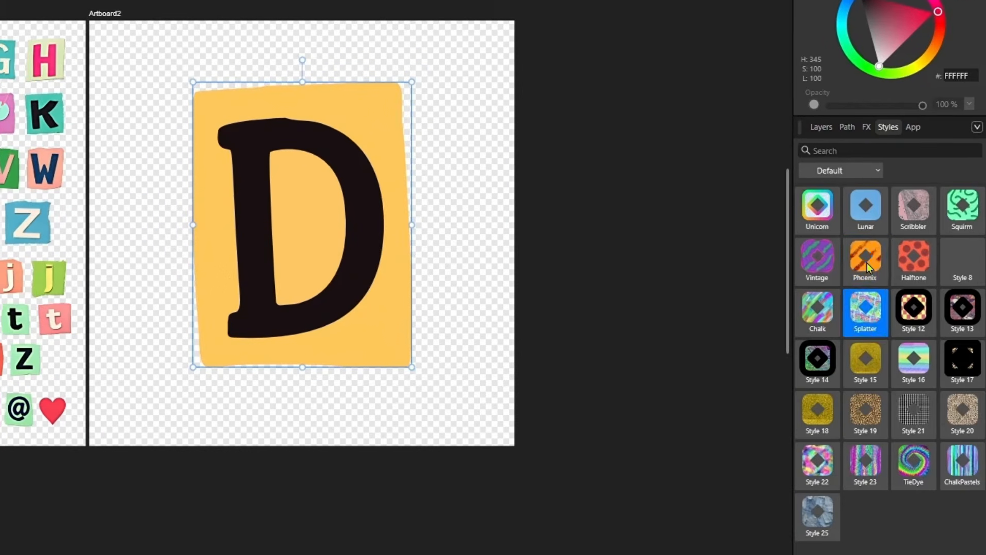
click(885, 282)
click(822, 128)
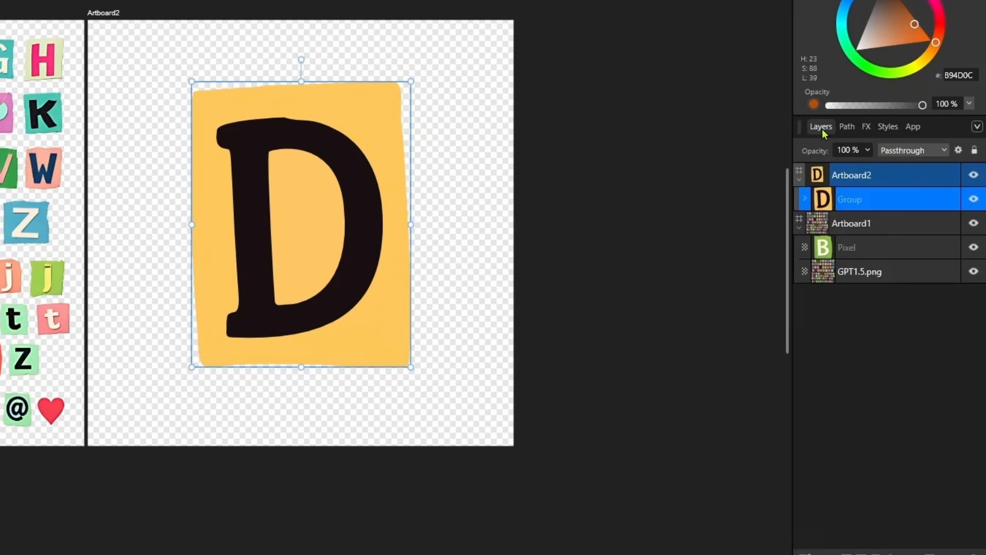
Combine the D's black letter curve and its yellow inner curve into one shape with the centre cut out.
click(805, 198)
click(884, 247)
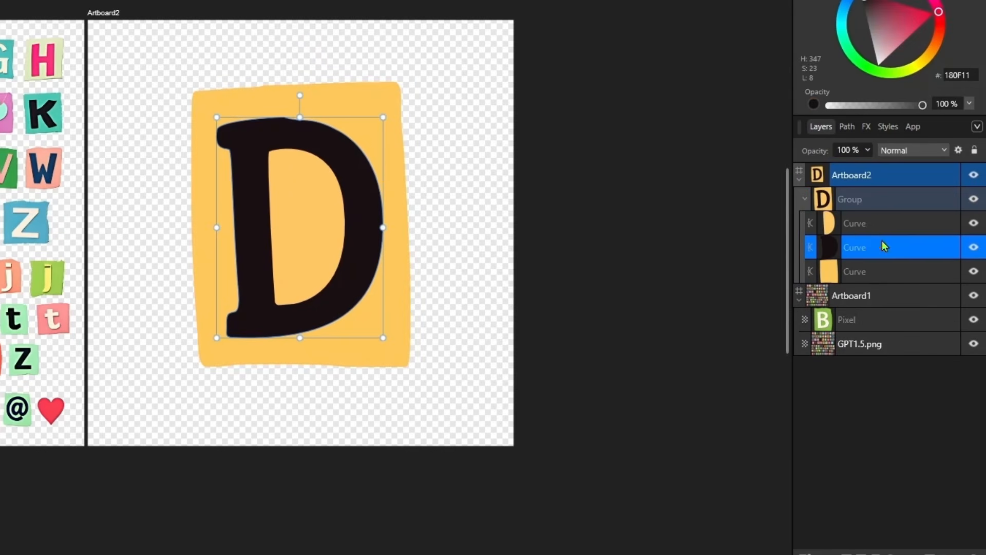
shift+click(309, 204)
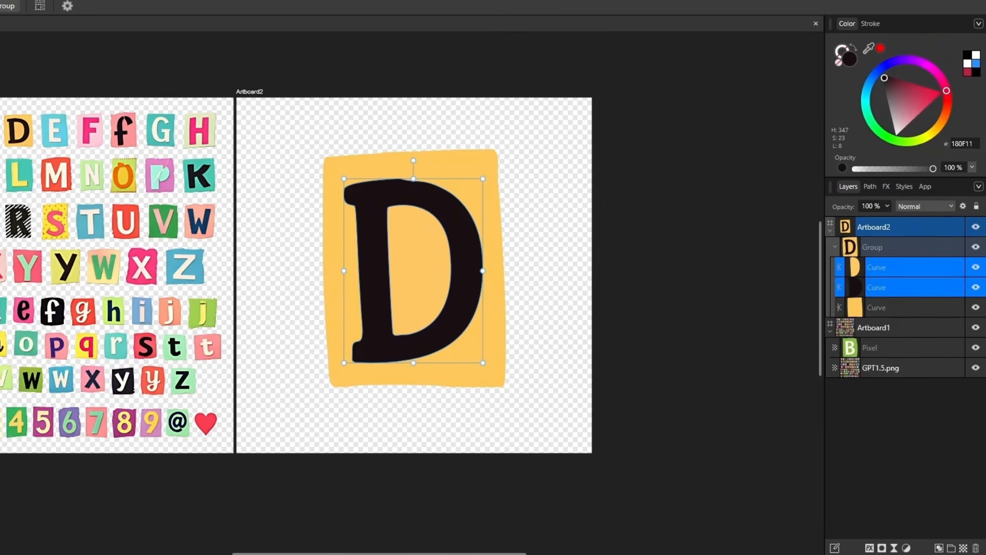
click(462, 1)
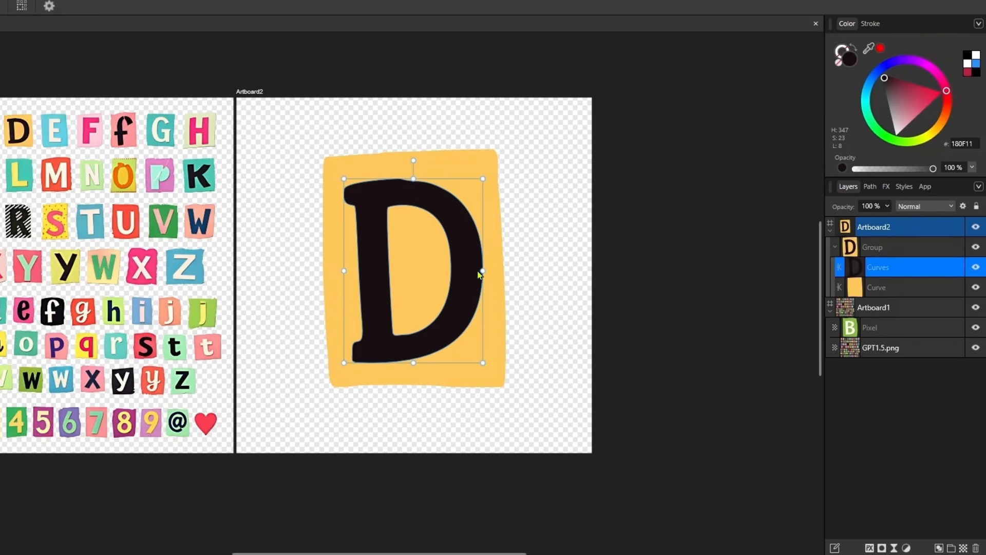
Ungroup the D artwork so the letter and its yellow paper background are separate objects on Artboard2.
click(546, 297)
drag(485, 290, 437, 325)
right_click(863, 252)
click(848, 524)
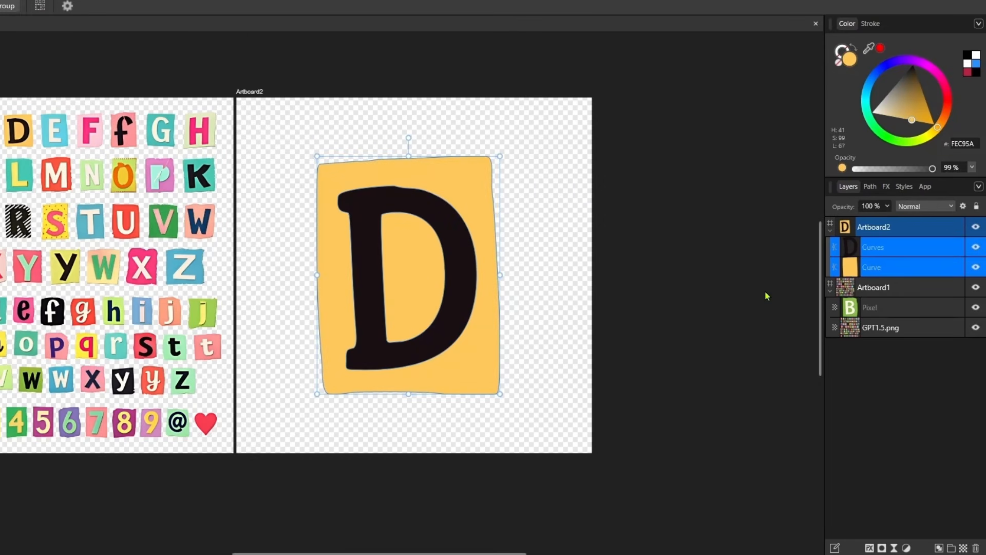
Enlarge the black D slightly, tilt it a few degrees counter-clockwise and centre it on the yellow paper background.
mouse_move(482, 271)
mouse_down()
mouse_move(540, 235)
mouse_move(451, 276)
mouse_move(678, 273)
mouse_move(523, 249)
mouse_move(445, 280)
mouse_move(469, 269)
mouse_up()
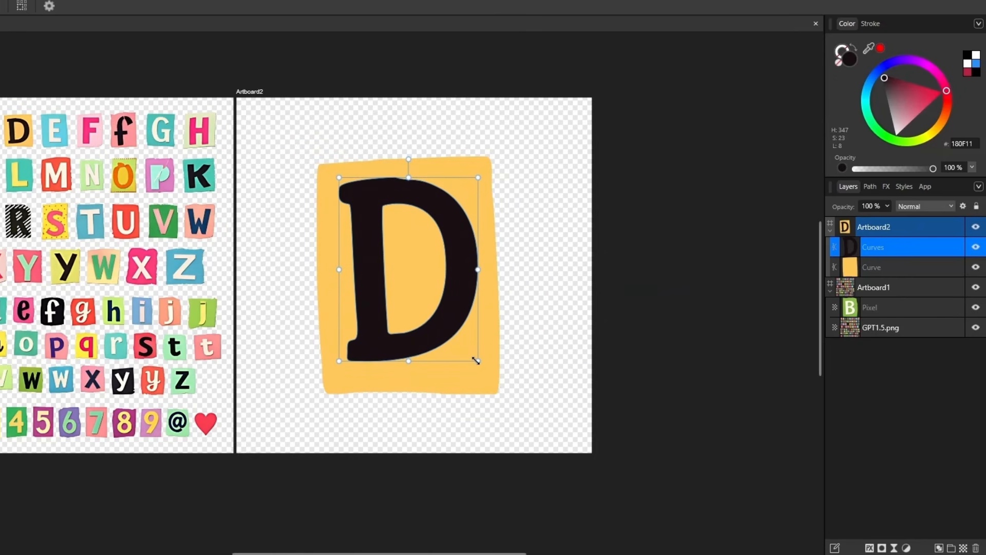
drag(476, 361, 482, 371)
drag(409, 159, 389, 154)
drag(360, 232, 366, 228)
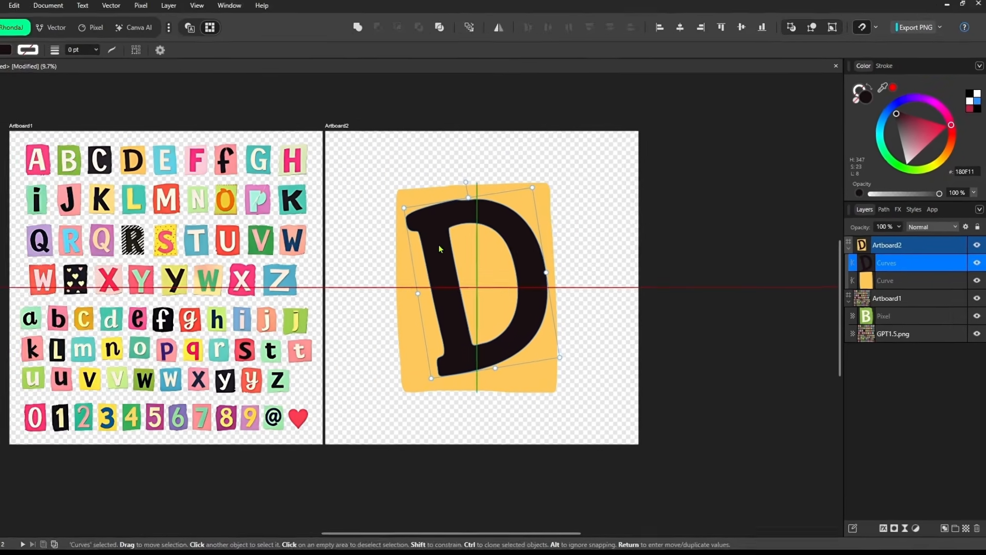
drag(440, 249, 439, 249)
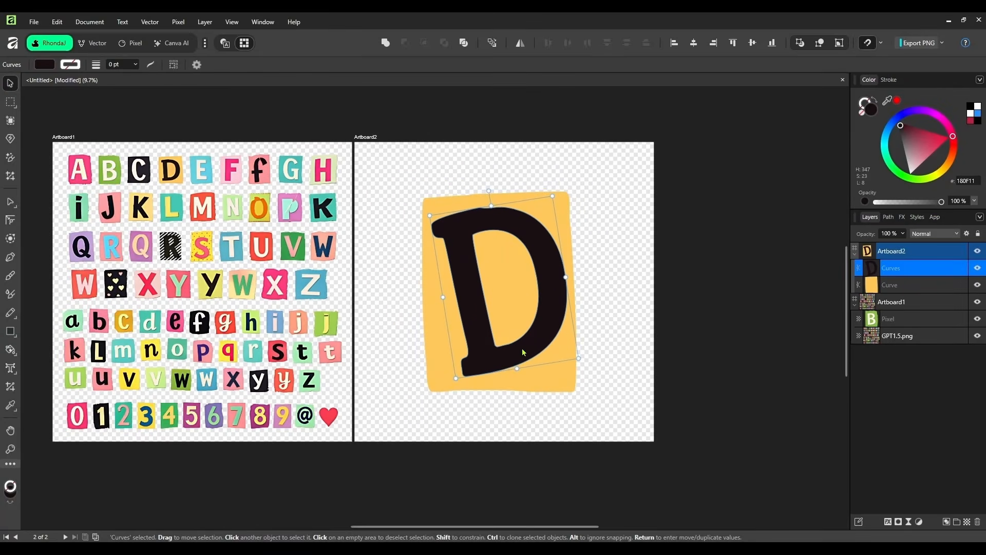
drag(489, 191, 532, 254)
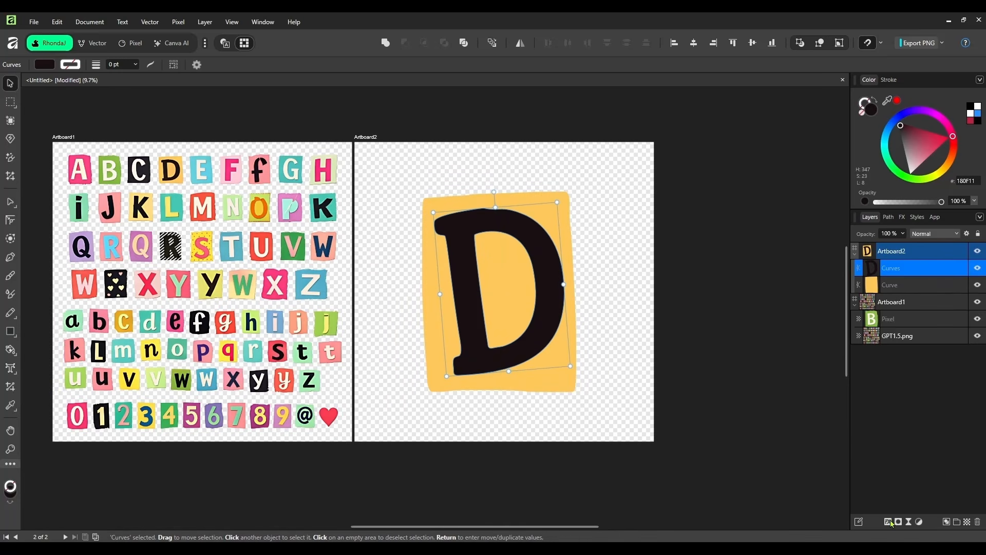
Try several styles such as Phoenix, Vintage and Style 16 on the yellow paper background, settling on the leopard-print Style 19.
click(560, 383)
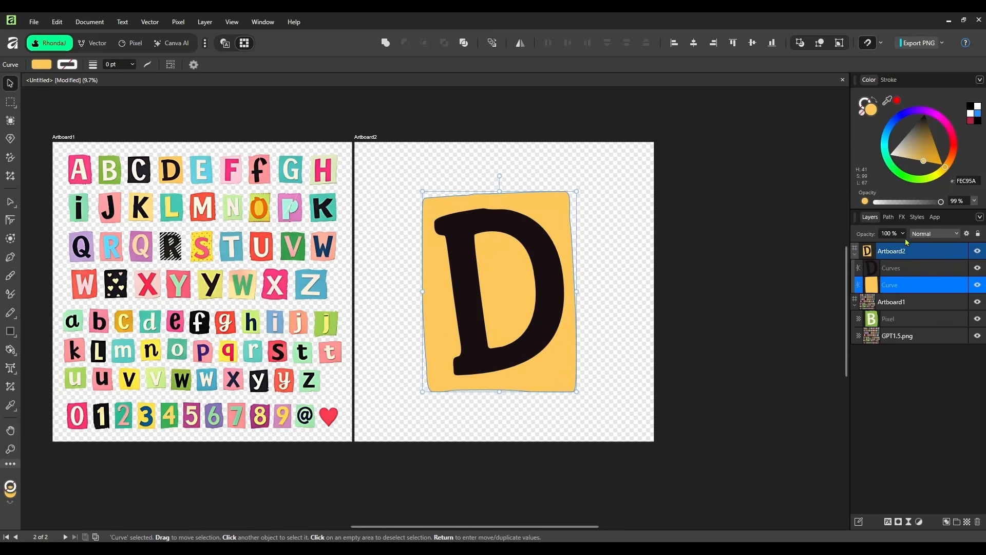
click(917, 217)
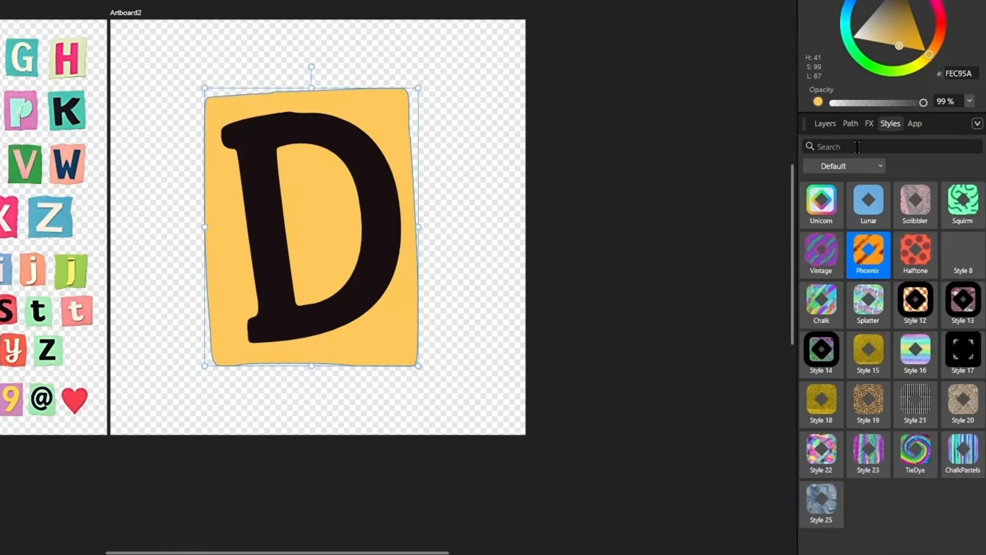
click(876, 264)
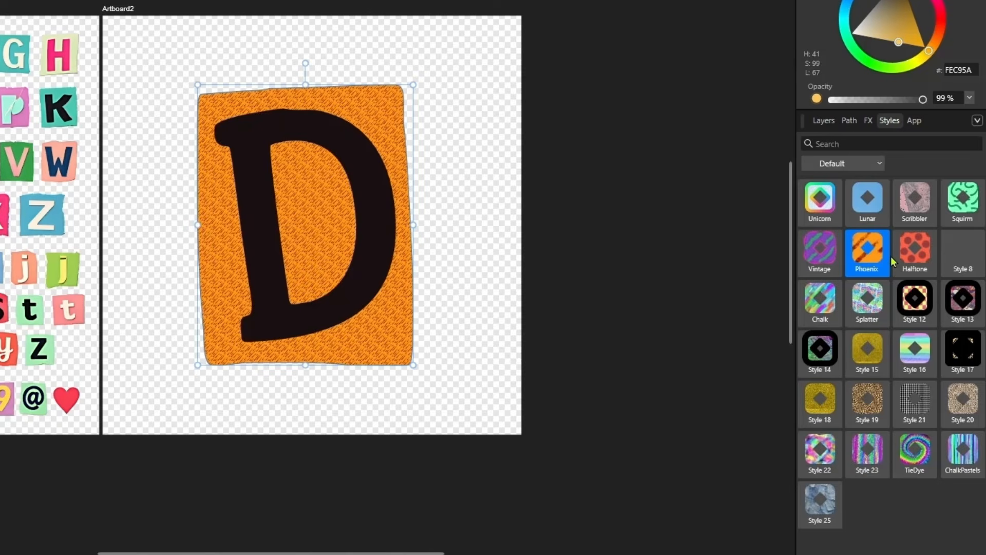
click(921, 254)
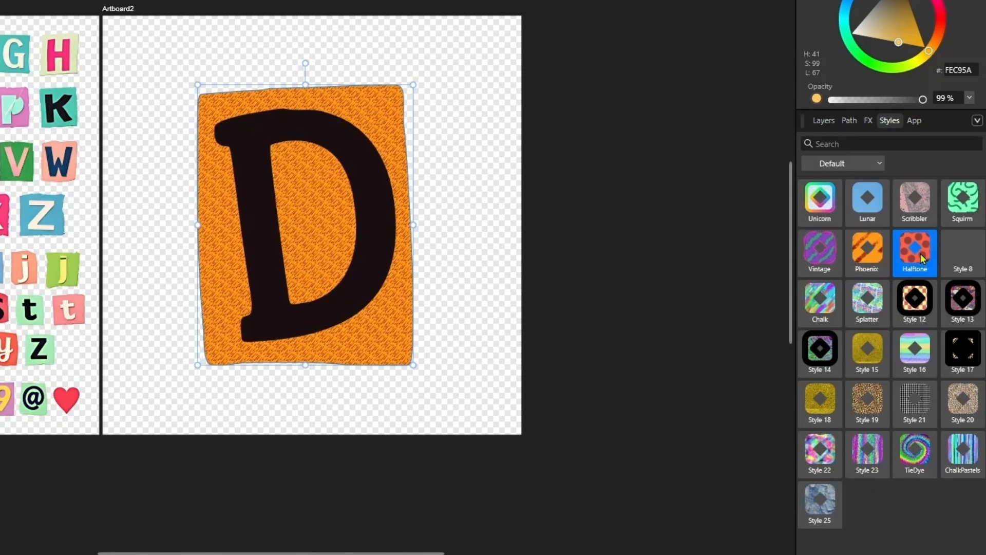
click(818, 262)
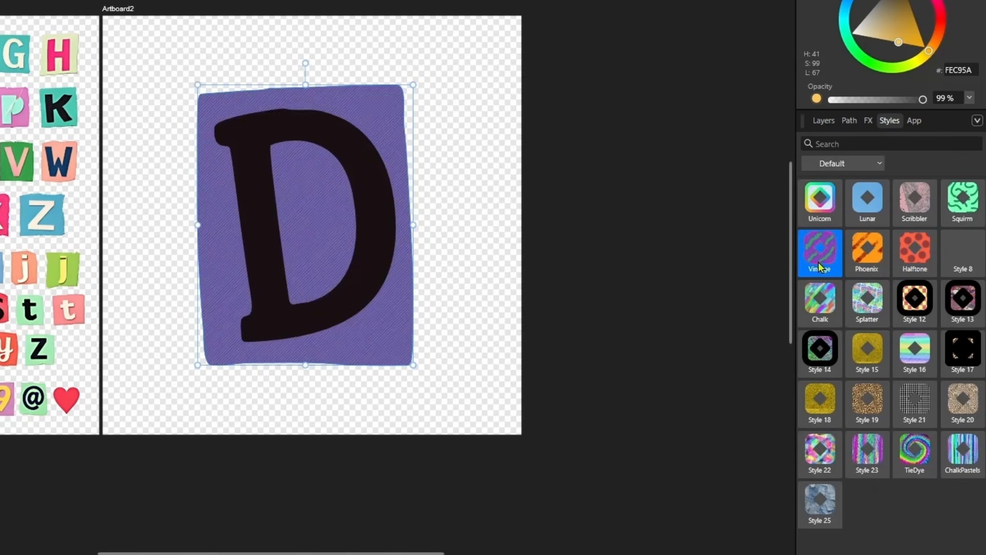
click(820, 301)
click(820, 198)
click(915, 350)
click(958, 403)
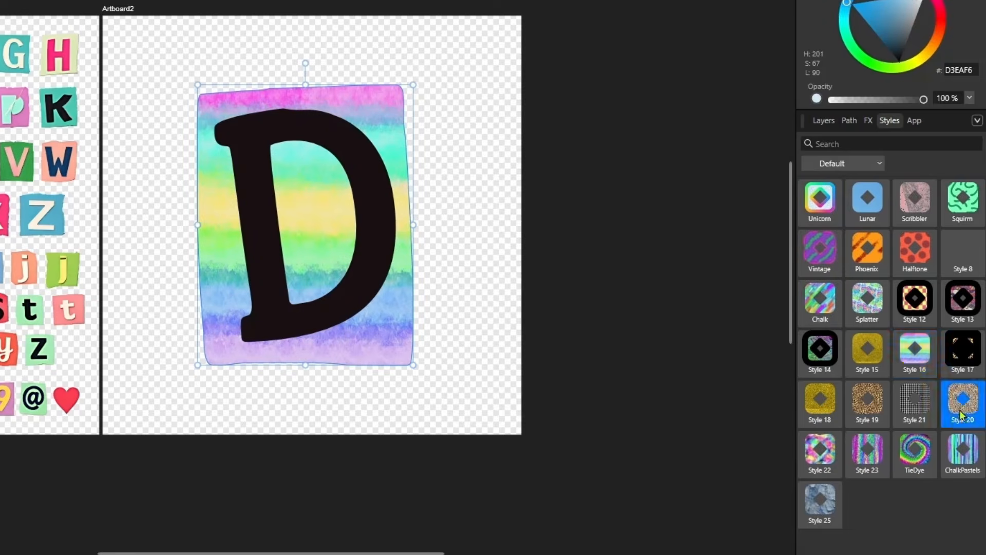
click(859, 414)
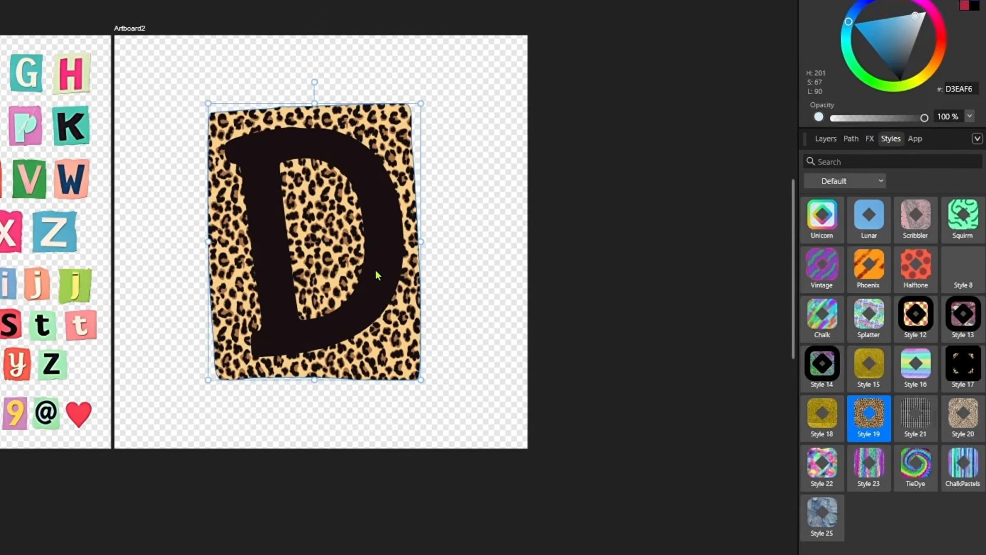
Recolour the D letter's fill to turquoise 1BE5CC.
click(368, 257)
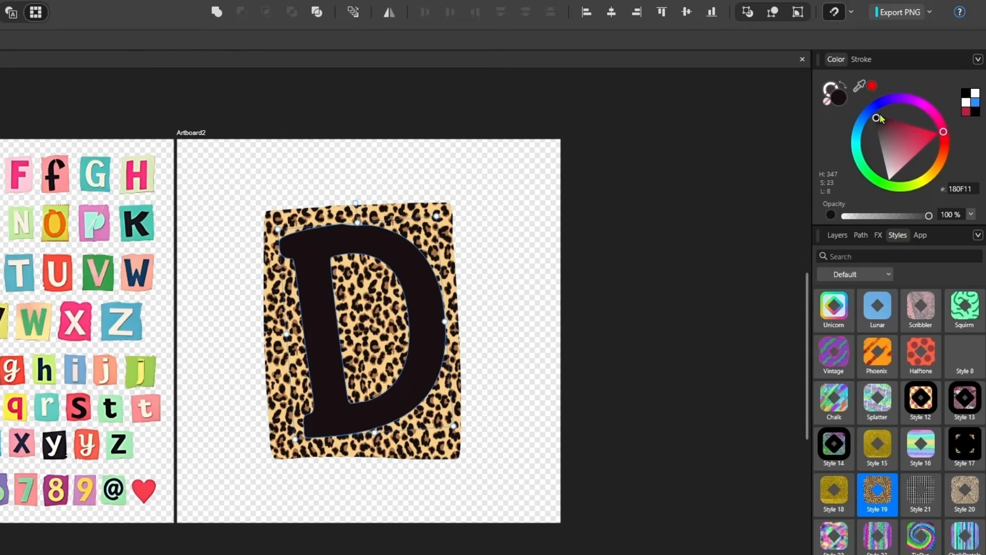
mouse_move(883, 141)
mouse_down()
mouse_move(894, 197)
mouse_move(901, 157)
mouse_move(856, 142)
mouse_move(857, 156)
mouse_move(856, 147)
mouse_up()
mouse_move(918, 135)
mouse_down()
mouse_move(885, 130)
mouse_move(873, 145)
mouse_up()
click(856, 148)
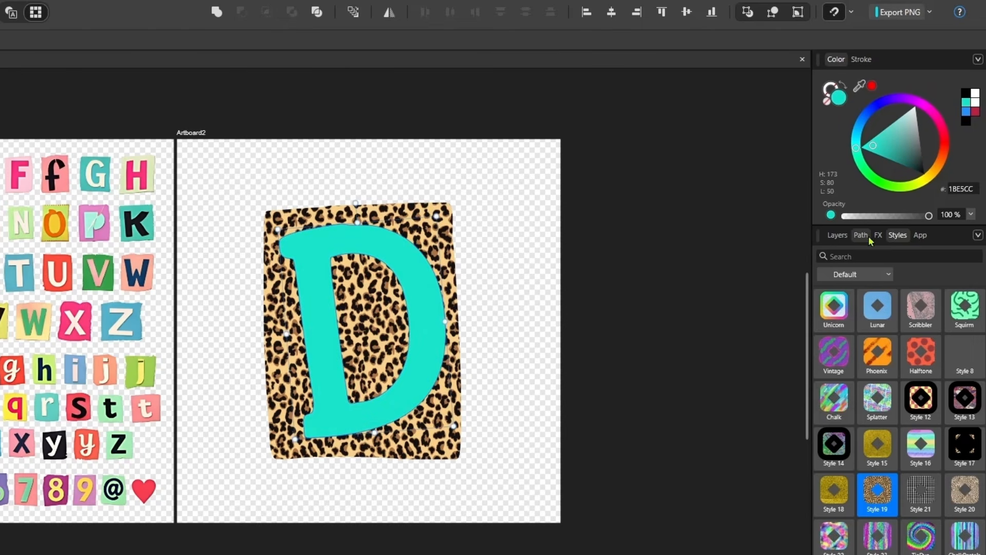
Add an outer shadow to the turquoise D with a 10 px radius and 17 px offset.
click(879, 237)
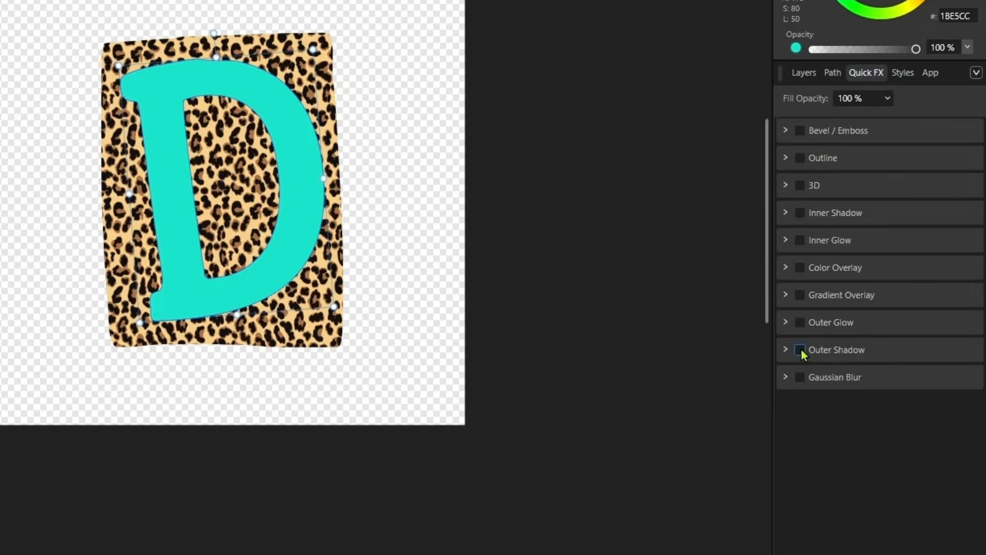
click(834, 461)
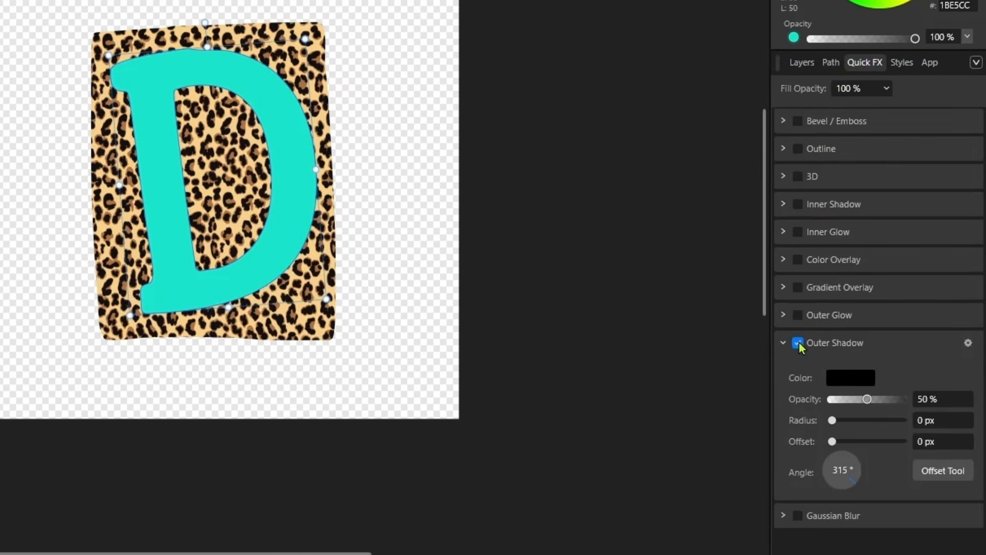
drag(832, 420, 867, 442)
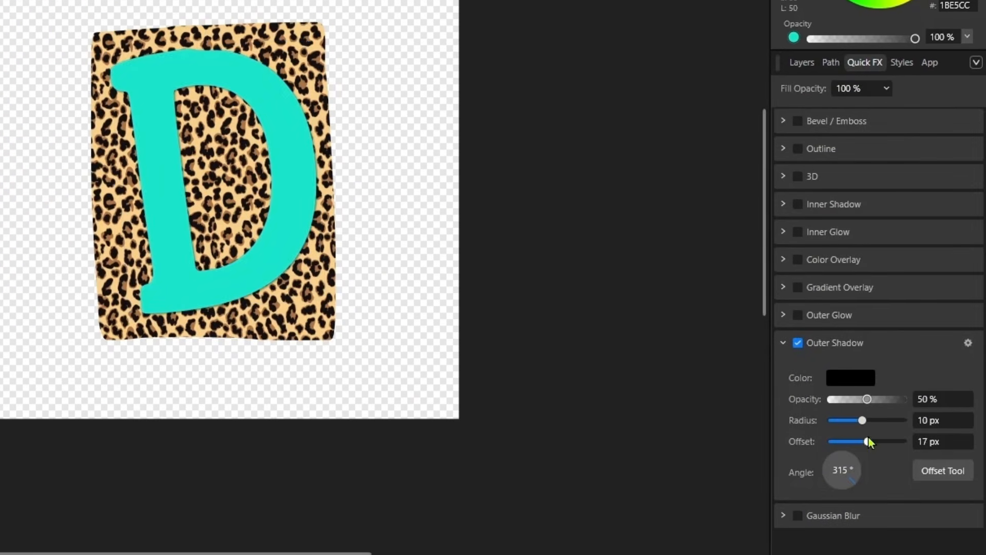
Add an outline effect to the turquoise D with a 37.4 px radius and magenta colour FF00FB.
click(798, 149)
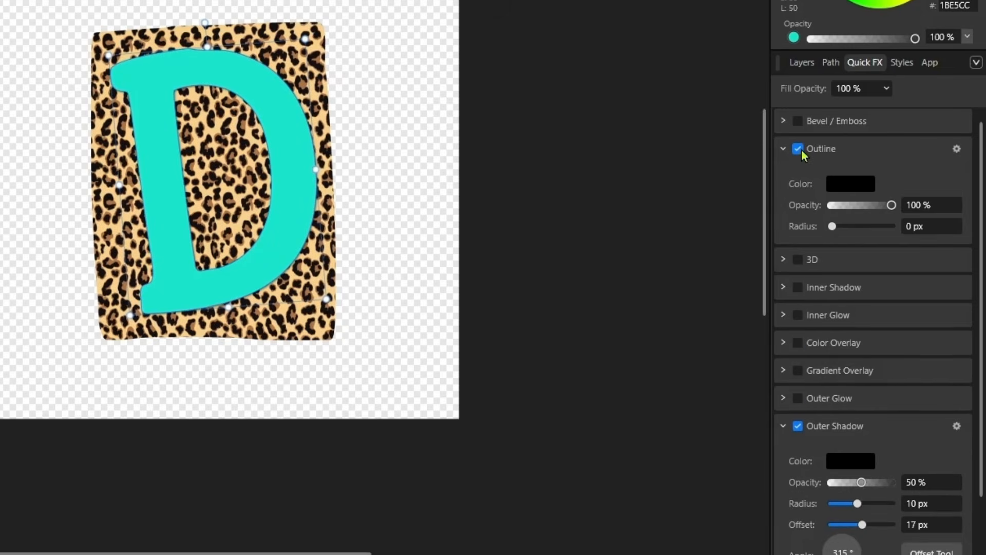
drag(833, 226, 877, 227)
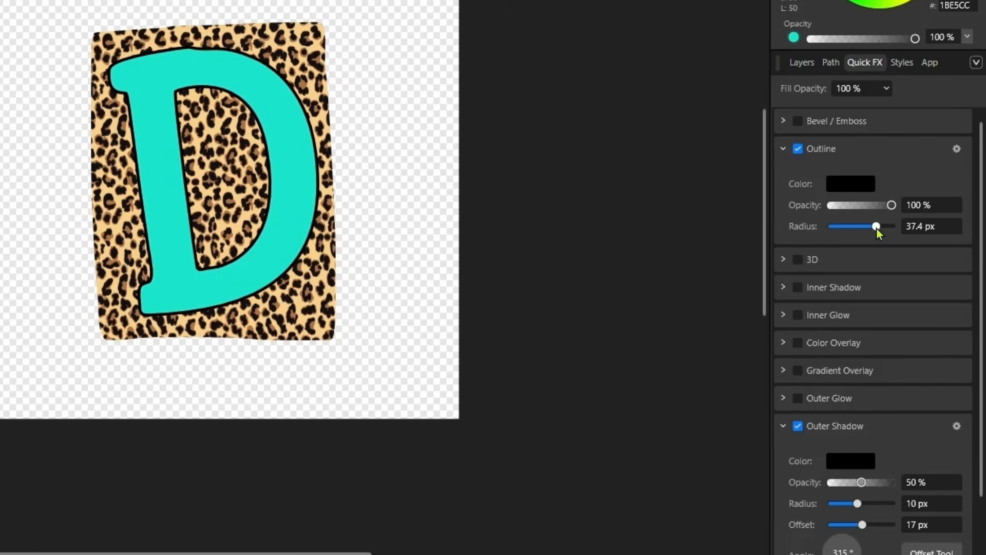
click(845, 184)
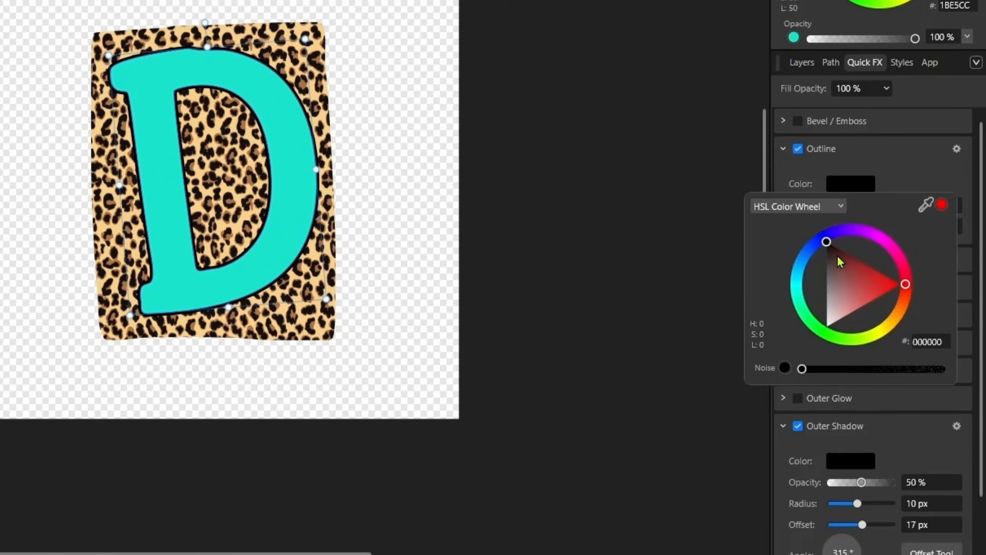
click(881, 236)
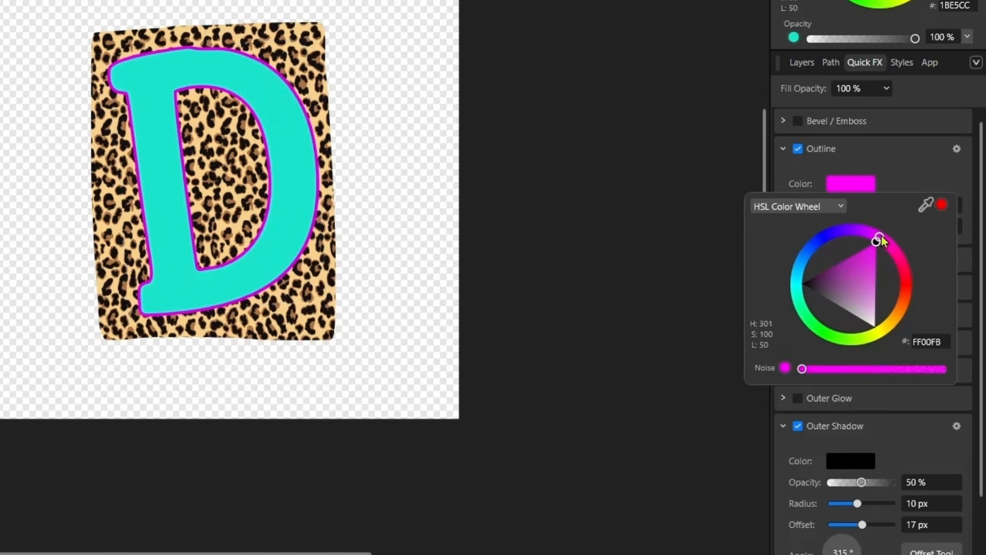
Try pink-red FF0047 as the D's outline colour and settle on magenta FF00F2.
click(900, 273)
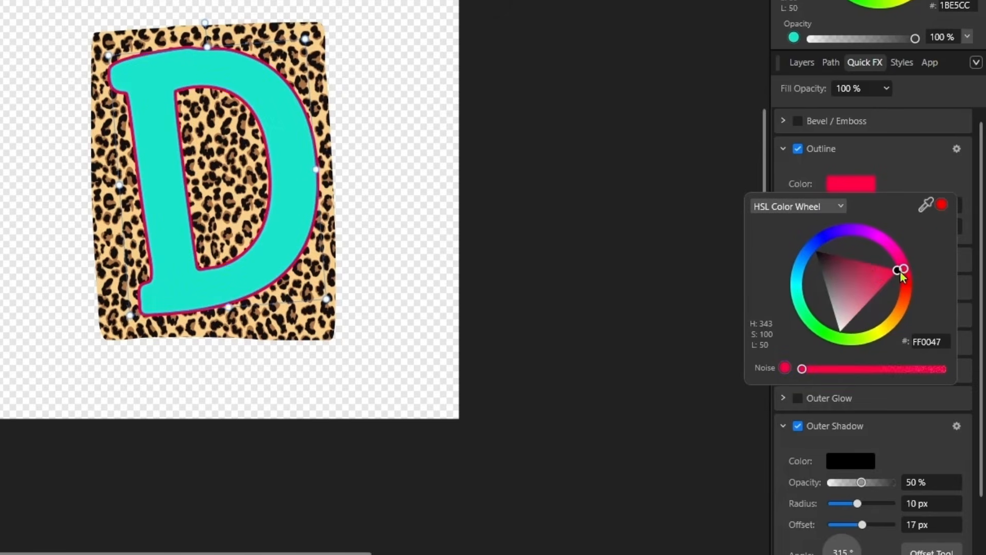
click(882, 239)
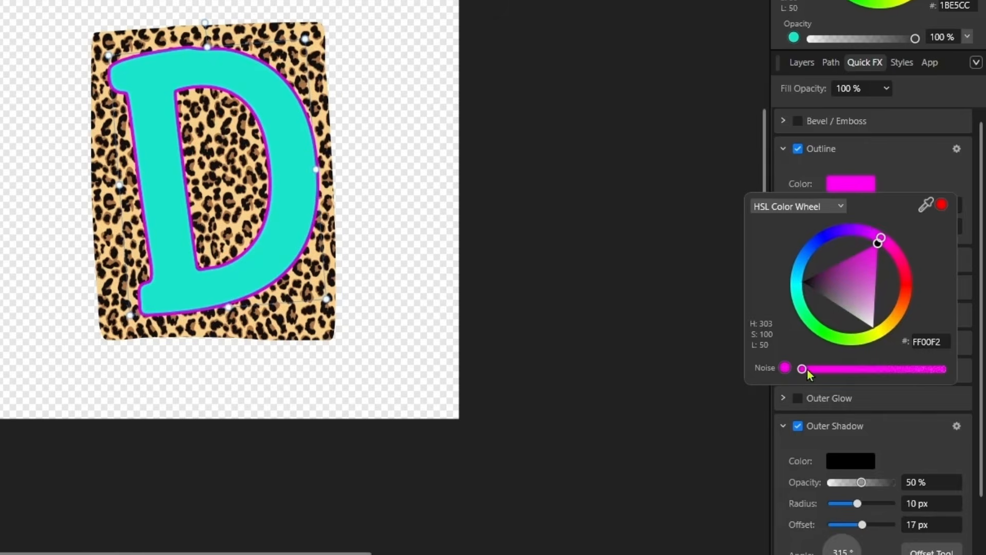
click(455, 178)
click(97, 72)
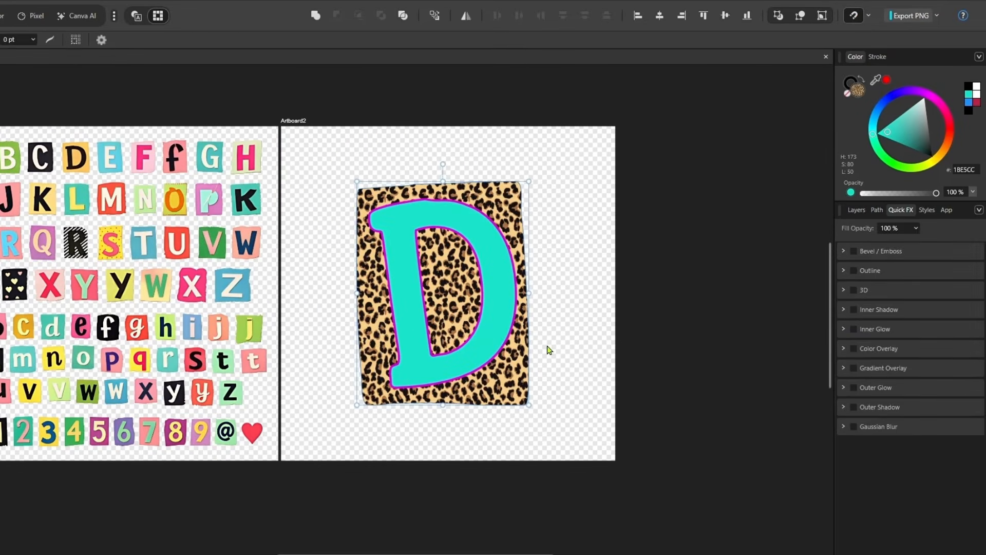
Turn off the outline and outer shadow effects on the turquoise D.
click(360, 254)
click(512, 329)
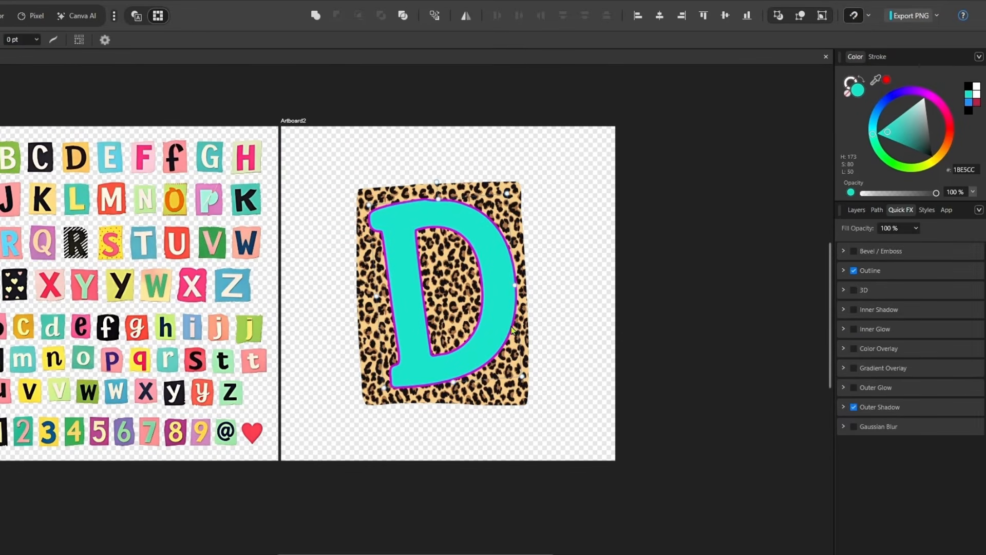
click(855, 271)
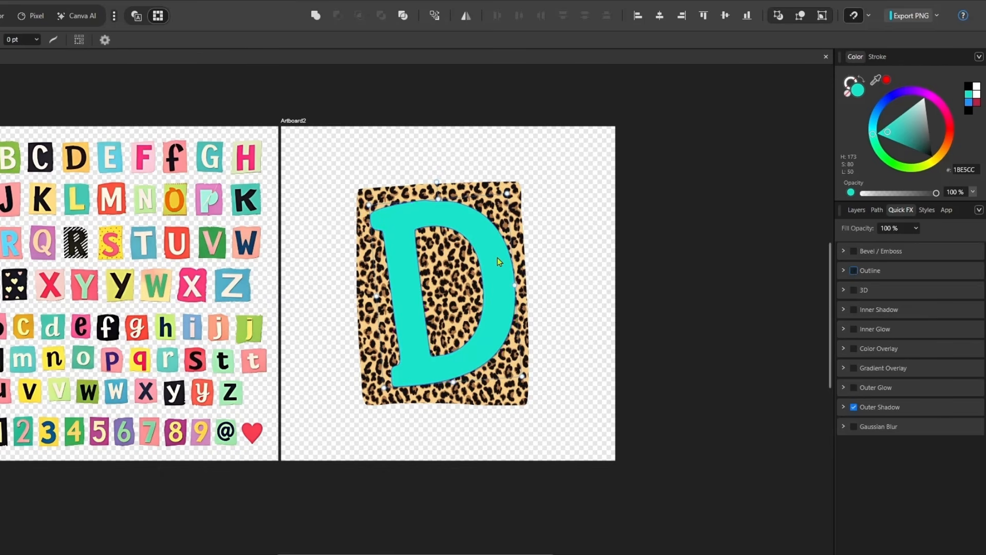
click(855, 408)
click(668, 275)
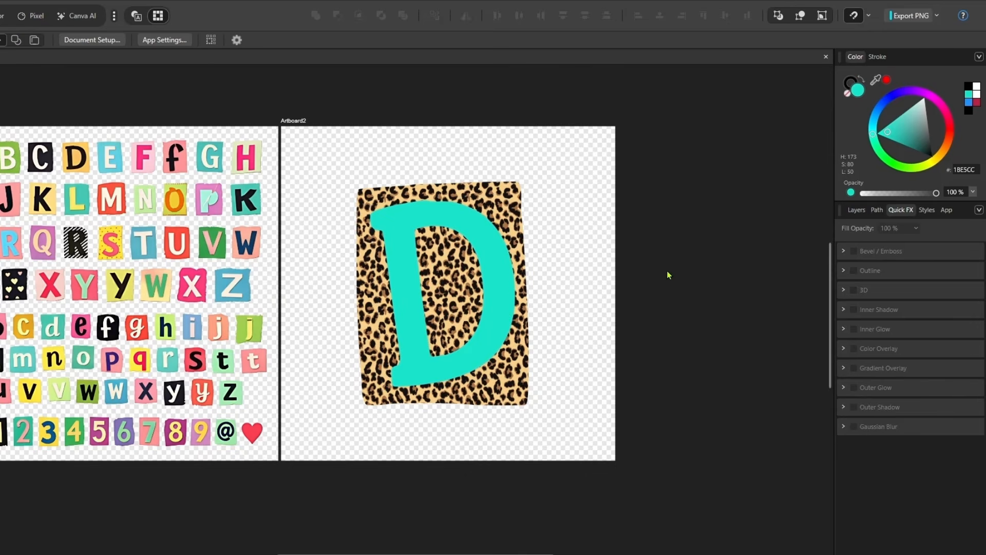
click(440, 211)
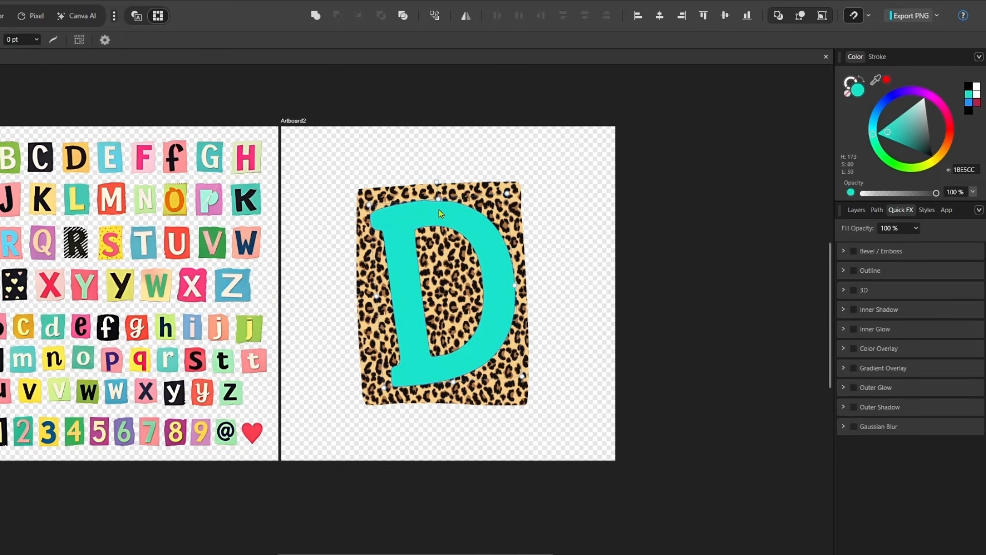
click(559, 257)
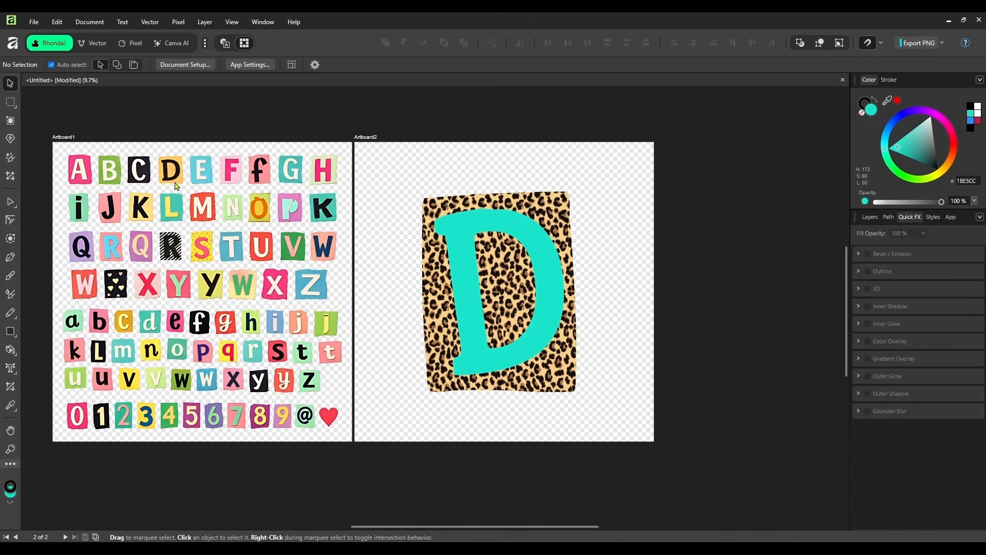
Try the ChalkPastels, TieDye, Style 22, Style 25 and Chalk styles on the D's paper background, settling on the rainbow-striped Style 16.
click(523, 221)
click(933, 216)
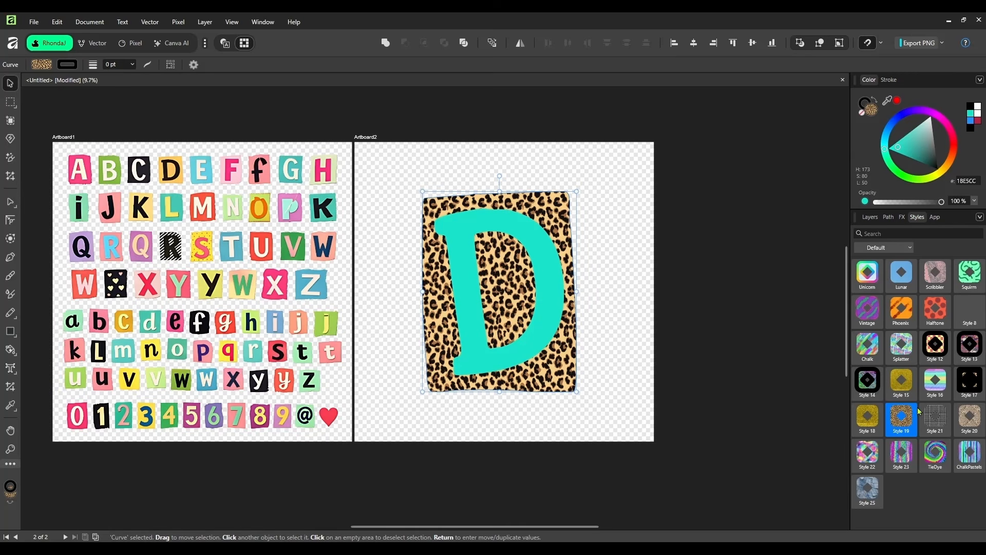
click(964, 462)
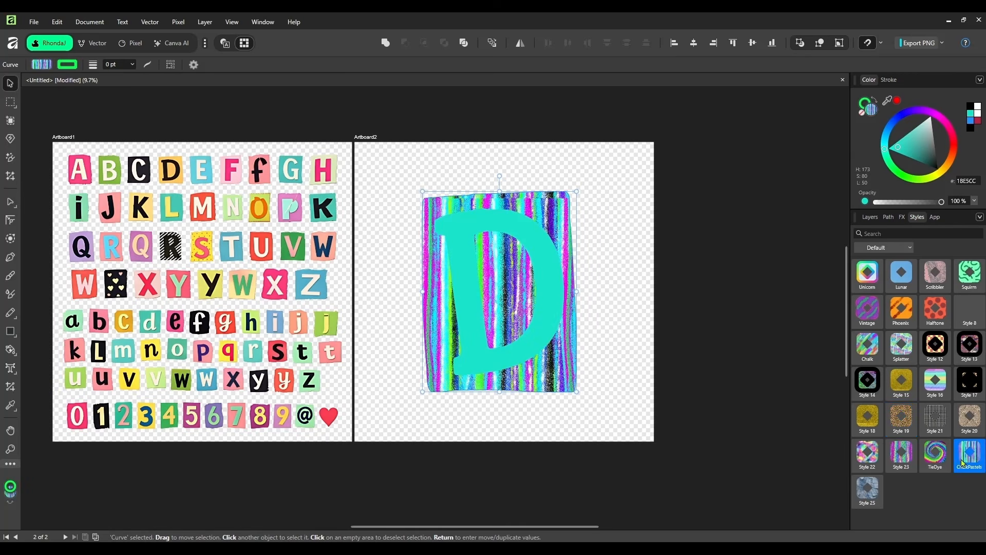
click(935, 453)
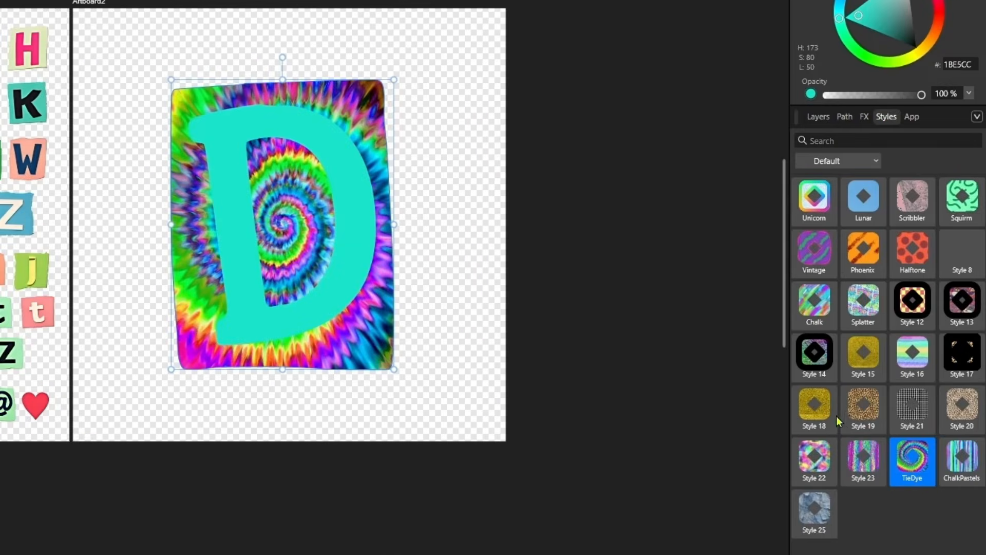
click(825, 451)
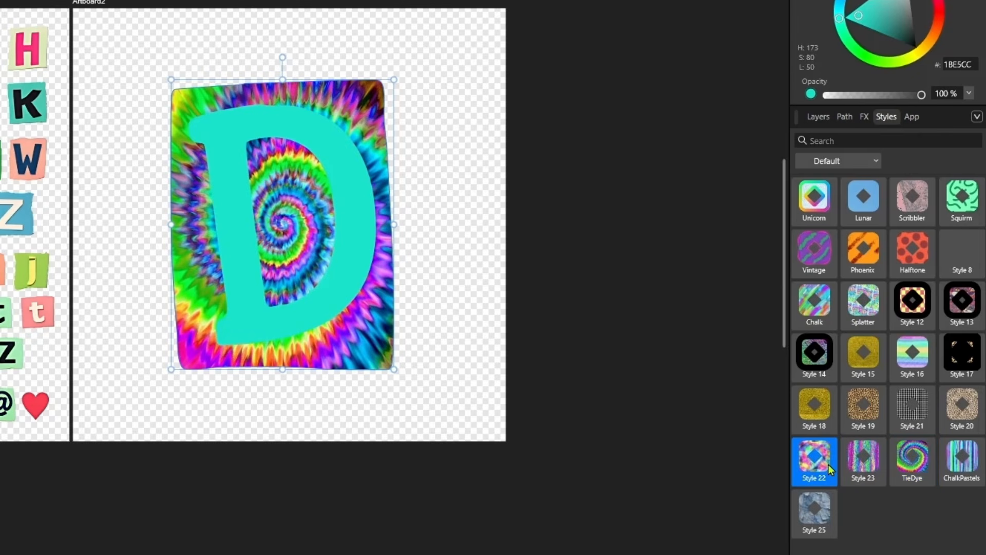
click(820, 522)
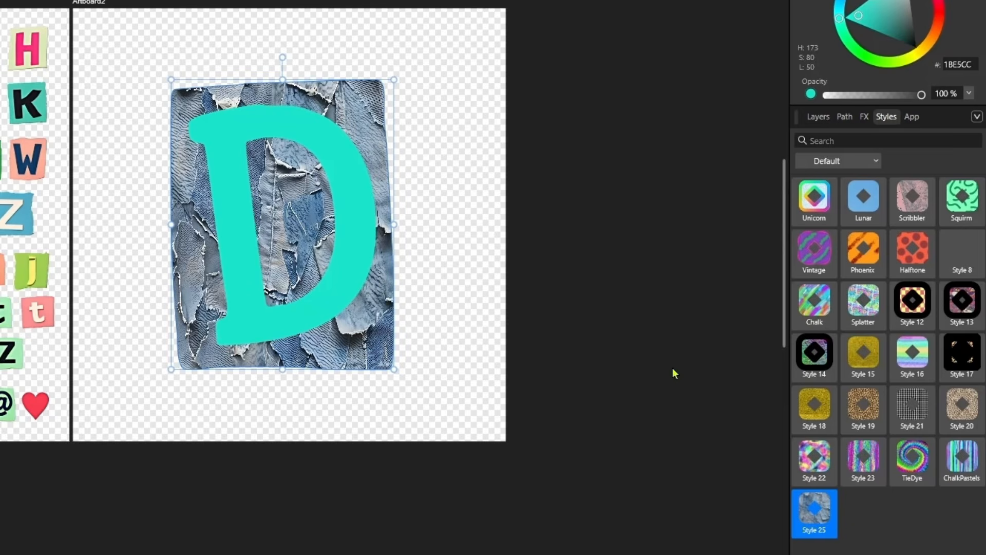
click(809, 296)
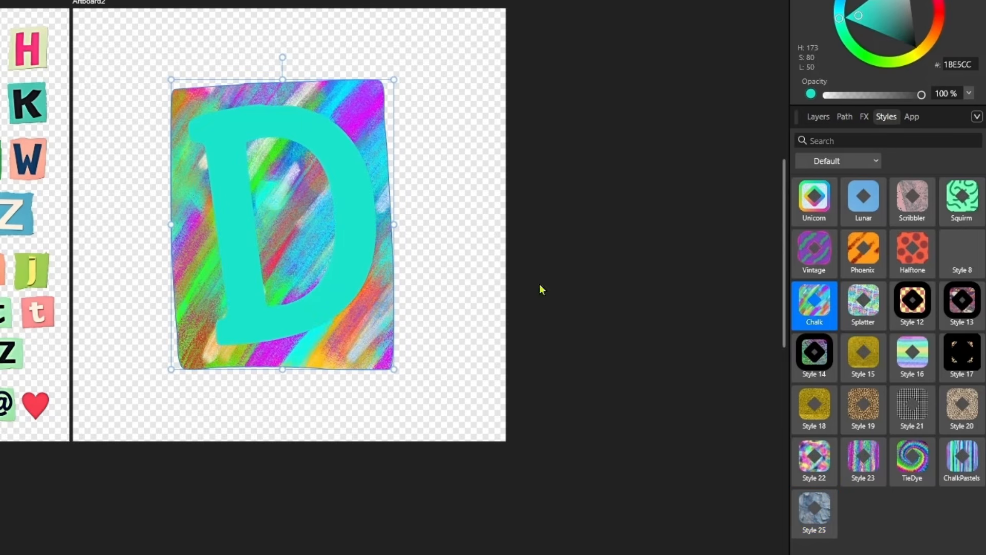
click(901, 359)
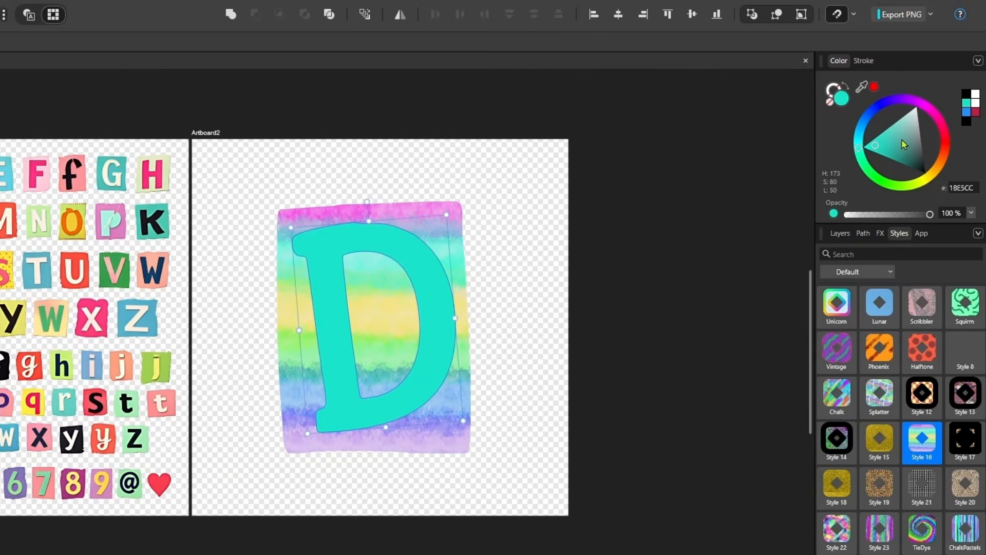
Recolour the D letter to near-black 141817 and group it with its rainbow background.
drag(875, 145, 924, 171)
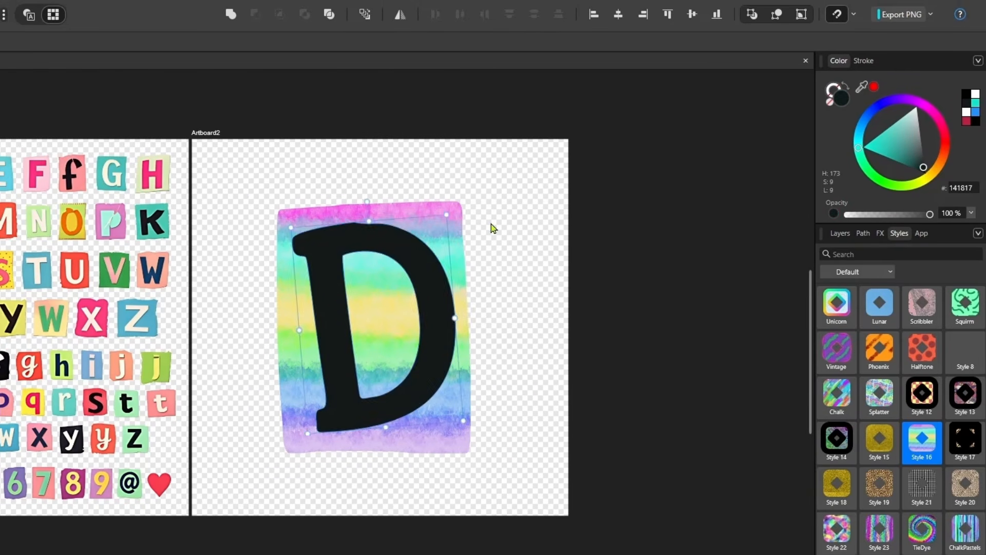
drag(248, 187, 514, 494)
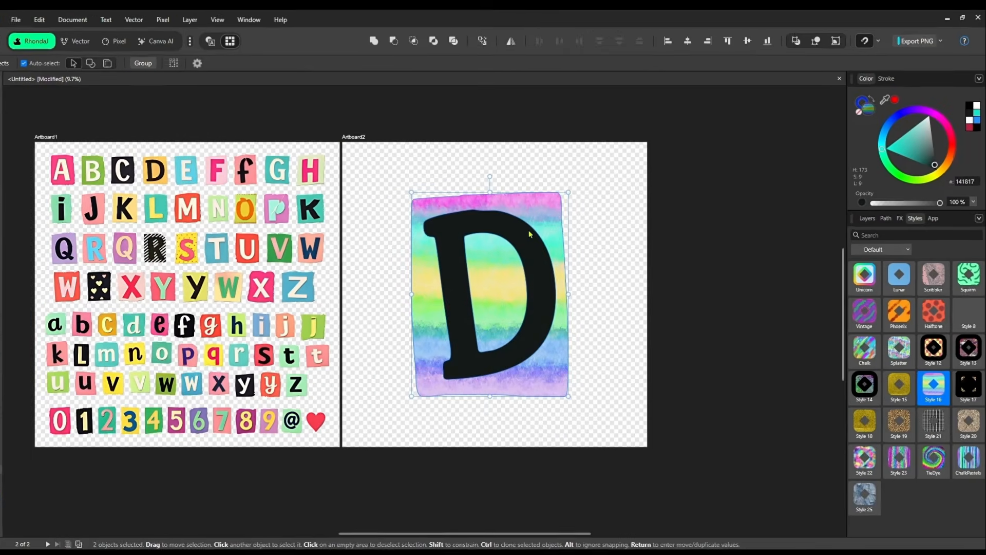
right_click(409, 246)
click(581, 85)
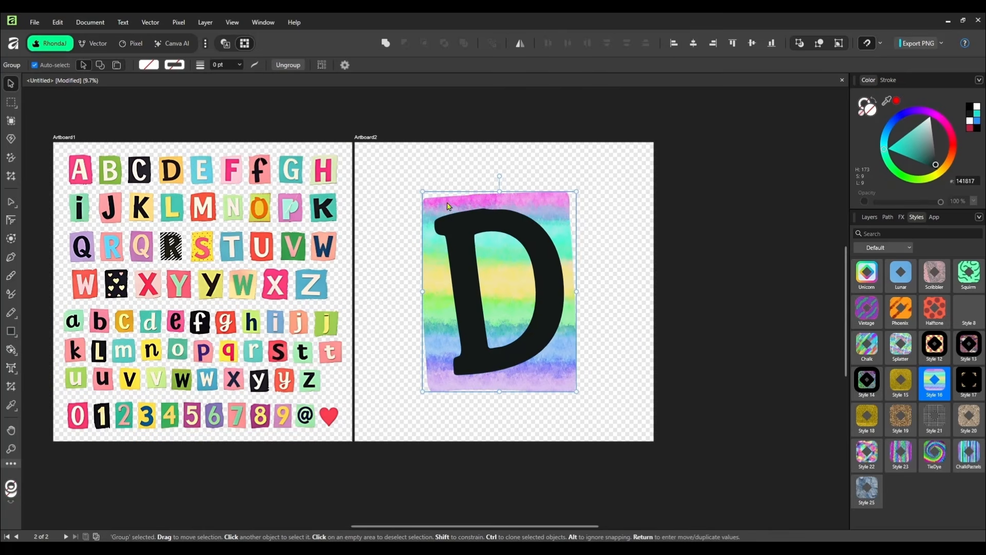
Enlarge the D group to nearly fill the artboard's height and export it as a PNG named D in the RansomLetters folder.
drag(548, 352, 577, 378)
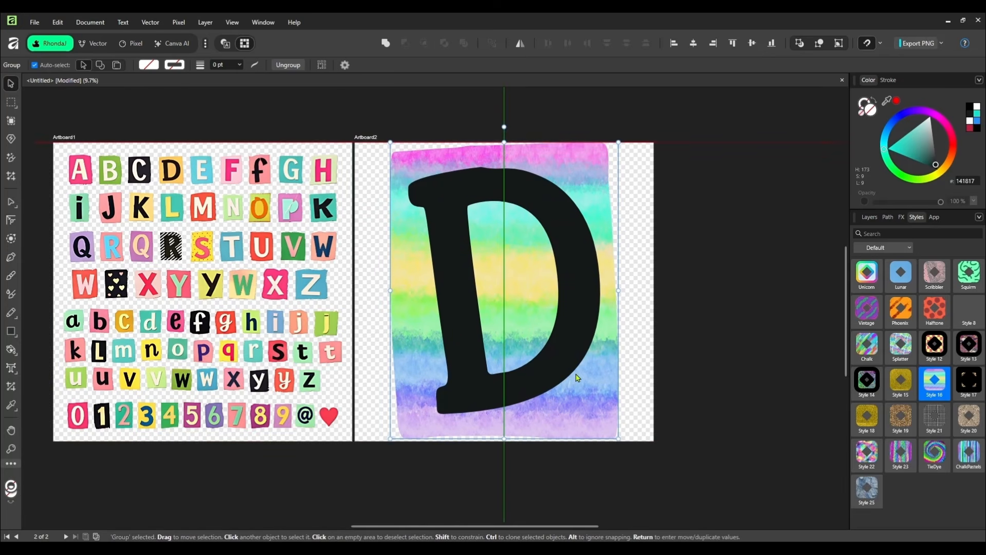
drag(617, 437, 611, 428)
click(921, 45)
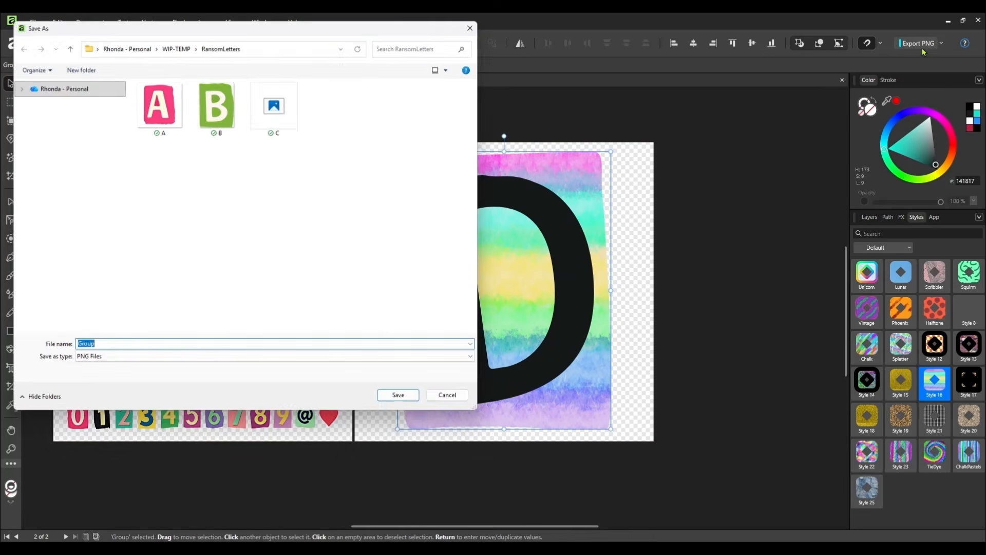
click(404, 404)
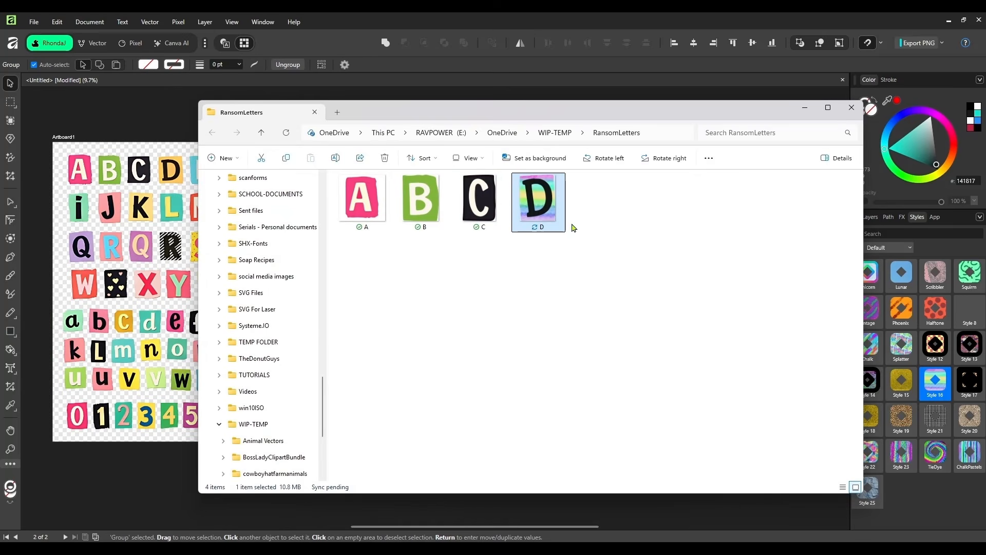
Inspect the exported D.png in the image viewer, close it and the folder window, and deselect the D group.
click(611, 243)
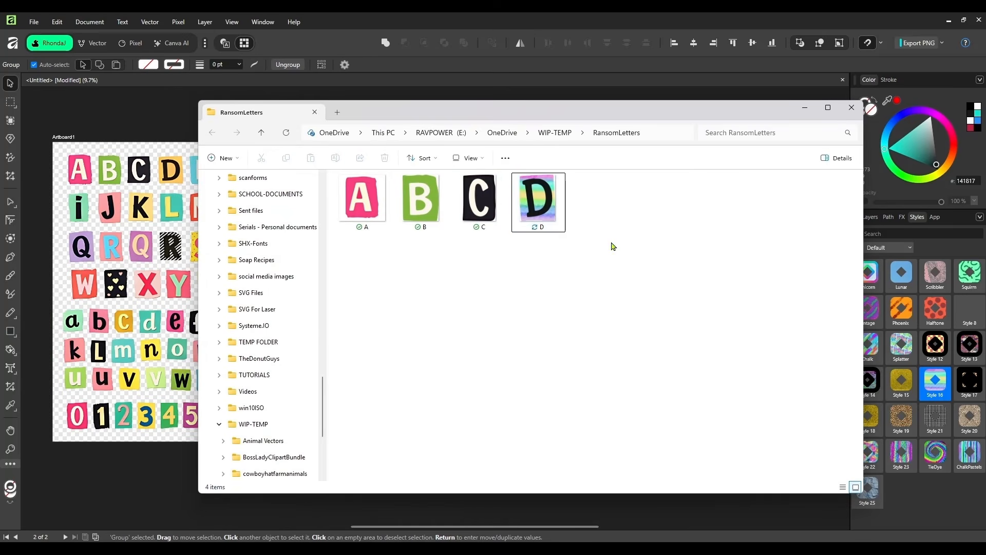
double_click(550, 212)
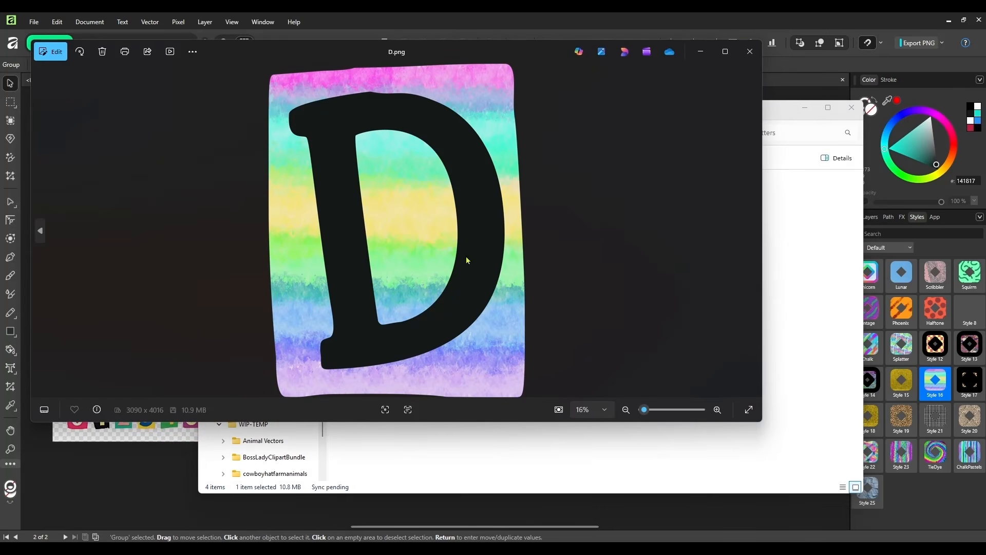
click(750, 52)
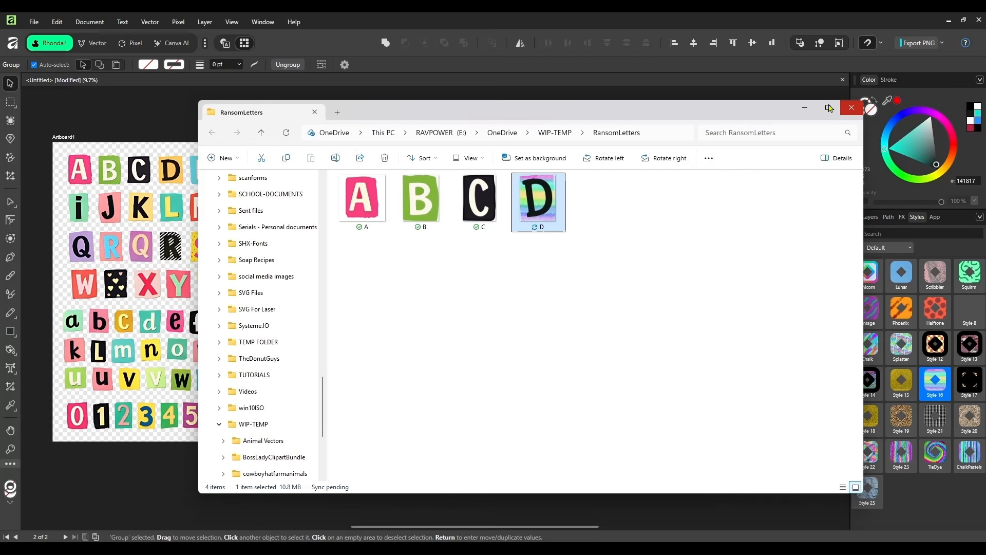
click(852, 106)
click(593, 103)
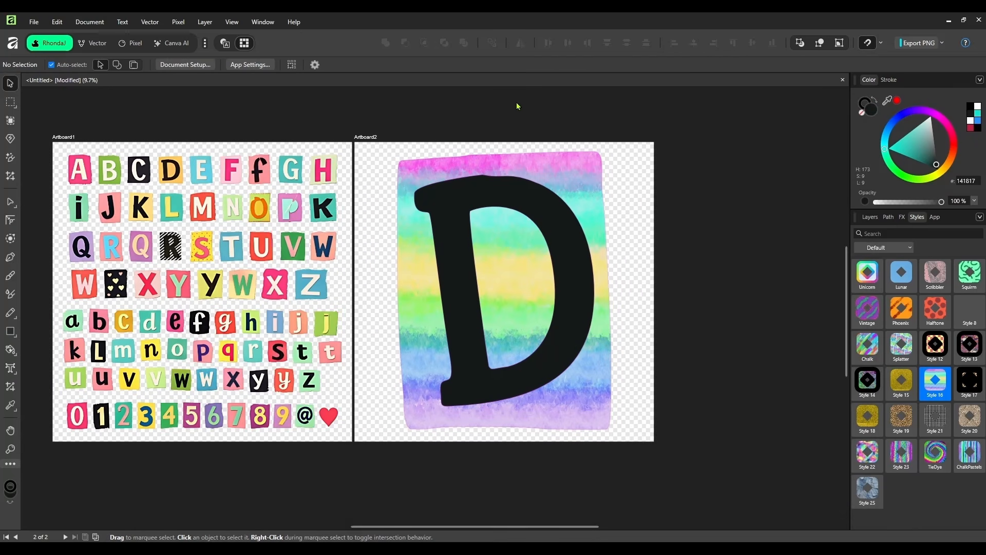
Add a third artboard directly beside the one holding the D.
click(11, 120)
click(664, 292)
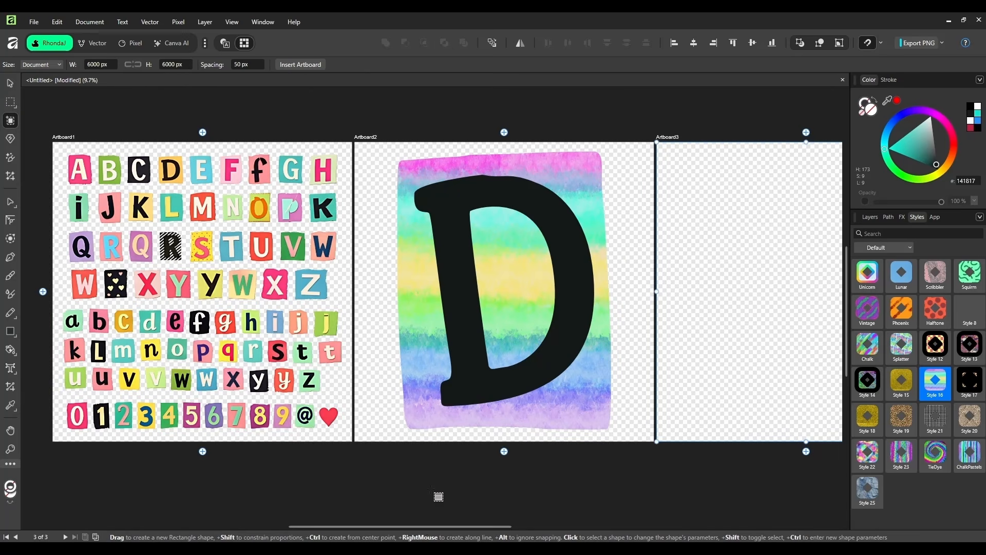
drag(424, 529, 565, 525)
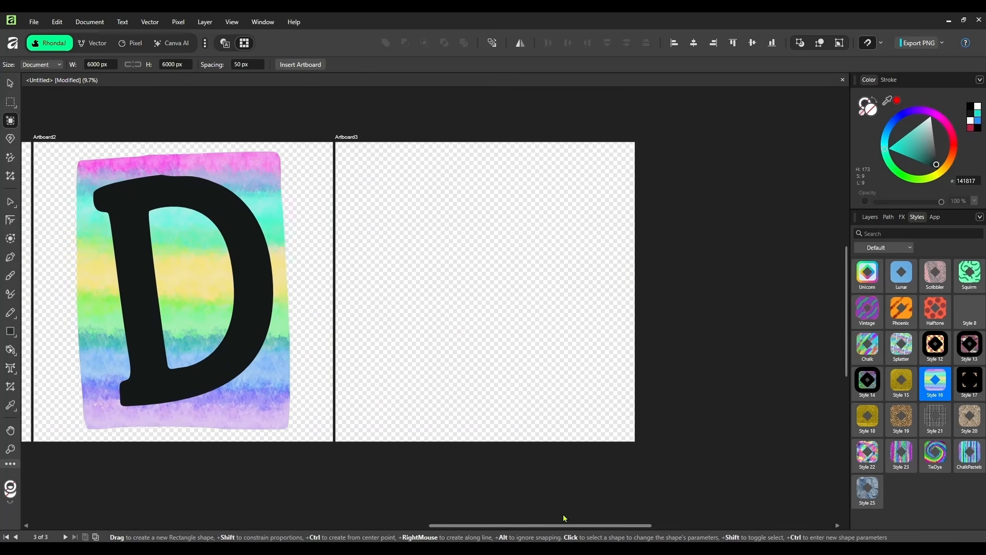
click(9, 84)
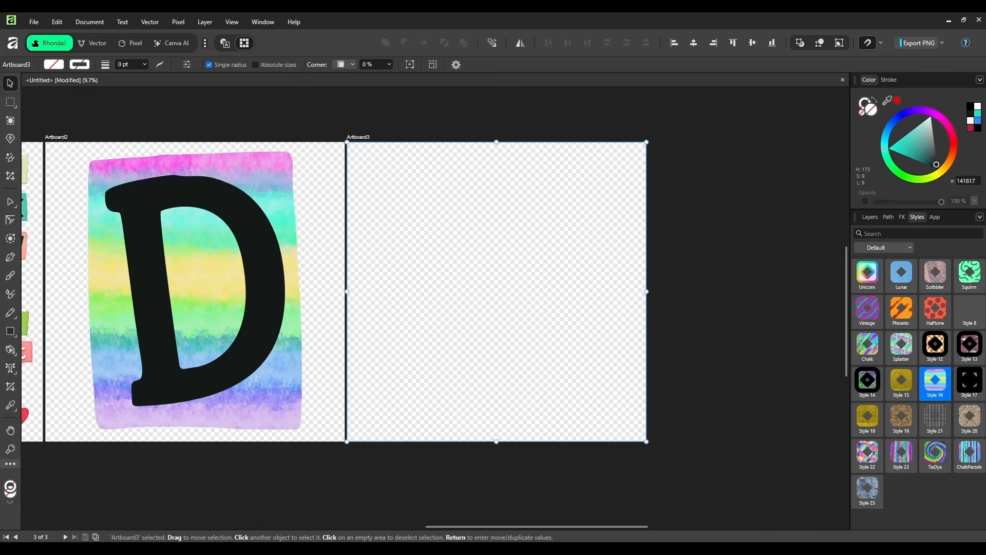
Place A.png on the empty third artboard, shrink it, tilt it slightly counterclockwise and position it near the artboard's upper-left corner.
click(502, 233)
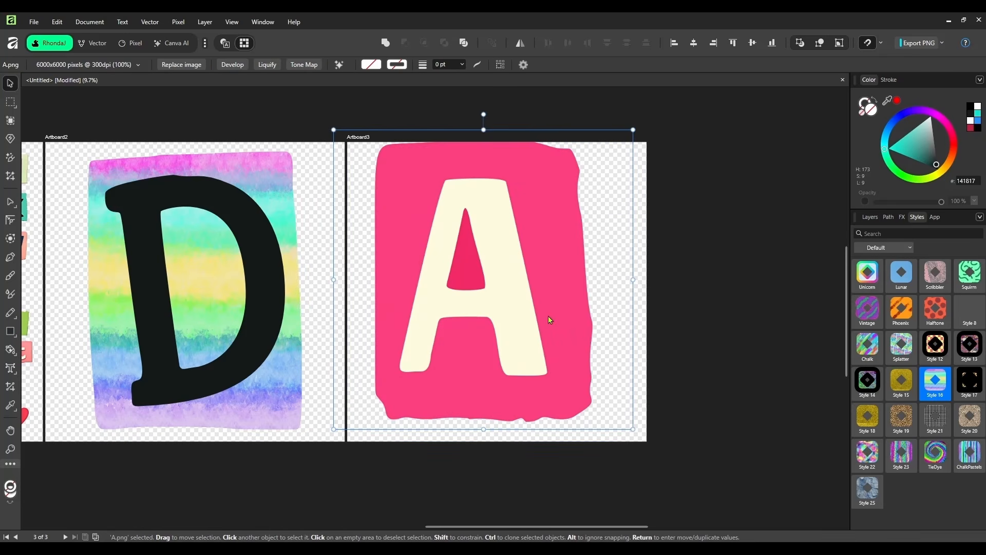
drag(621, 424, 401, 212)
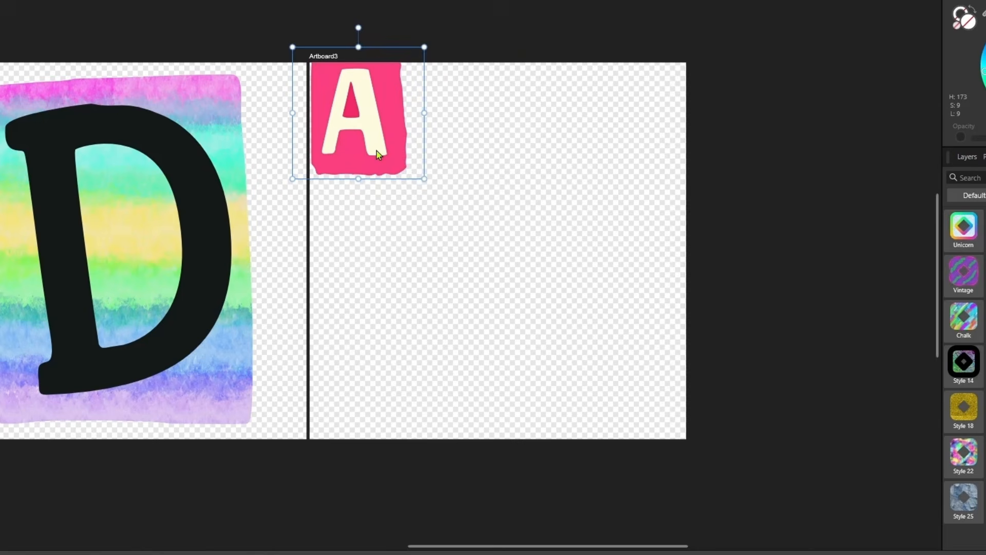
drag(377, 150, 412, 181)
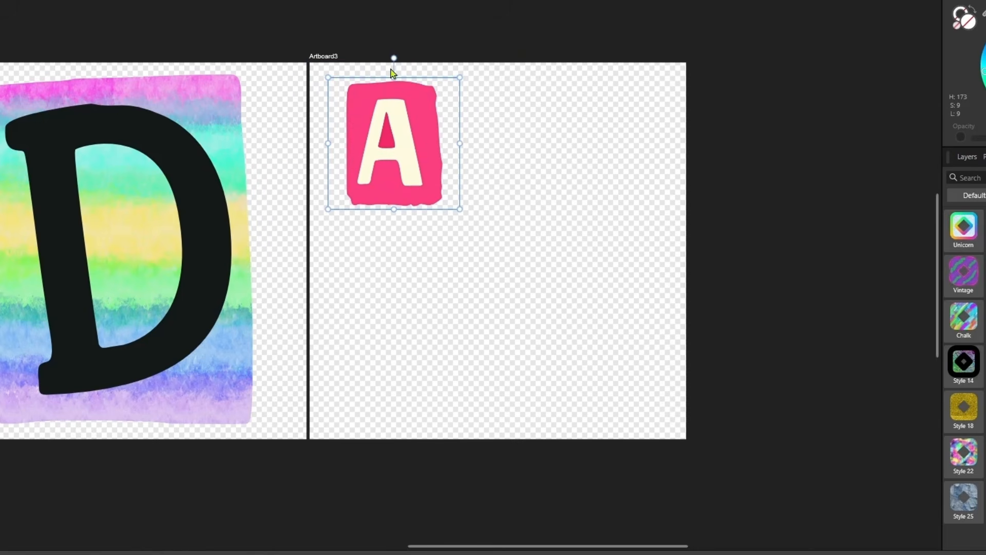
drag(394, 57, 386, 58)
drag(396, 149, 391, 155)
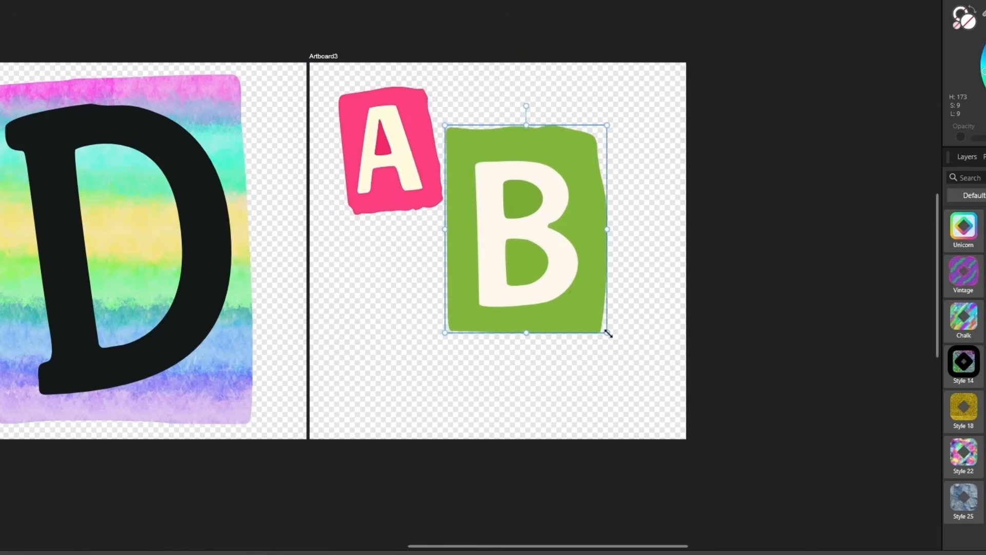
Shrink the green B image to about the size of the A and set it slightly lower, directly beside the A.
drag(608, 332, 543, 251)
drag(513, 241, 489, 219)
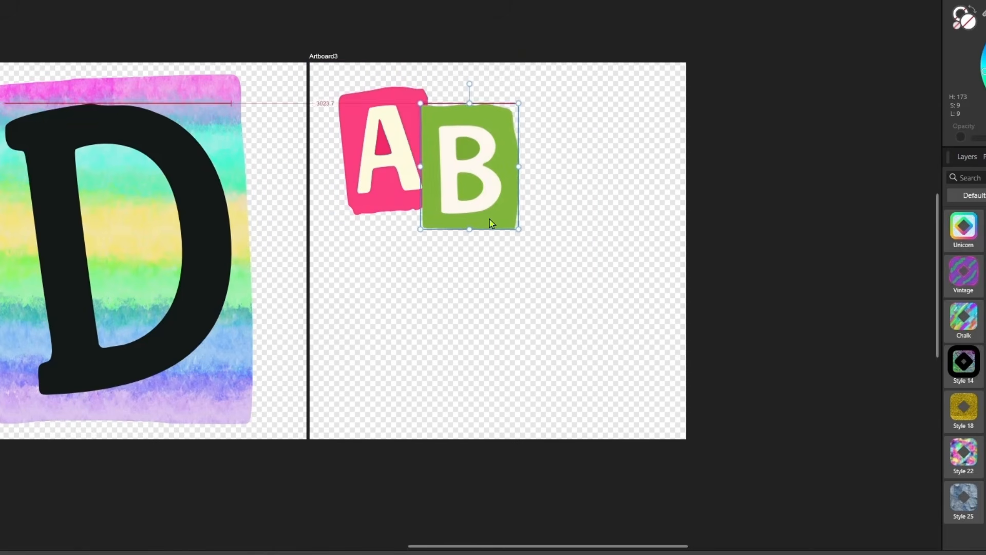
drag(489, 218, 499, 239)
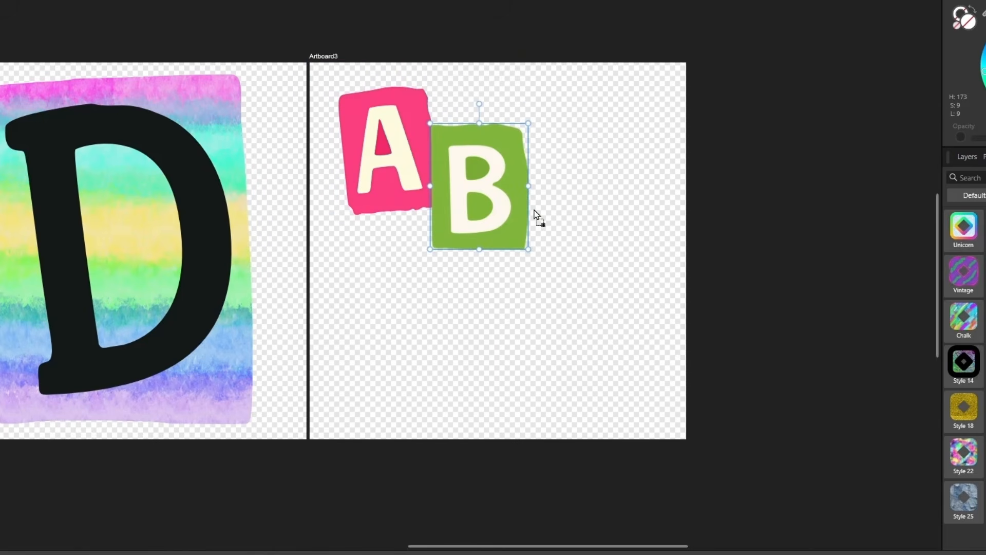
Place the black C image on the third artboard, shrink it, set it directly beside the B and tilt it slightly clockwise.
click(534, 209)
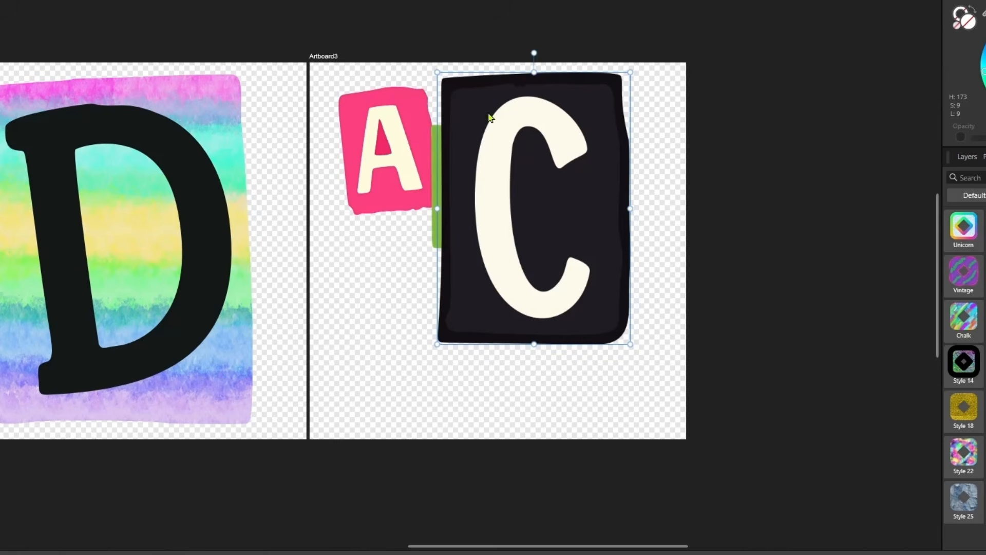
drag(437, 73, 528, 201)
drag(575, 289, 569, 194)
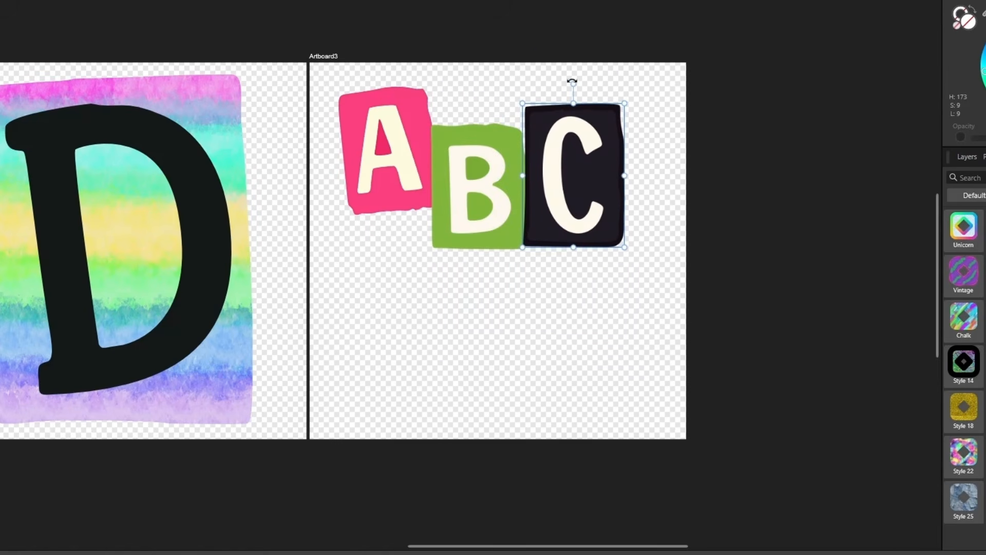
drag(572, 85, 582, 85)
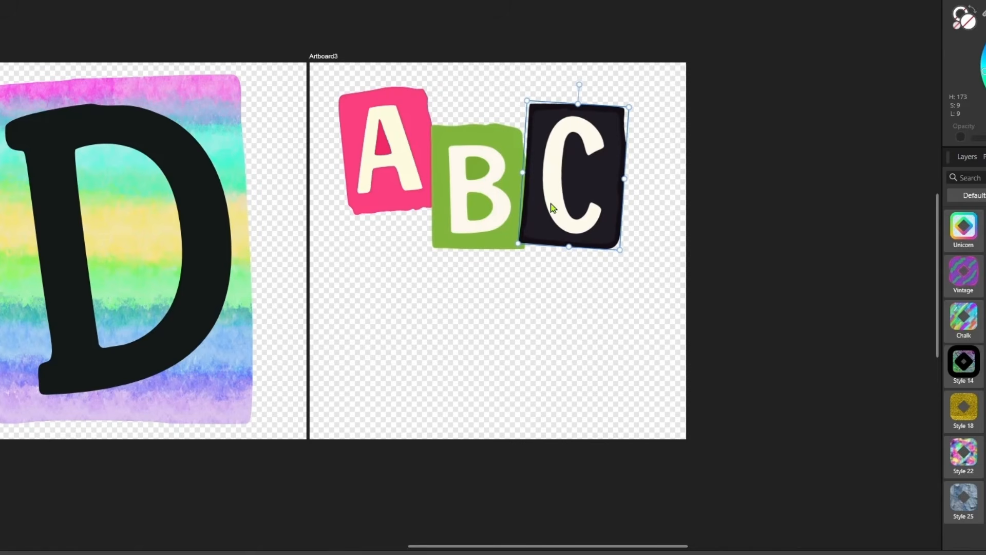
Place the rainbow D image, shrink it, position it overlapping the C's lower corner and tilt it clockwise.
click(600, 324)
drag(502, 194, 577, 293)
drag(599, 374, 575, 252)
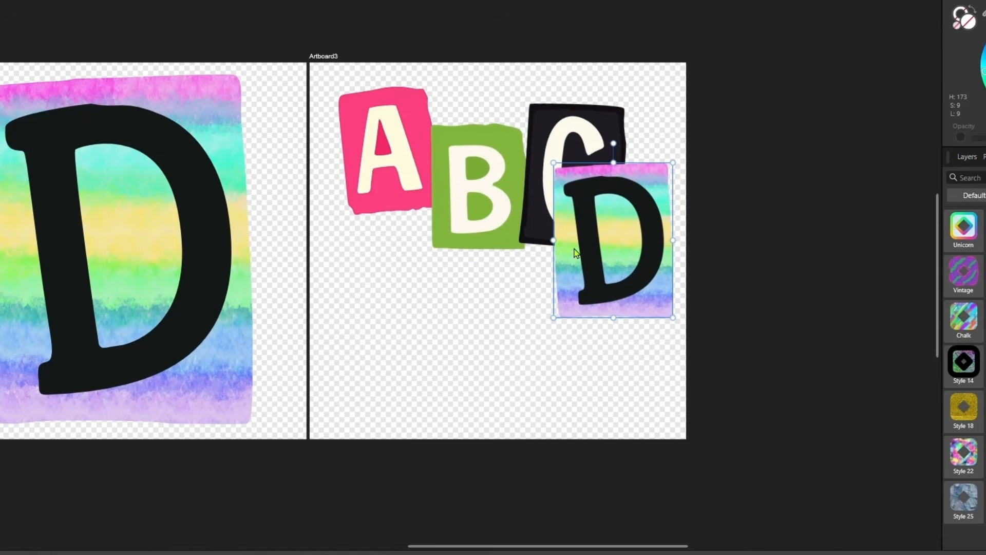
drag(624, 286, 632, 288)
drag(561, 165, 572, 177)
drag(626, 157, 642, 159)
Shrink all four letters together and reposition the D, B and A to form one close row.
drag(325, 71, 695, 361)
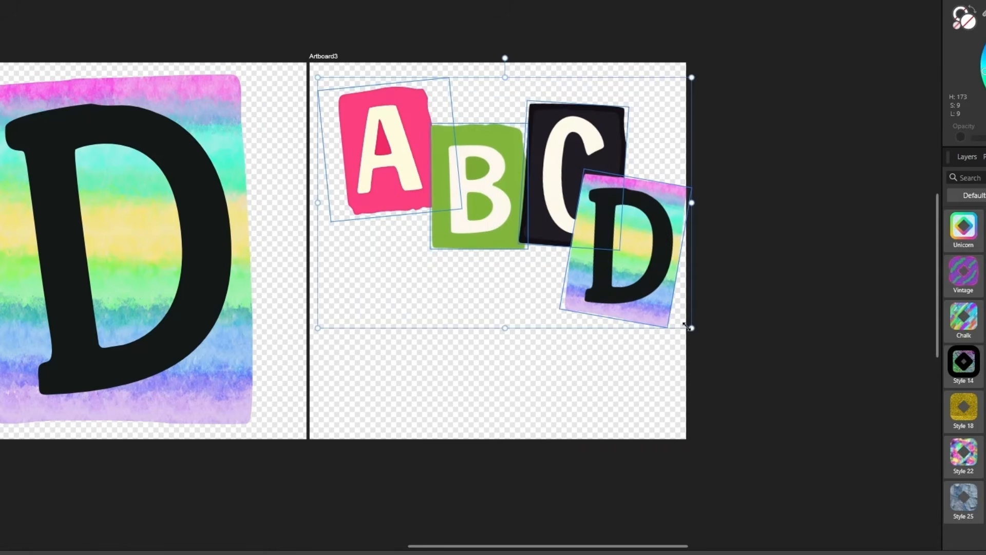
drag(685, 325, 628, 276)
drag(589, 209, 613, 198)
click(634, 276)
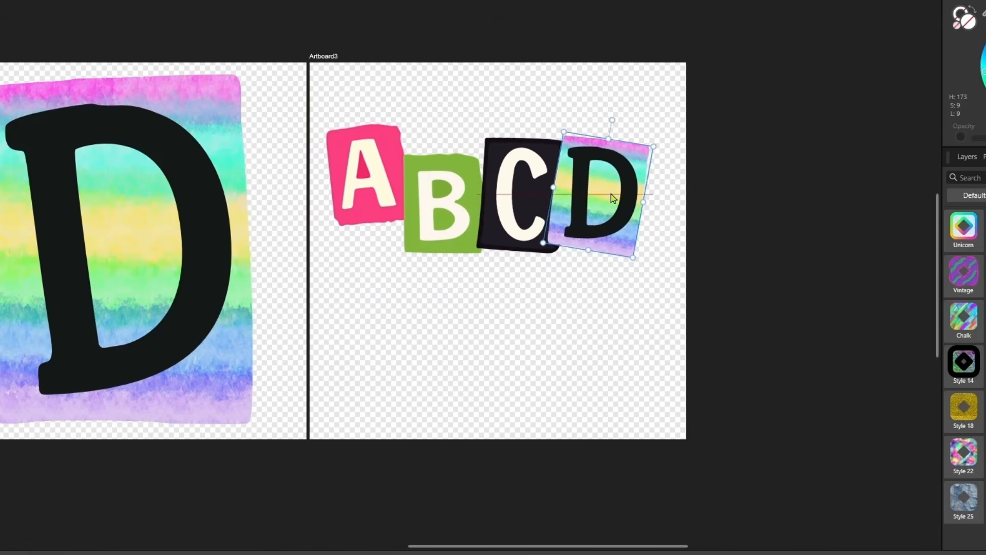
drag(612, 194, 614, 195)
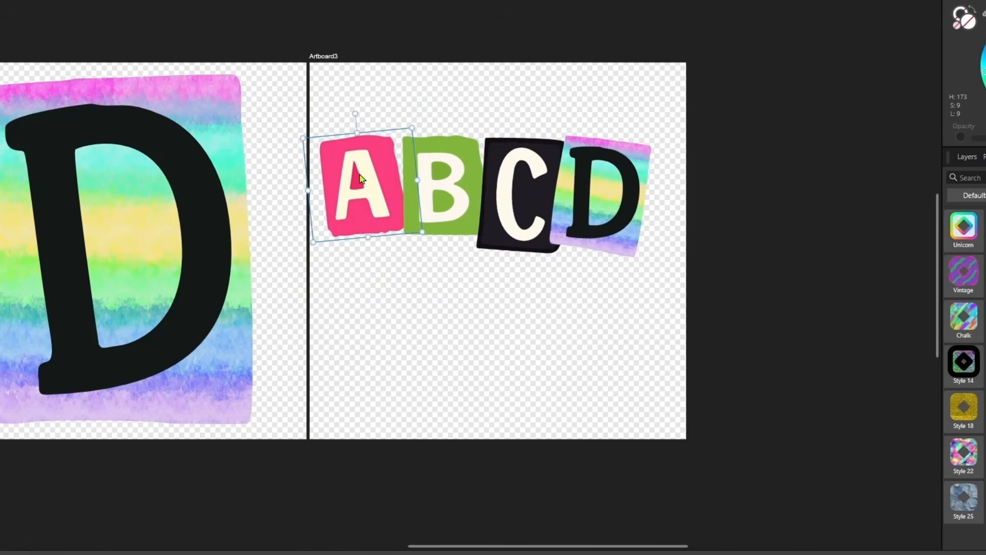
drag(359, 172, 362, 179)
click(508, 298)
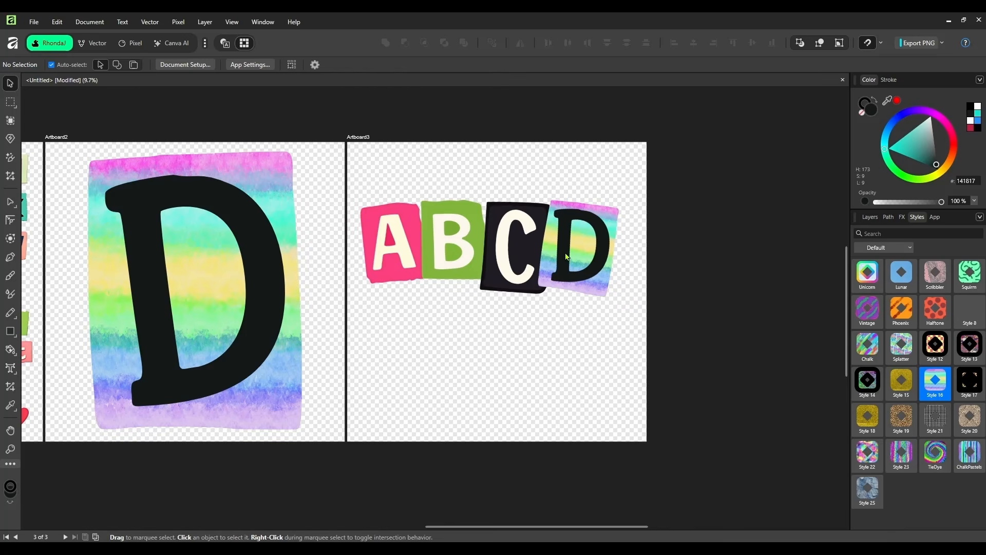
Rotate the D nearly upright beside the C and raise the C to line up with the row.
mouse_move(566, 256)
mouse_down()
mouse_move(585, 261)
mouse_move(566, 252)
mouse_up()
drag(590, 185, 573, 182)
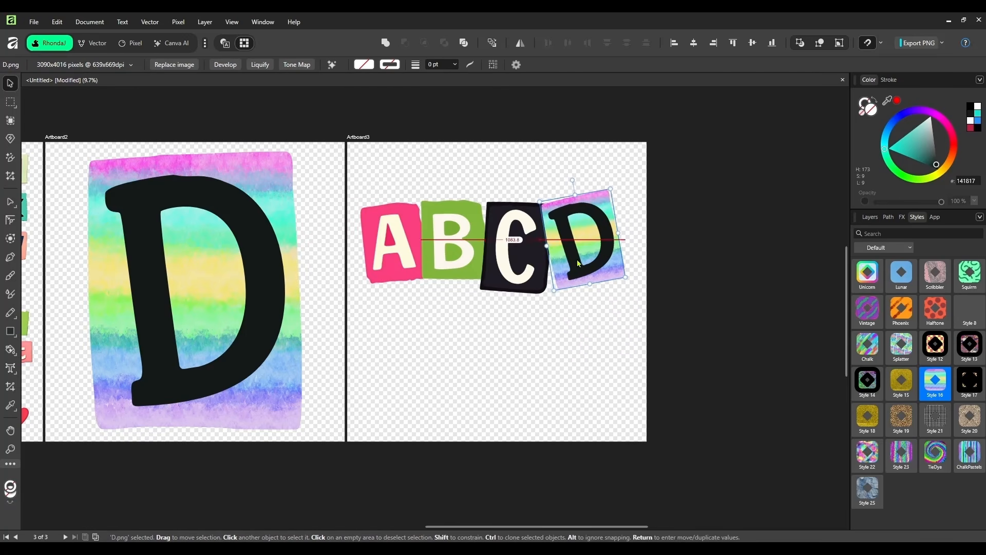
double_click(570, 181)
click(575, 319)
drag(518, 265, 515, 258)
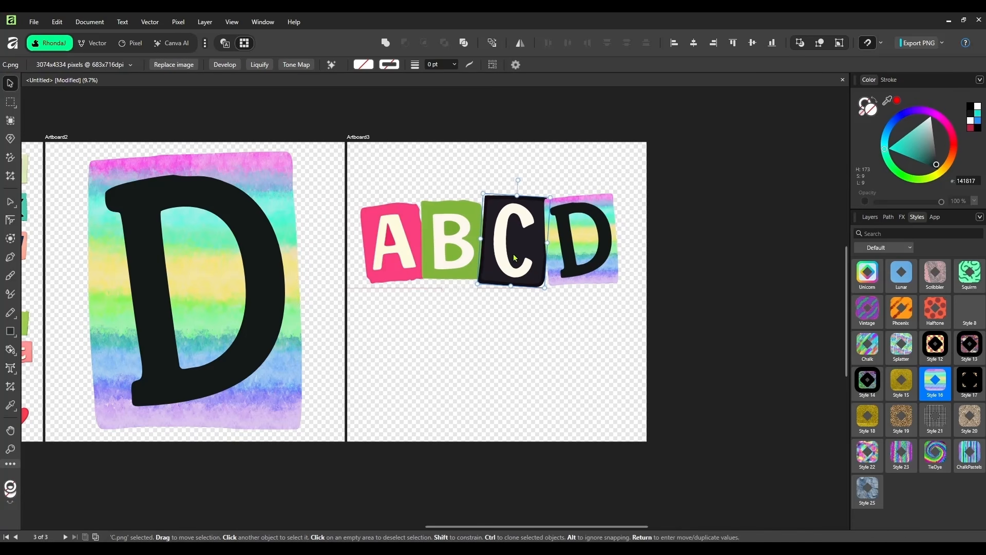
click(452, 356)
Delete the large rainbow D from the second artboard.
drag(436, 526, 257, 498)
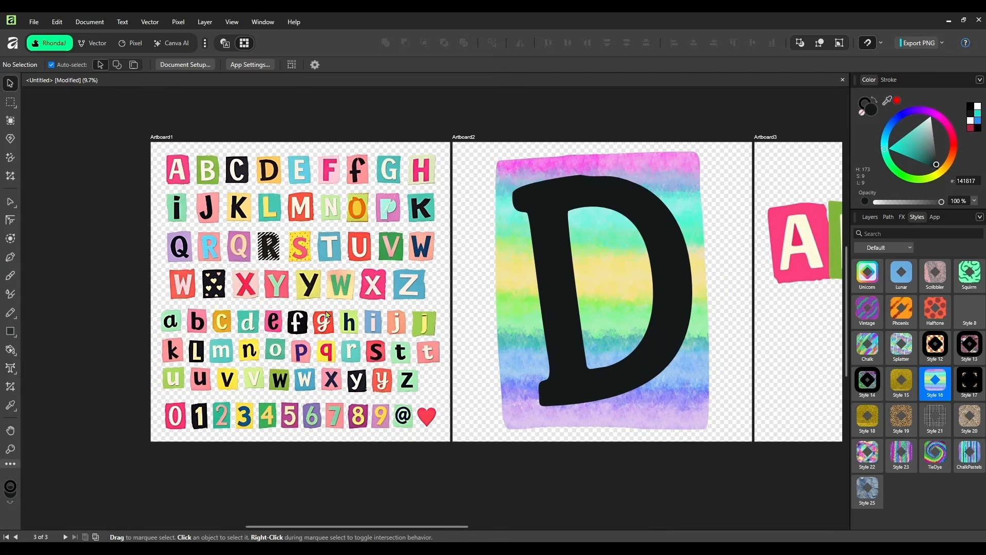
drag(476, 119, 717, 459)
key(Delete)
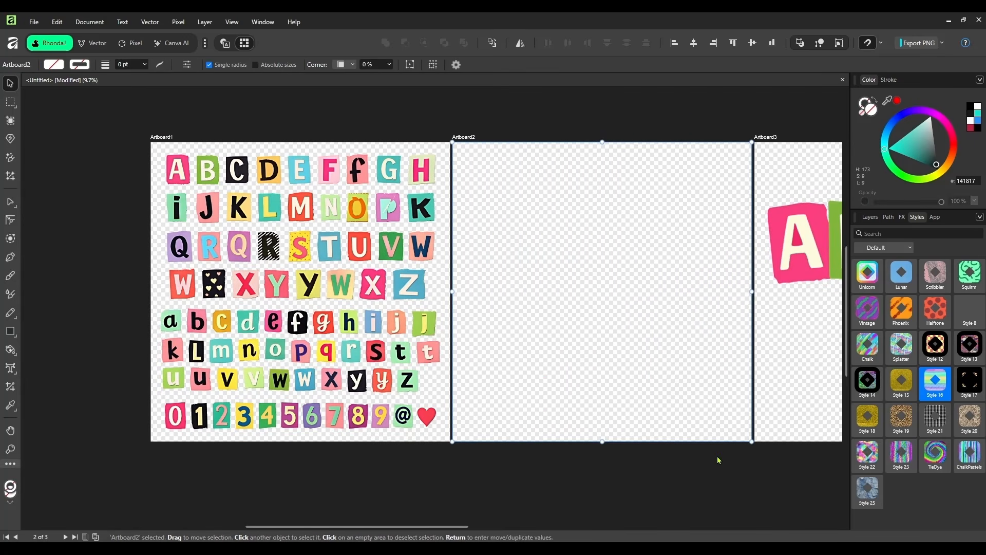
Copy the blue uppercase E from the GPT1.5.png letter sheet onto the empty second artboard and enlarge it to nearly the artboard's height.
click(298, 173)
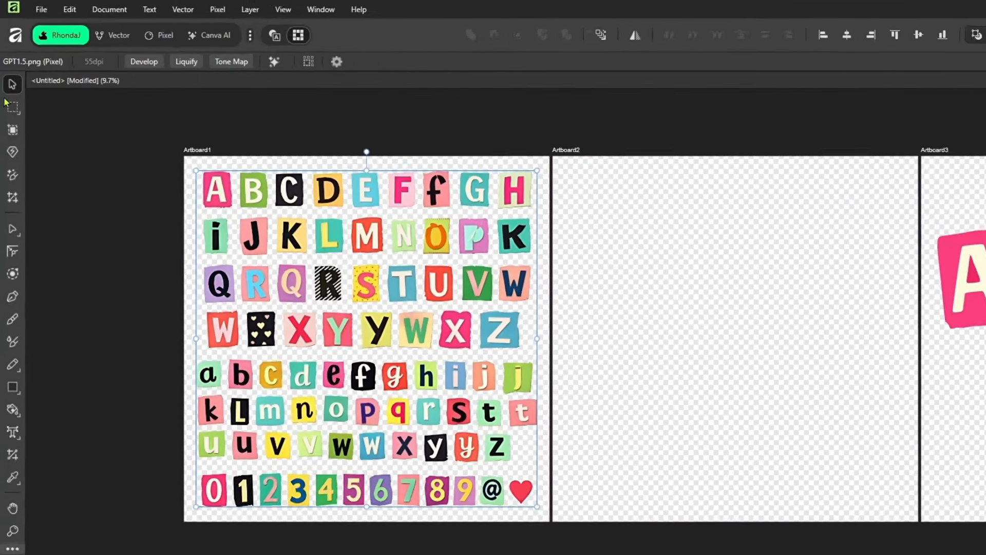
click(12, 107)
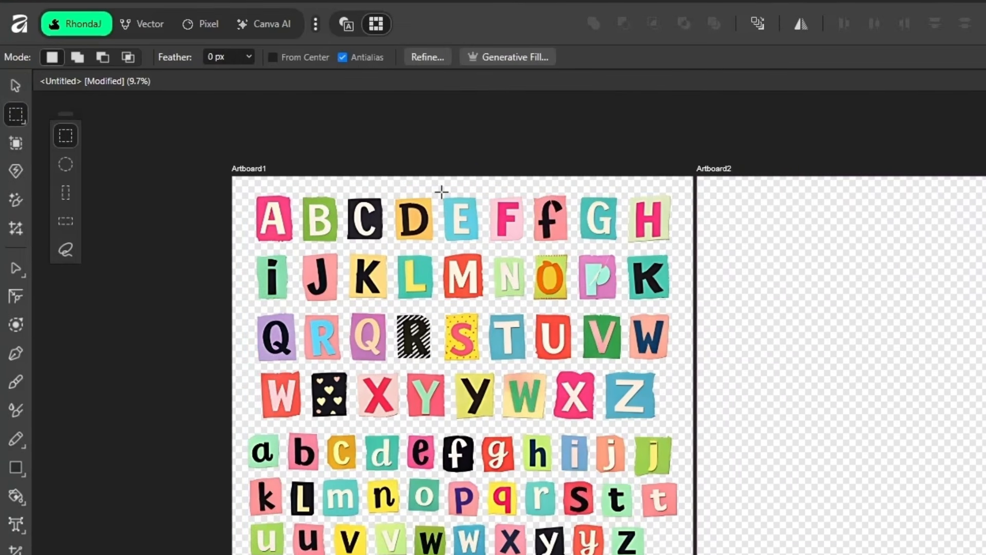
drag(350, 168, 378, 203)
drag(477, 236, 485, 245)
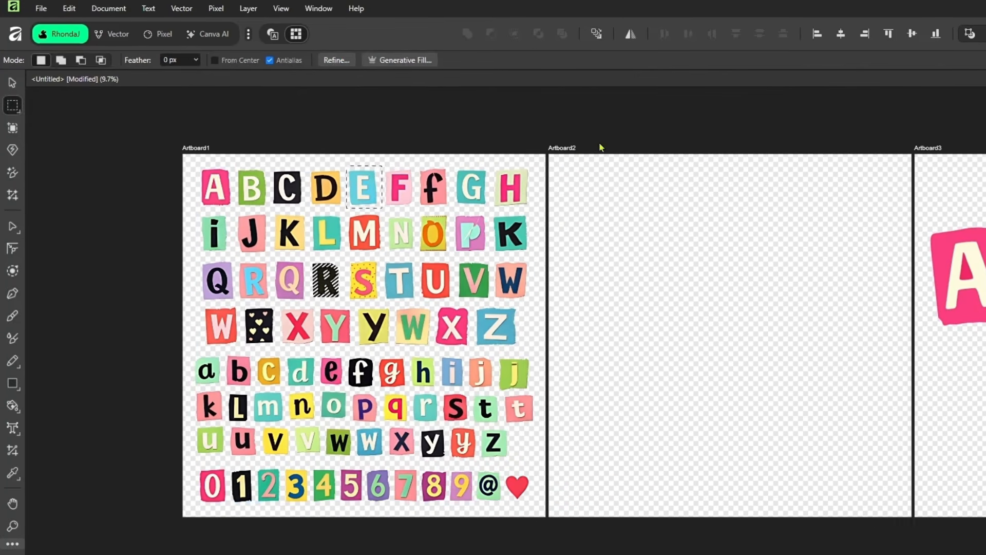
key(v)
click(577, 153)
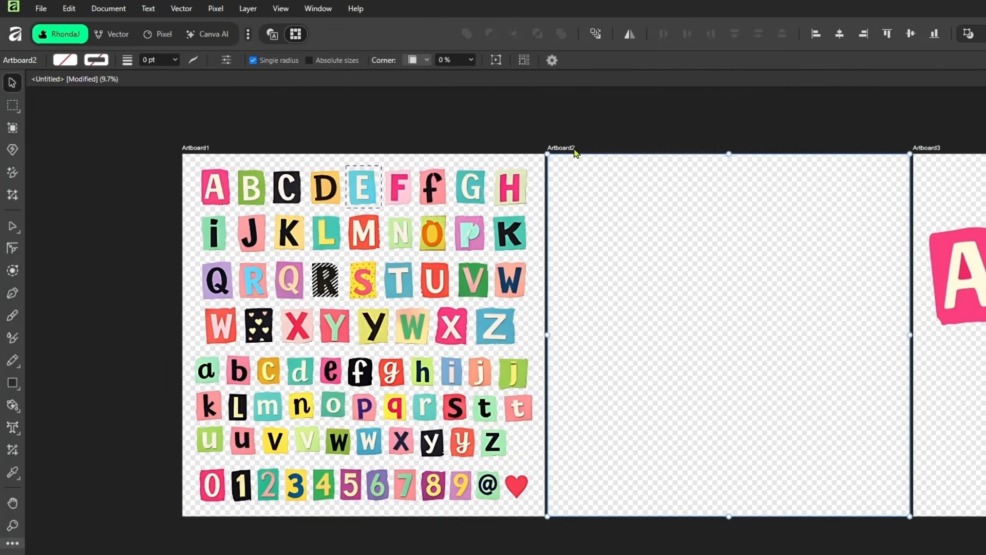
key(ctrl+v)
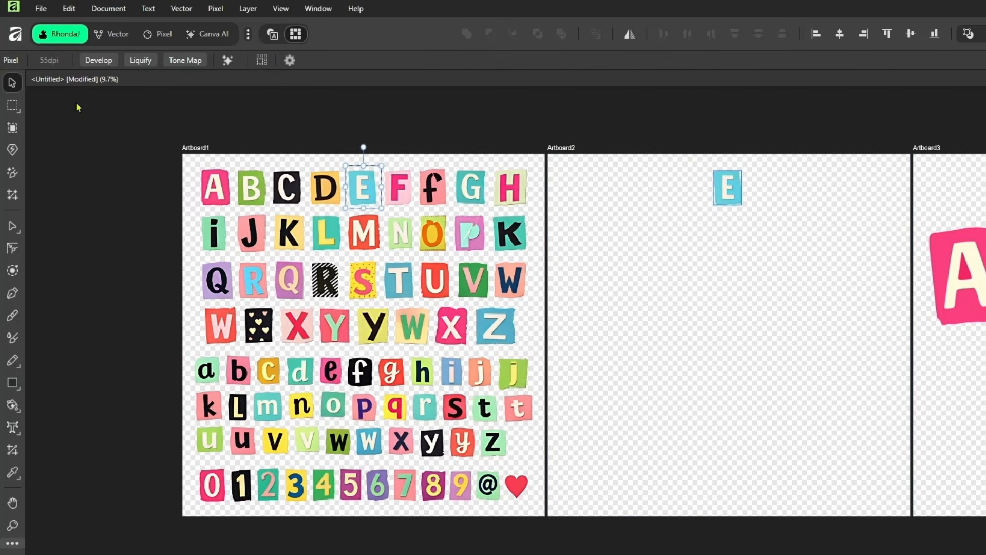
drag(729, 191, 746, 387)
drag(678, 315, 762, 400)
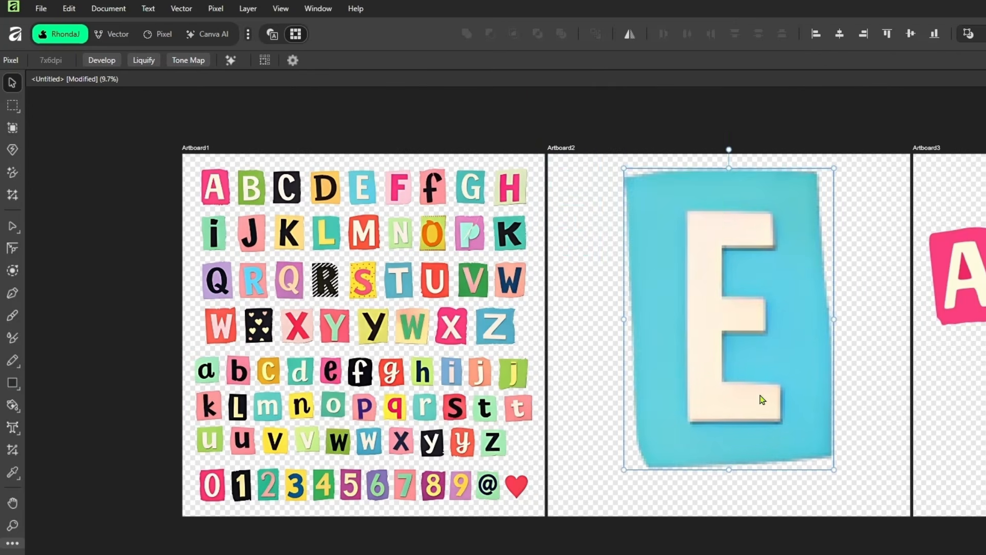
Vectorise the enlarged E with Image Trace and ungroup the traced result.
click(182, 8)
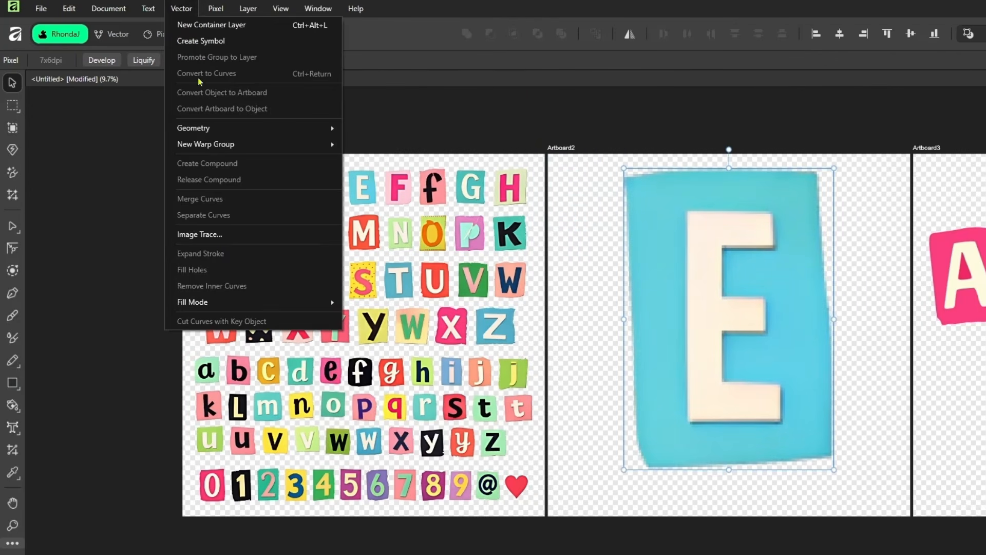
click(200, 235)
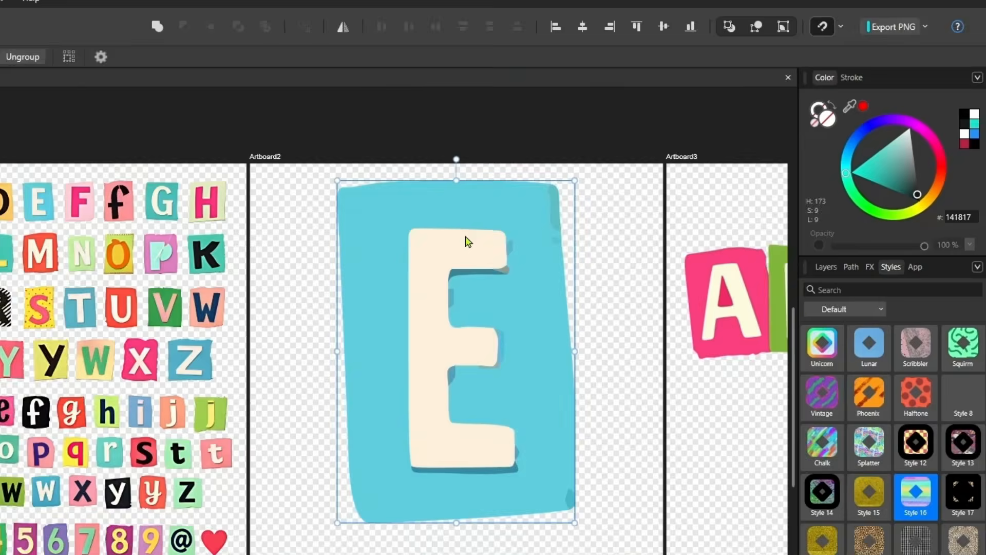
right_click(610, 198)
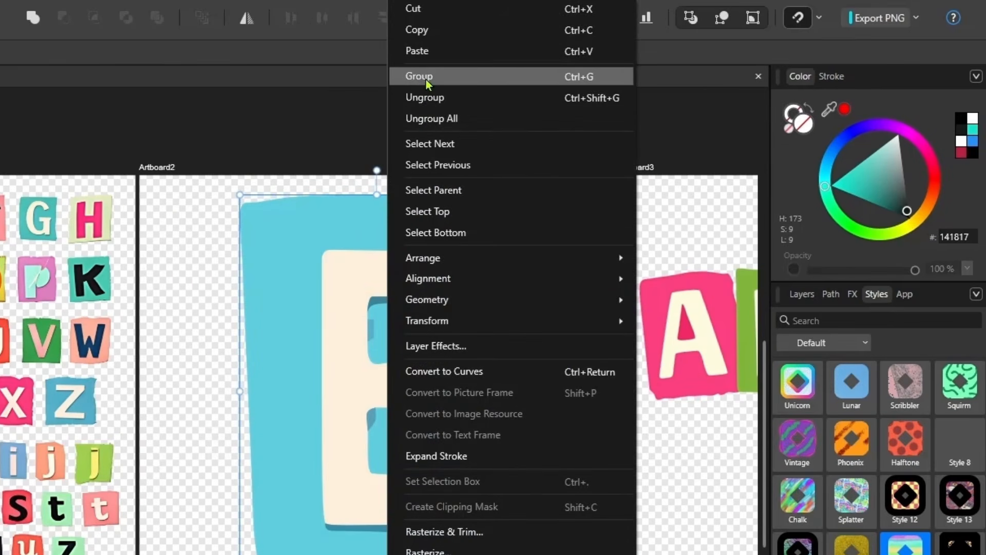
click(406, 98)
Try to remove the darker shadow slivers along the edge of the traced E's blue background by deleting them.
click(493, 232)
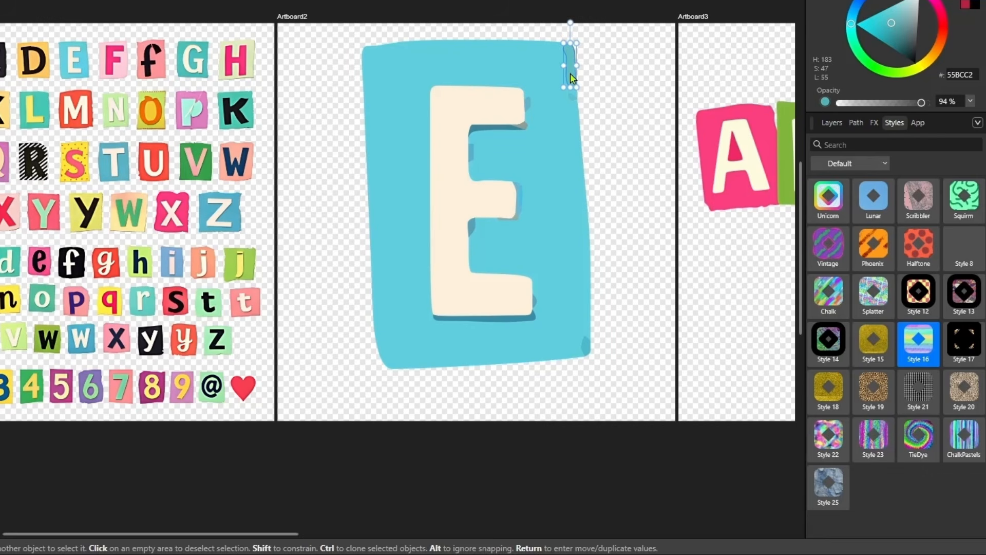
key(Delete)
click(586, 343)
key(Delete)
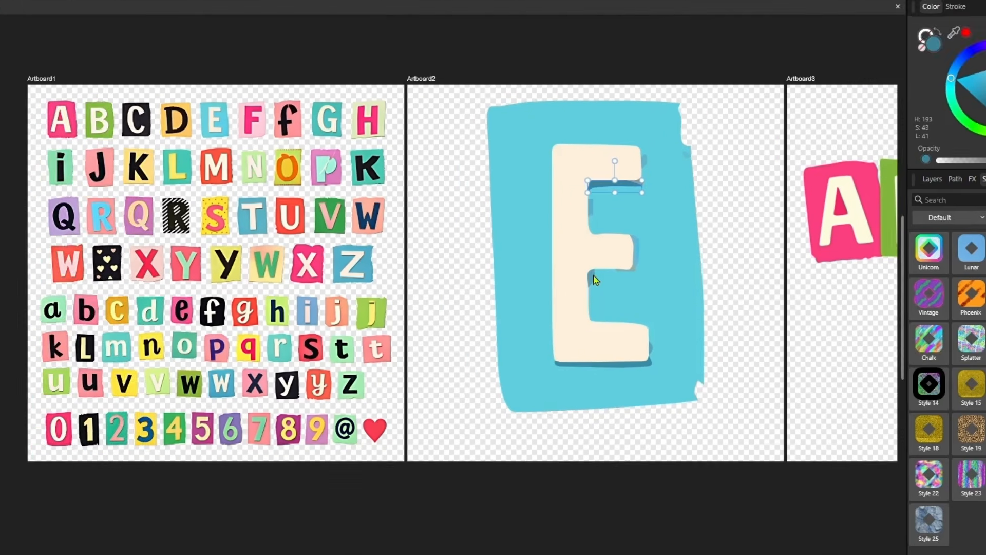
click(471, 227)
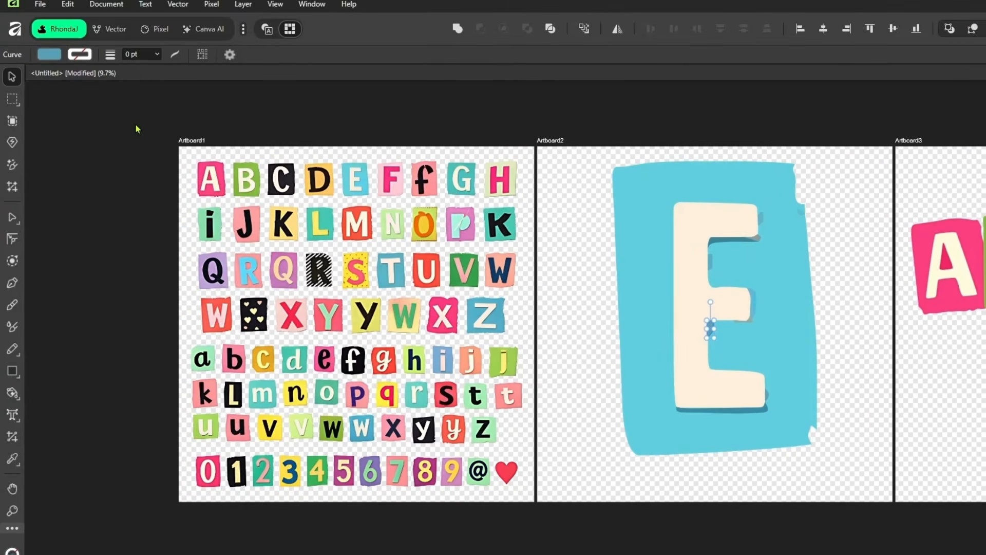
Undo the deletions of the edge slivers on the traced E's background.
click(68, 4)
click(68, 25)
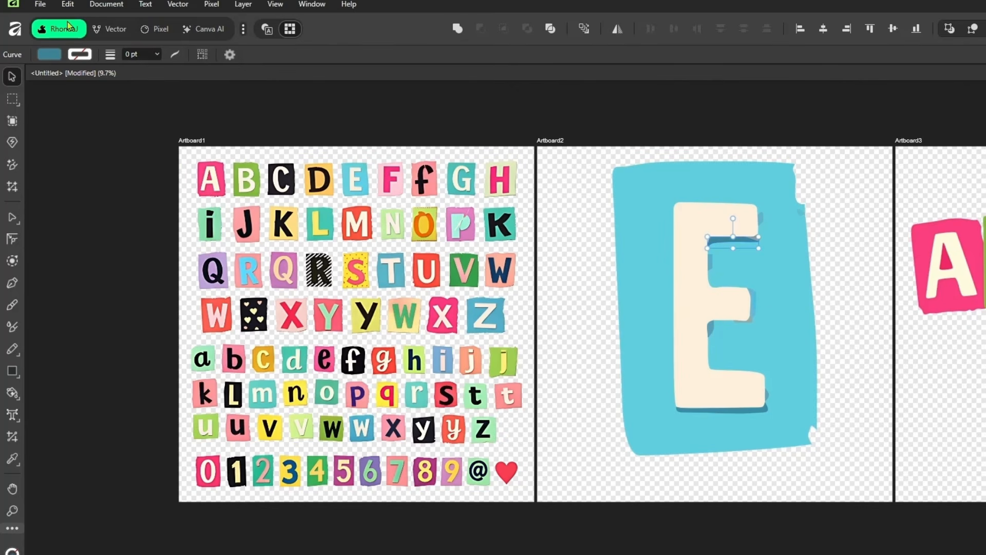
click(85, 123)
key(ctrl+z)
key(ctrl+z)
key(ctrl+z)
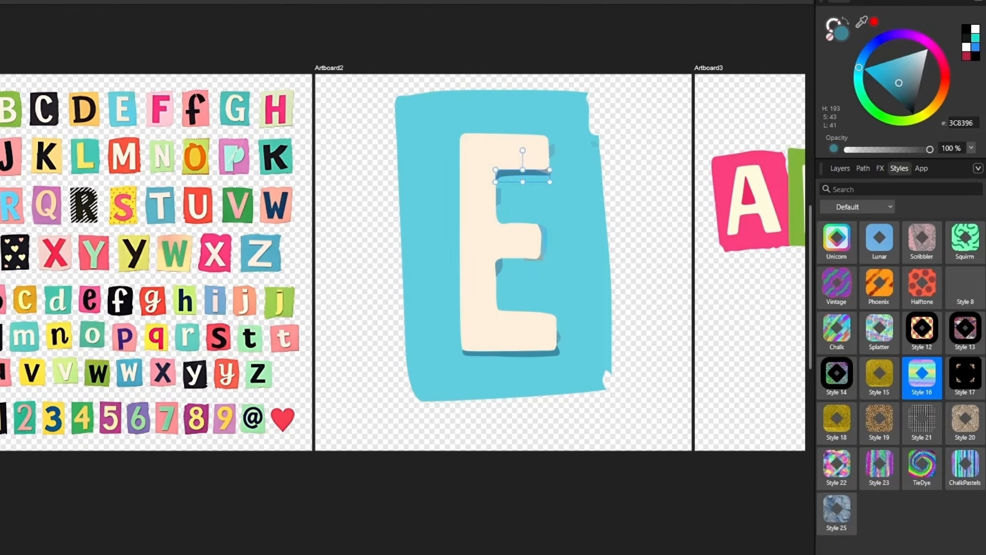
Move the cream E aside onto the first artboard and merge all the remaining blue background curves into one shape with Add.
click(482, 234)
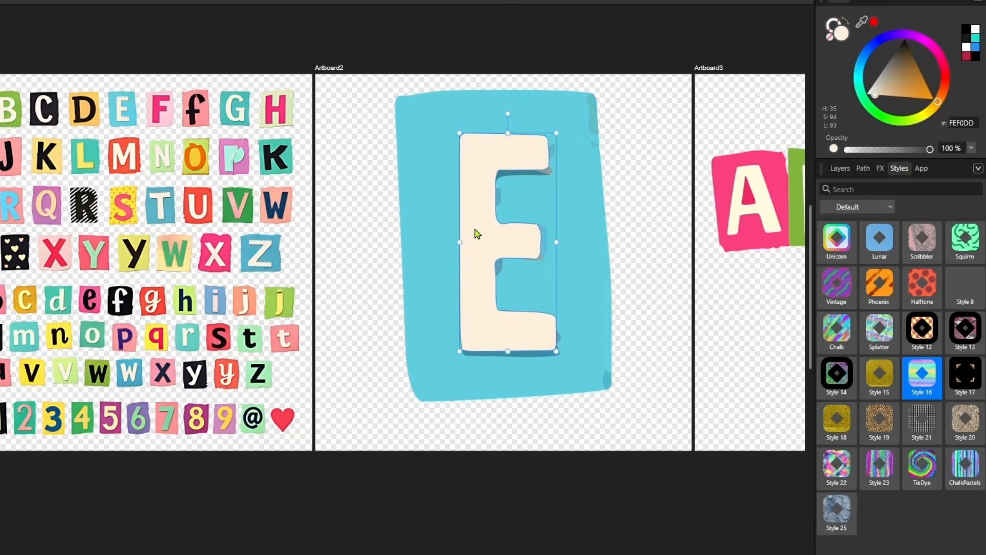
drag(473, 229, 215, 337)
drag(375, 55, 635, 441)
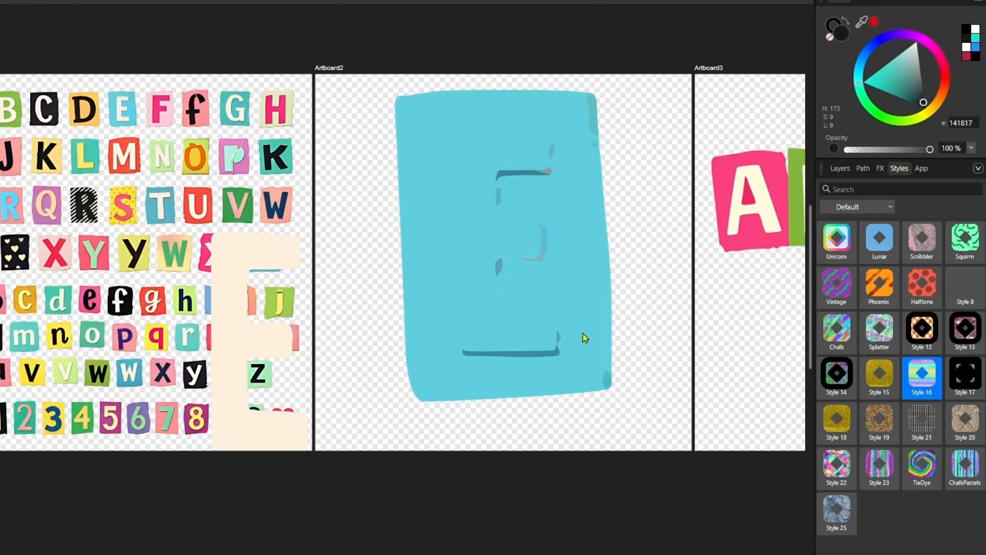
click(840, 168)
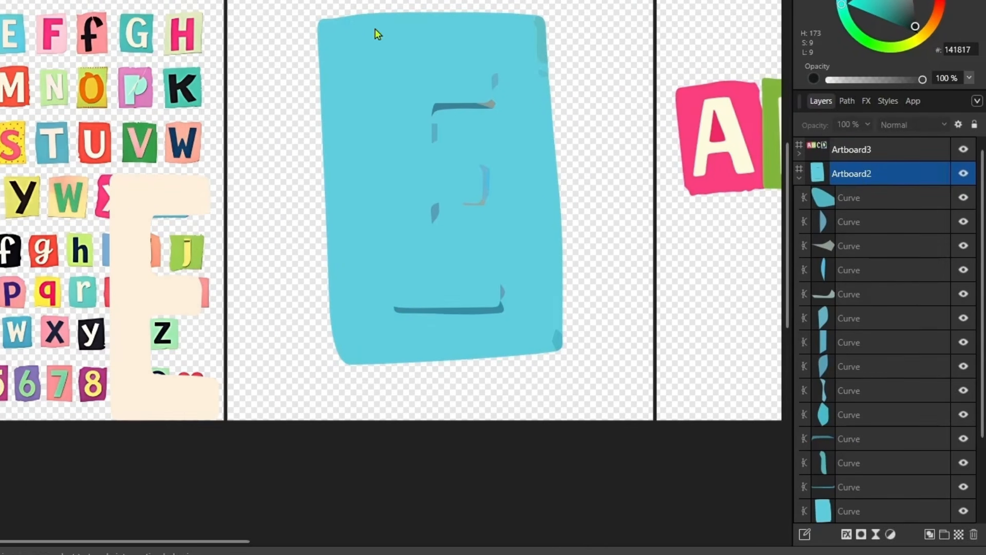
drag(444, 104, 631, 411)
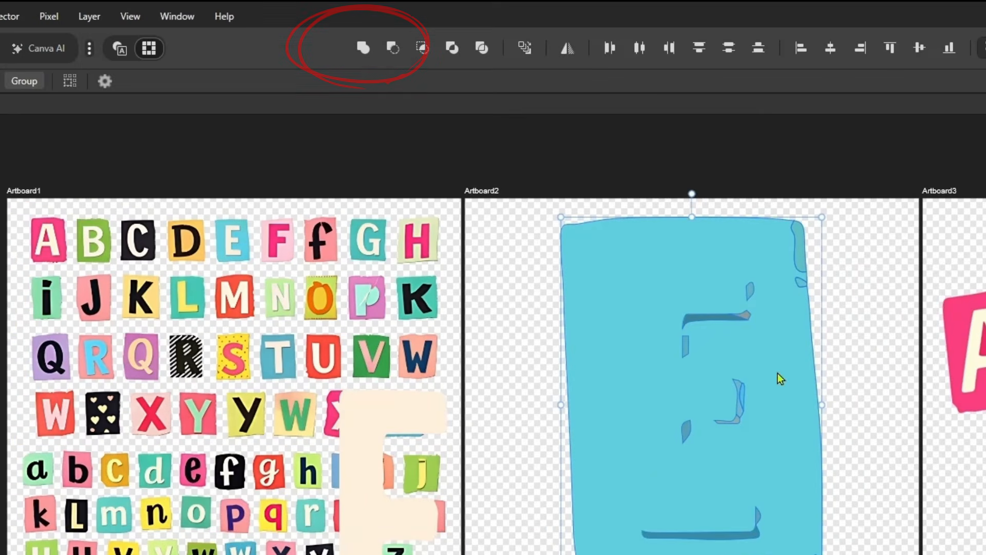
click(363, 47)
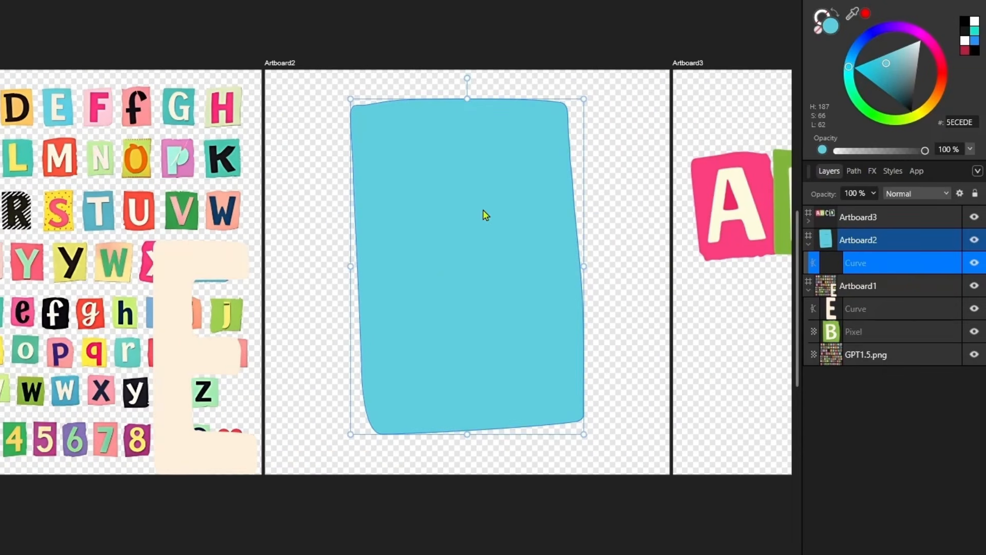
Move the cream E back onto the merged blue shape and enlarge it to fill more of the background.
drag(229, 358, 469, 233)
drag(501, 355, 544, 389)
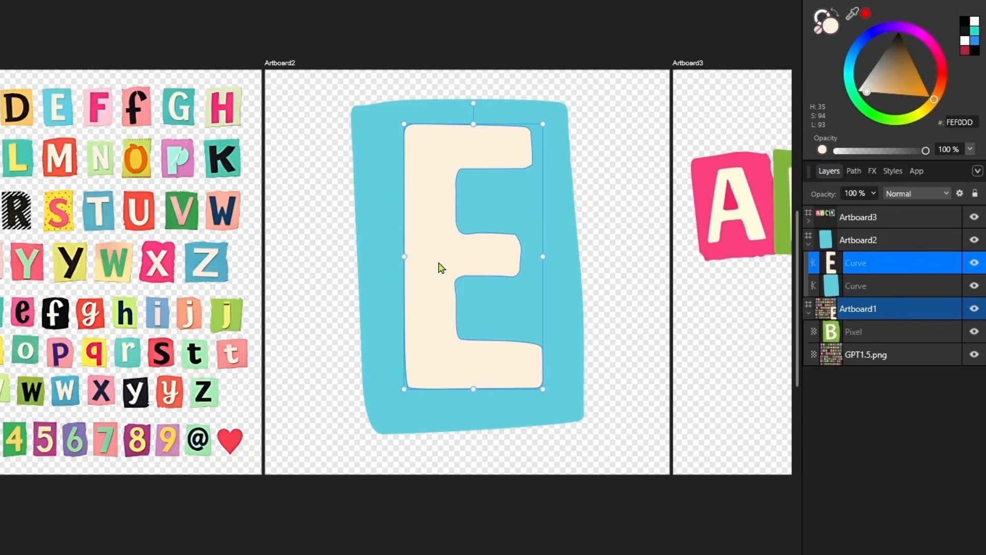
click(546, 192)
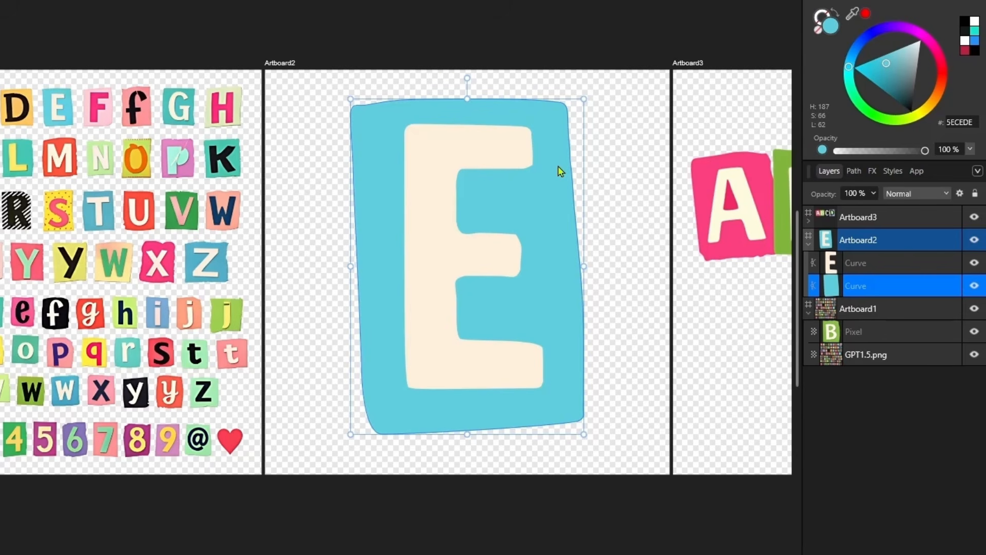
Add a 3D layer effect to the cream E and increase the effect's radius.
click(462, 149)
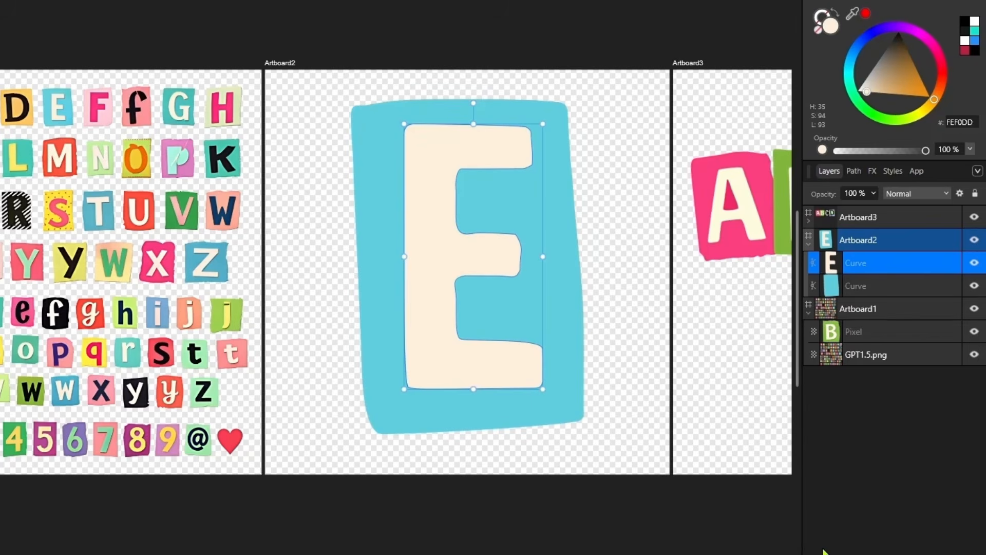
click(858, 553)
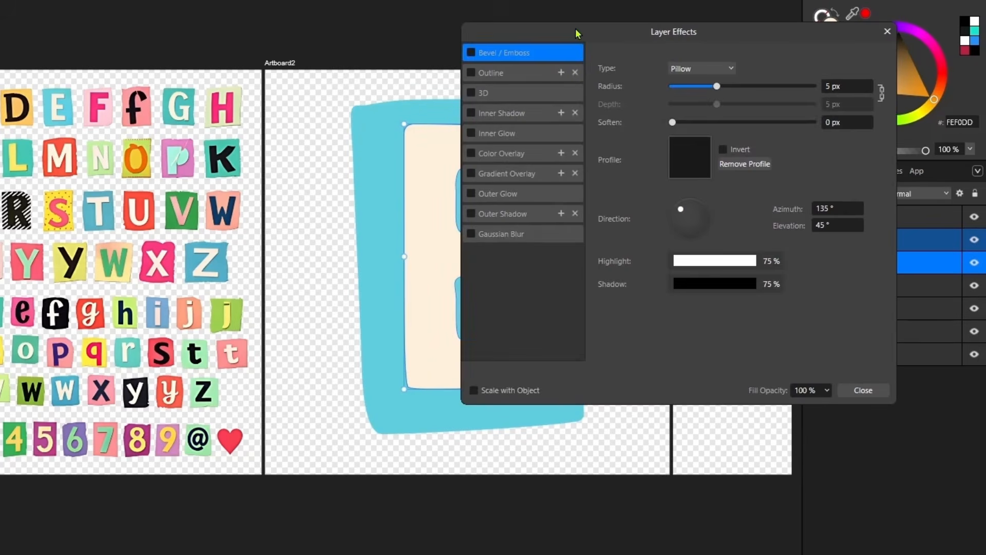
drag(576, 34, 700, 22)
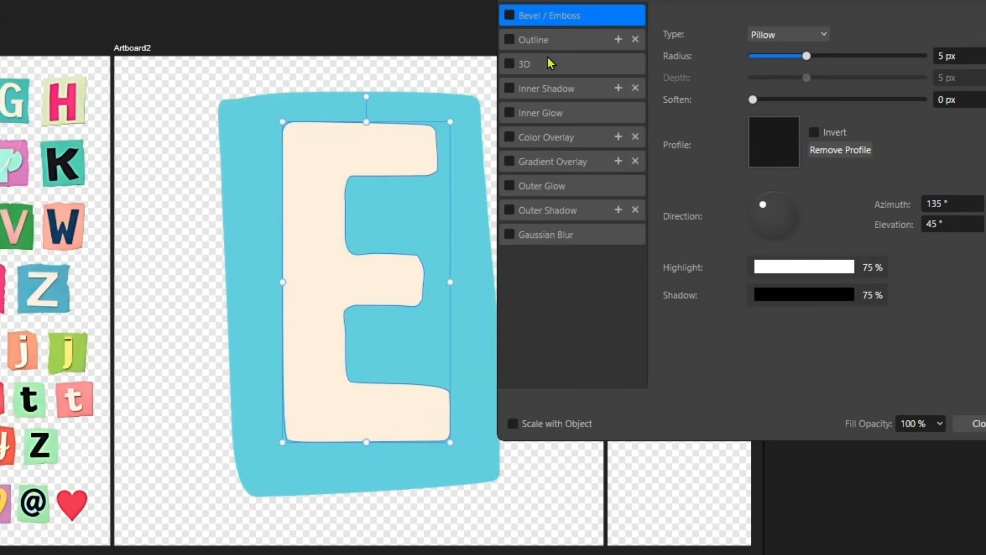
click(550, 63)
click(510, 64)
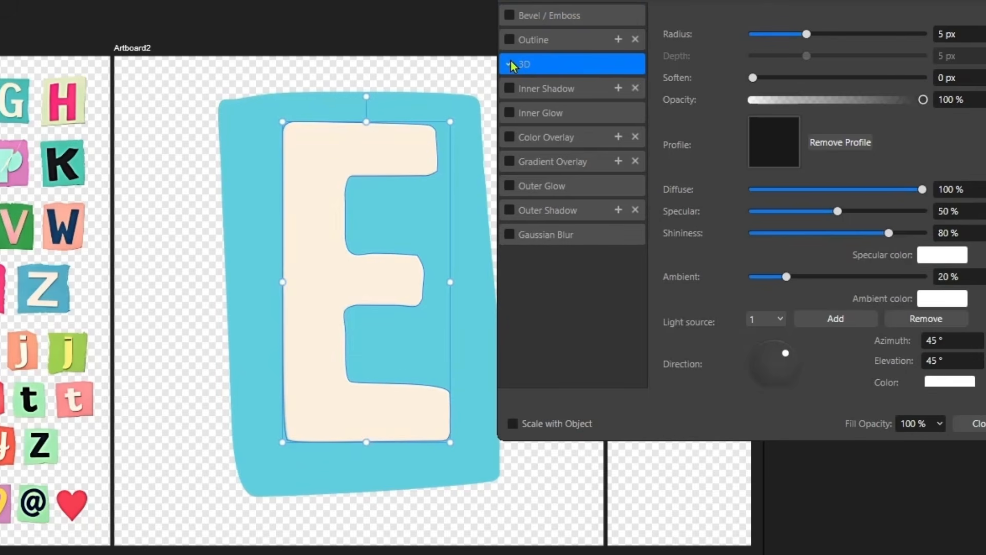
mouse_move(808, 34)
mouse_down()
mouse_move(854, 44)
mouse_move(843, 47)
mouse_up()
Add a 3D layer effect to the blue background shape behind the E and close the layer effects.
click(247, 119)
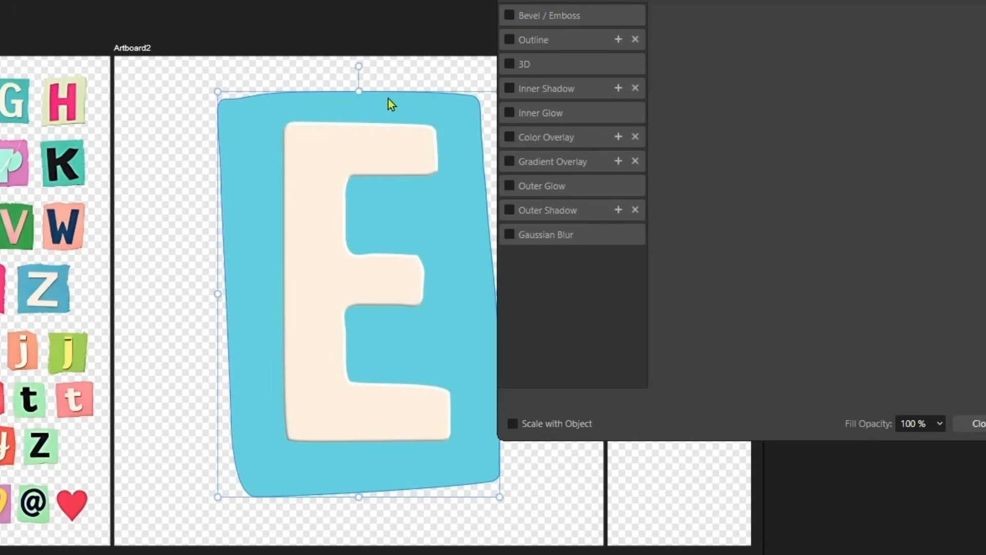
click(540, 69)
click(512, 64)
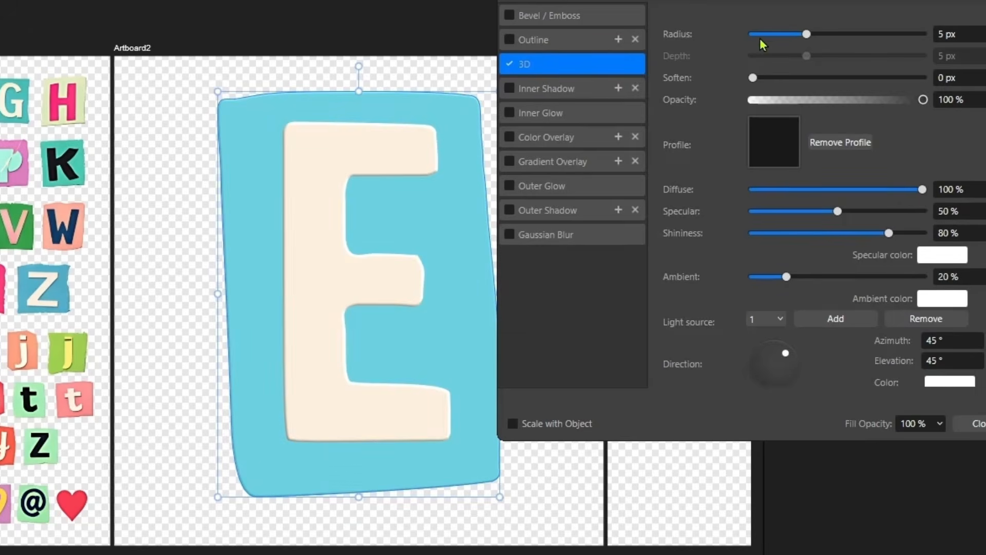
click(709, 1)
click(395, 260)
click(974, 424)
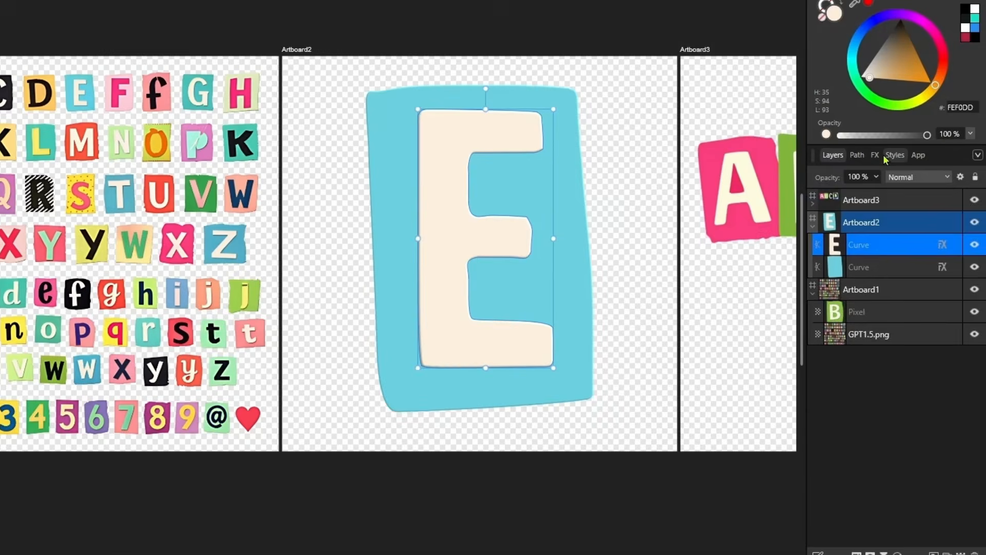
Try preset styles on the E, including Lunar, Halftone, Splatter and Style 15, ending with the leopard-print Style 19.
click(895, 156)
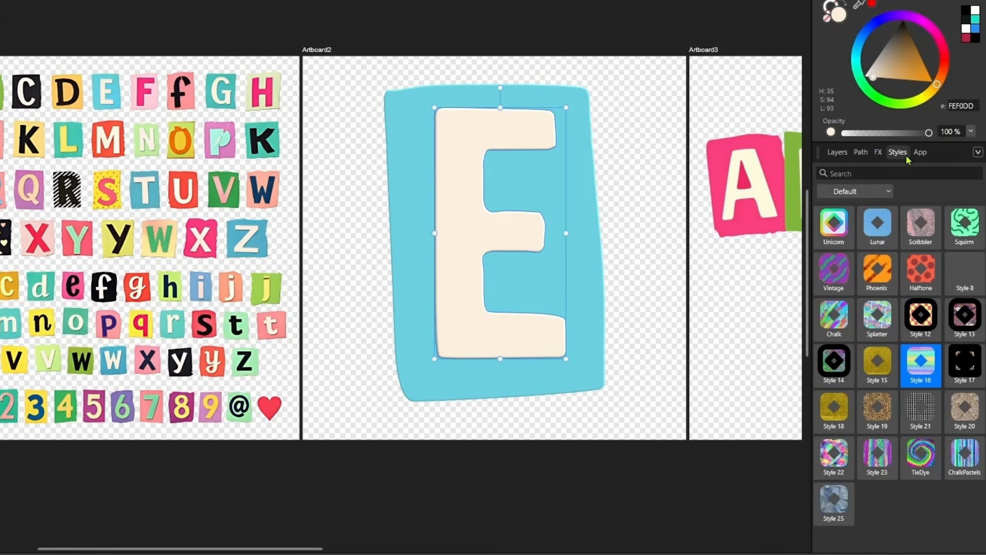
click(890, 240)
click(933, 237)
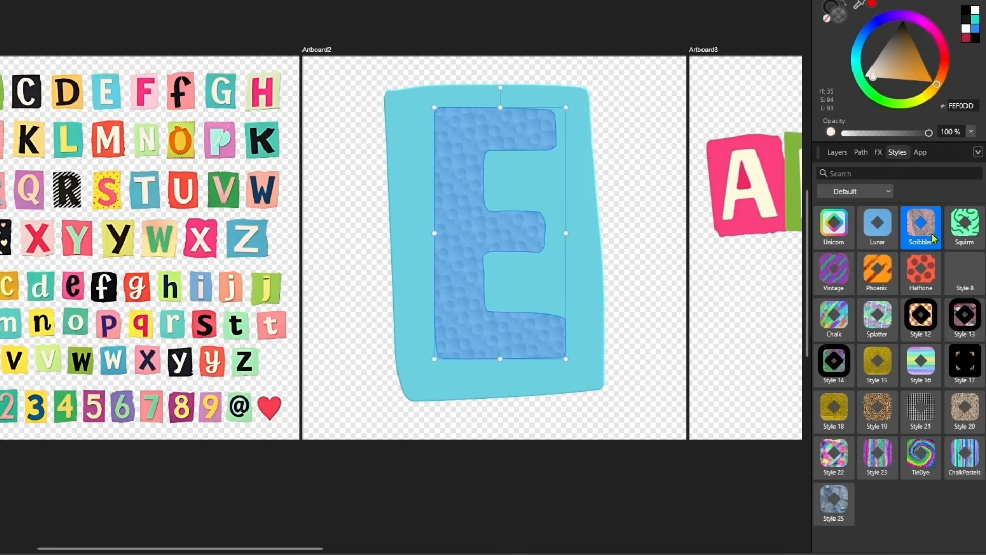
click(956, 240)
click(920, 275)
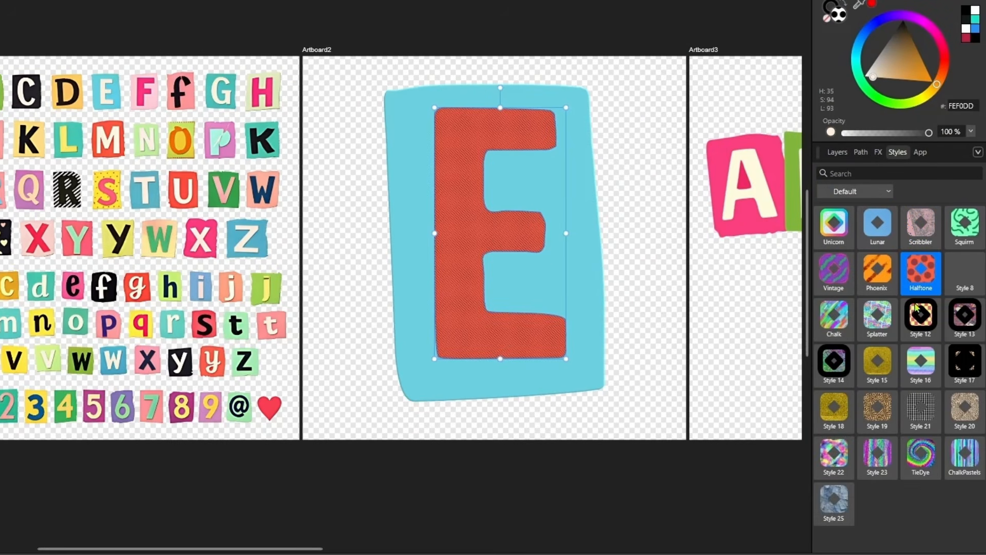
click(887, 321)
click(874, 364)
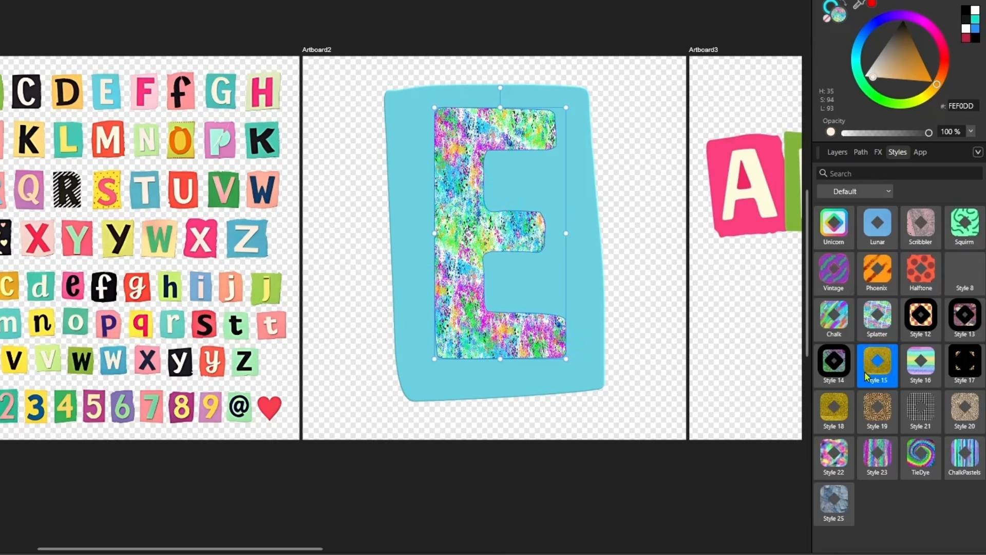
click(878, 408)
click(466, 124)
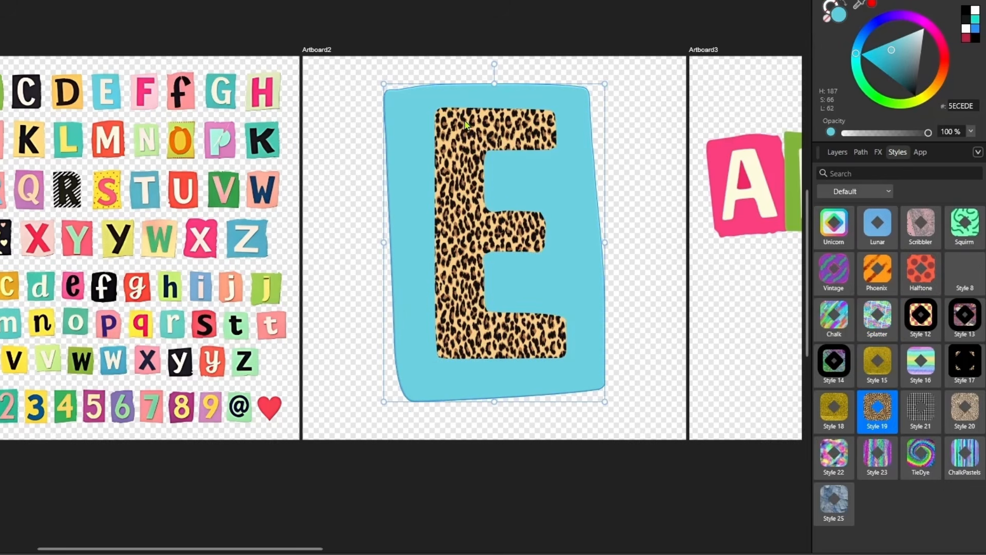
click(628, 184)
Replace the E's leopard-print fill with the near-white colour FCFFFF.
click(472, 167)
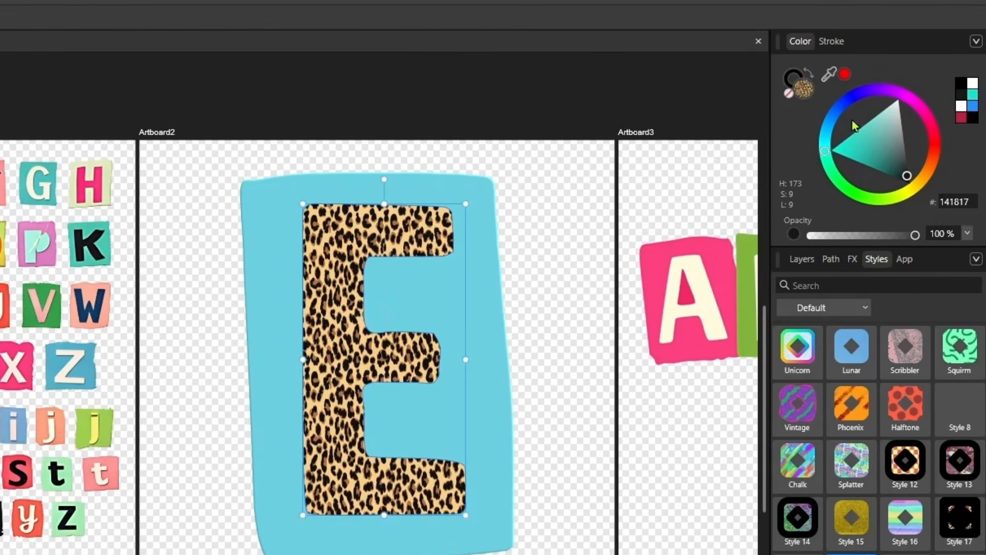
click(894, 59)
drag(871, 144, 898, 99)
click(580, 401)
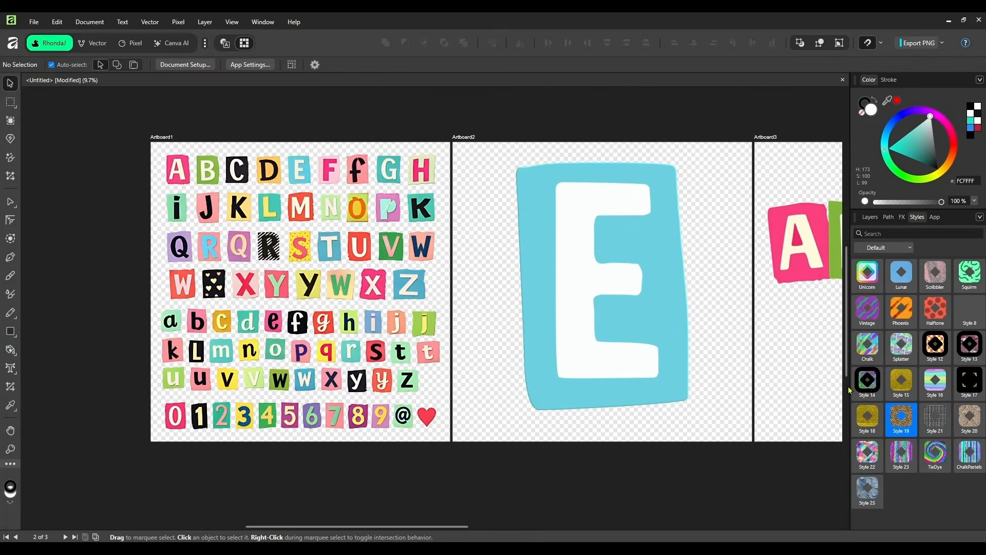
Reselect the white E and apply the preset Style 14 to it.
key(ctrl+z)
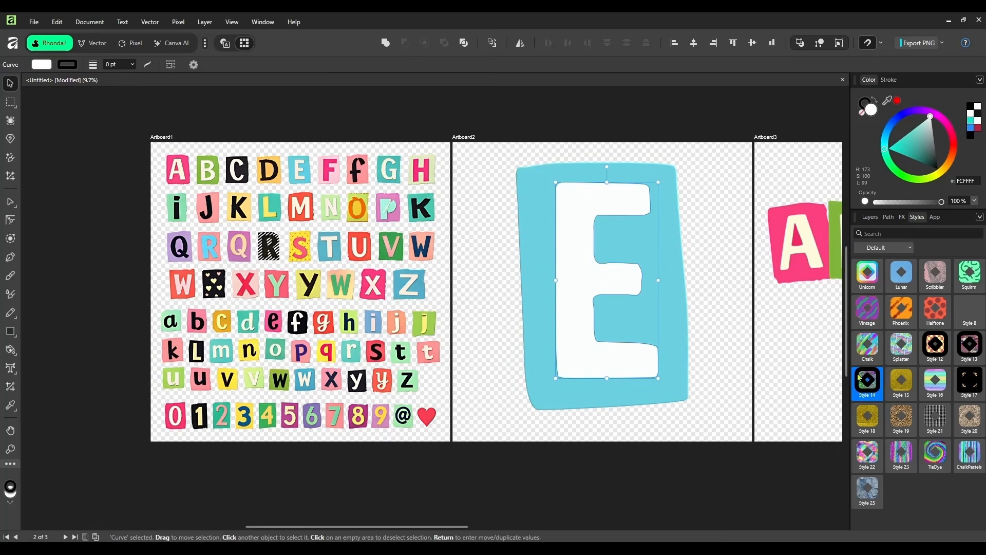
click(868, 381)
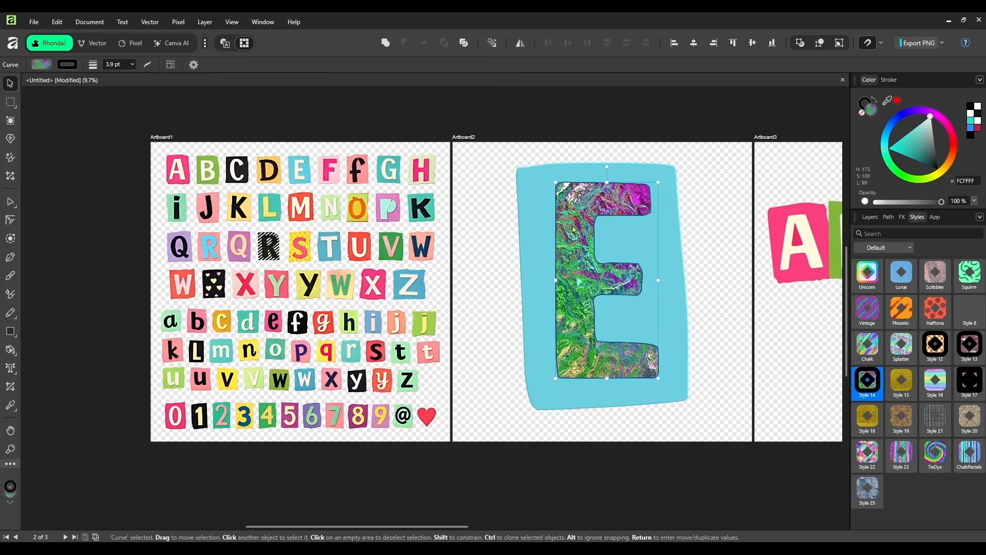
key(ctrl+d)
Apply the Unicorn style to the E, try several fill colours and settle on the dark purple 6C3C70.
click(573, 308)
click(872, 277)
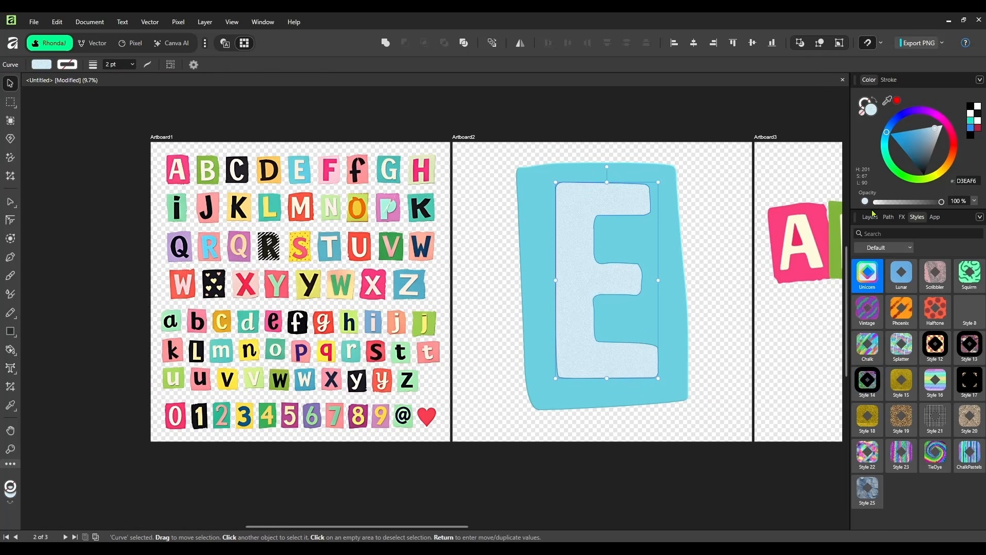
drag(913, 140, 904, 133)
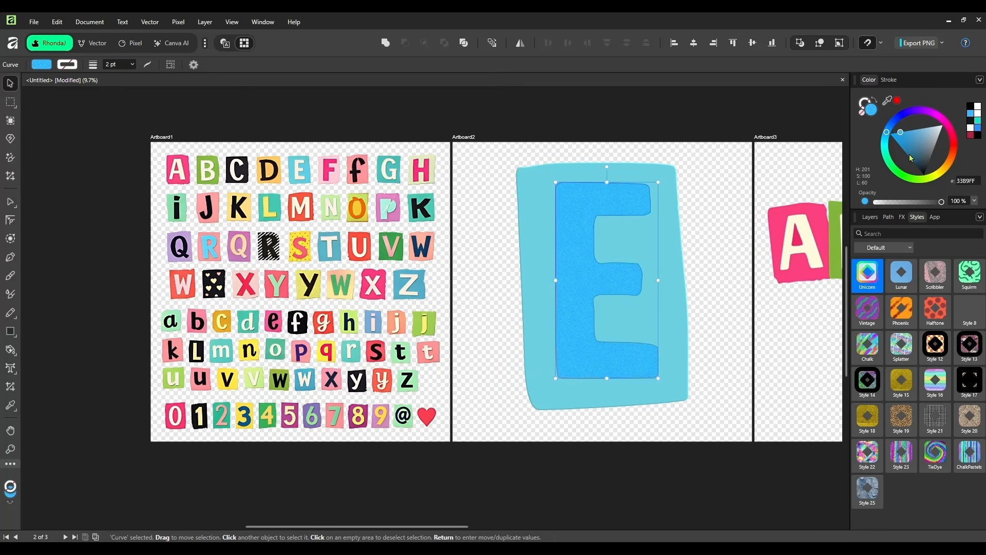
click(922, 155)
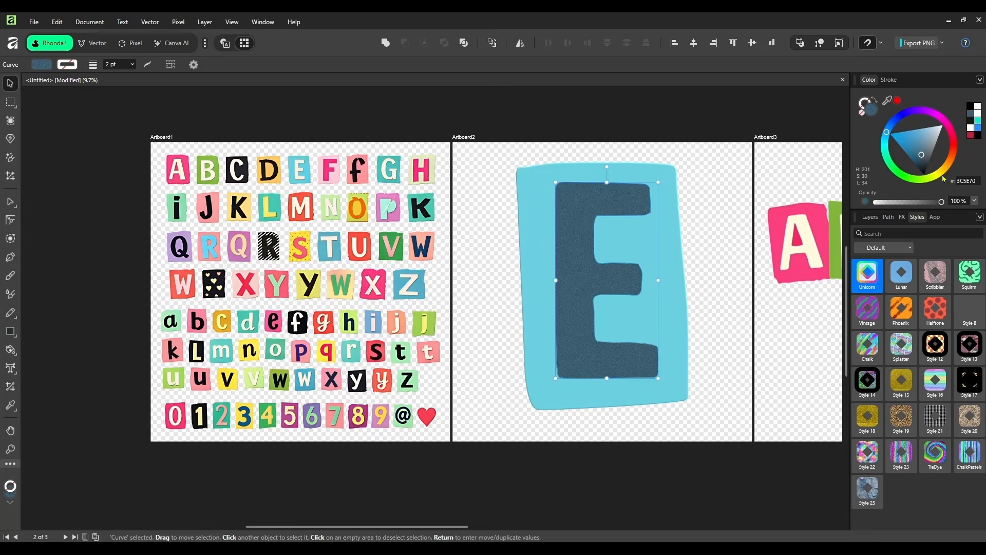
click(943, 177)
click(936, 115)
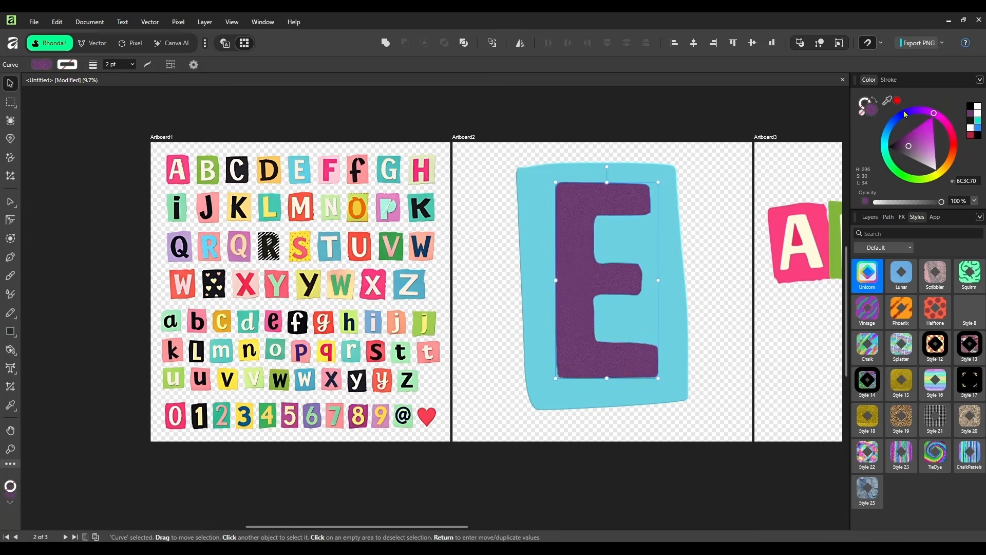
click(699, 165)
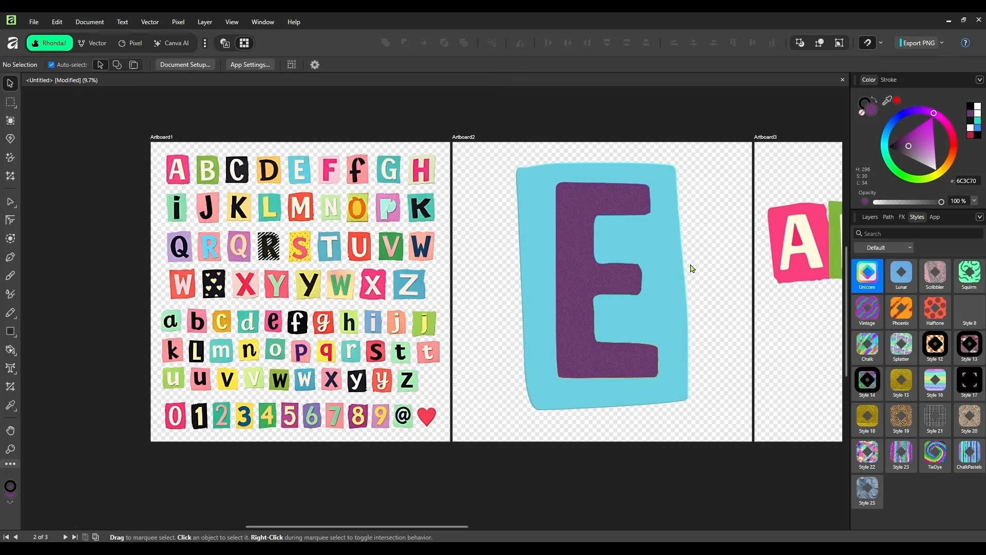
drag(700, 277, 525, 247)
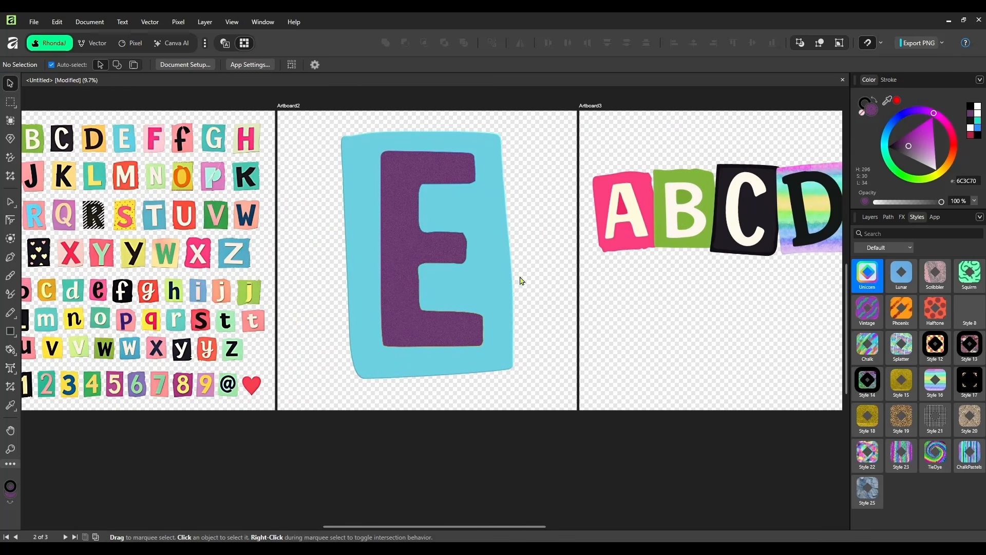